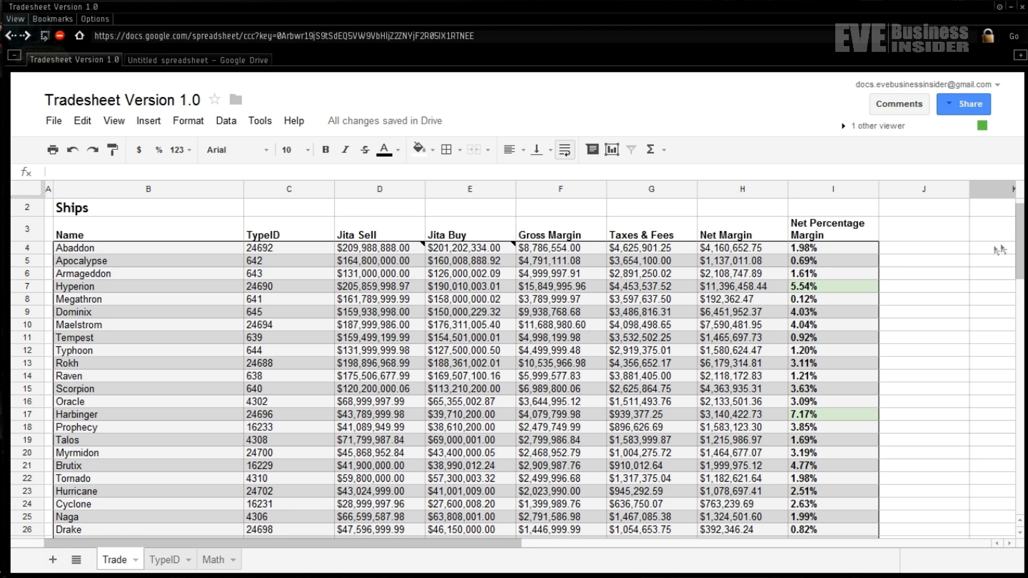
- Review the first table's ship names and its TypeID, ImportXML, margin and net percentage formulas
{"action": "left_click_drag", "start_coordinate": [1020, 238], "coordinate": [1021, 245]}
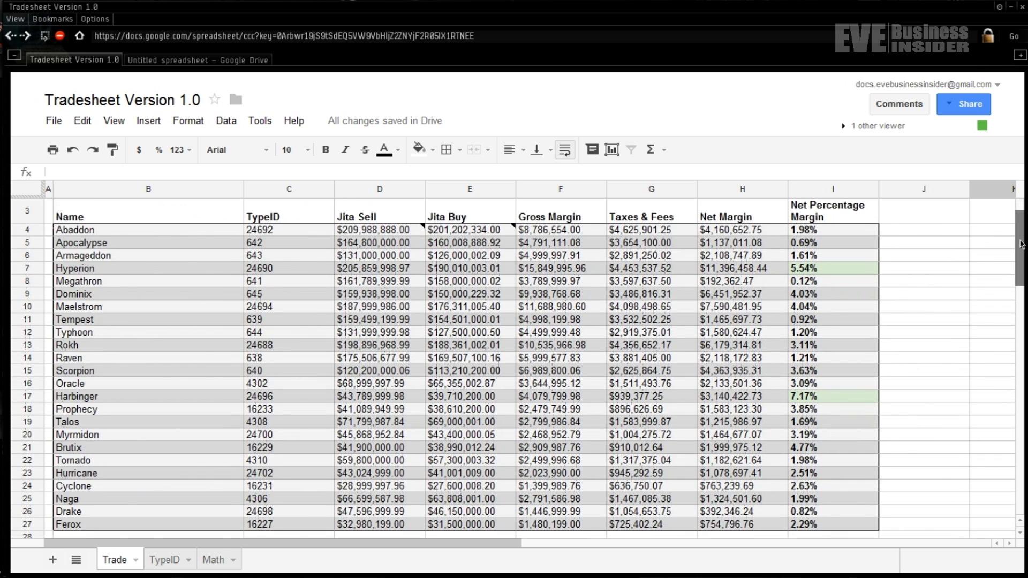
{"action": "left_click", "coordinate": [190, 234]}
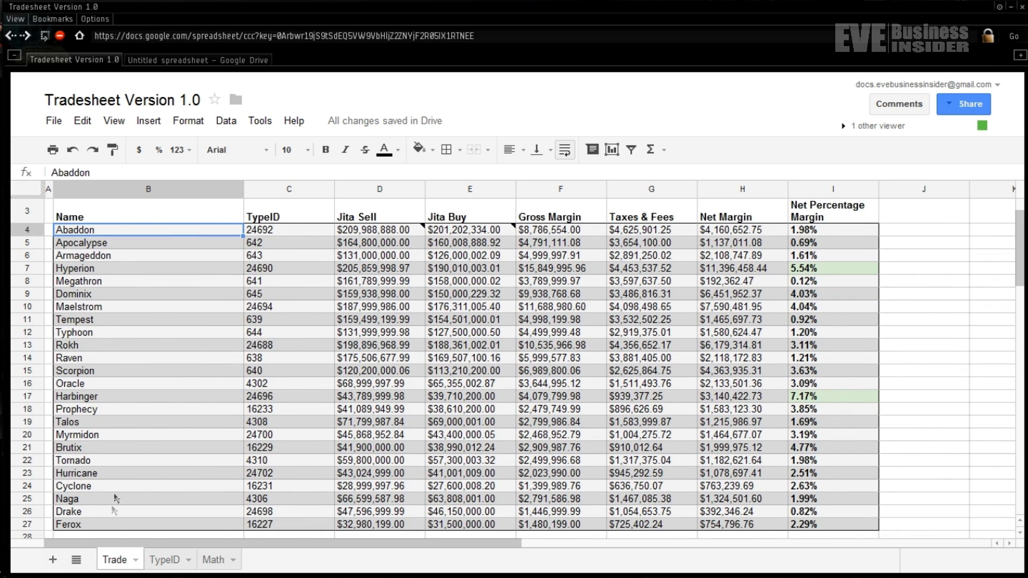
{"action": "left_click", "coordinate": [110, 527]}
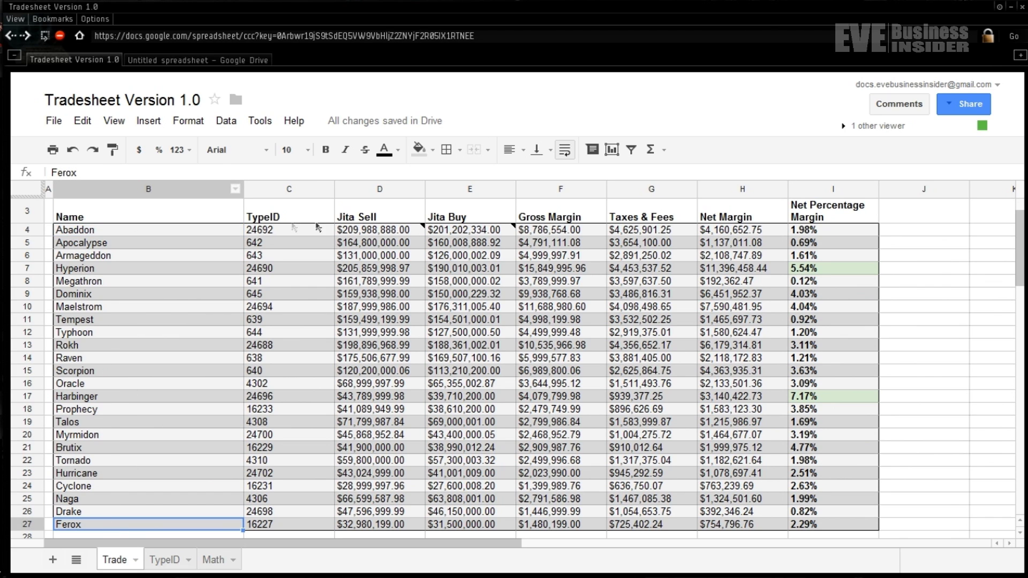
{"action": "left_click", "coordinate": [287, 233]}
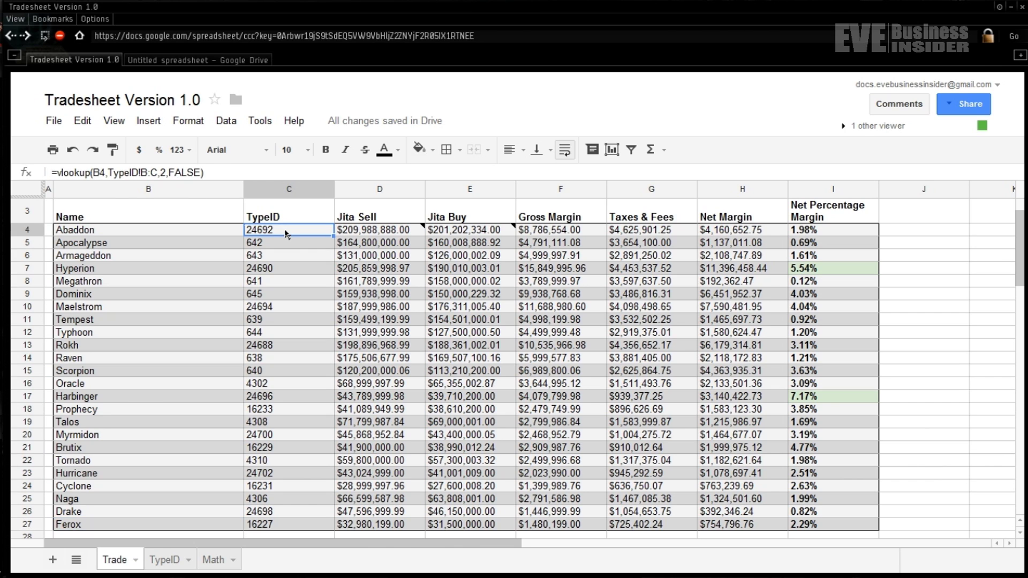
{"action": "left_click", "coordinate": [364, 233]}
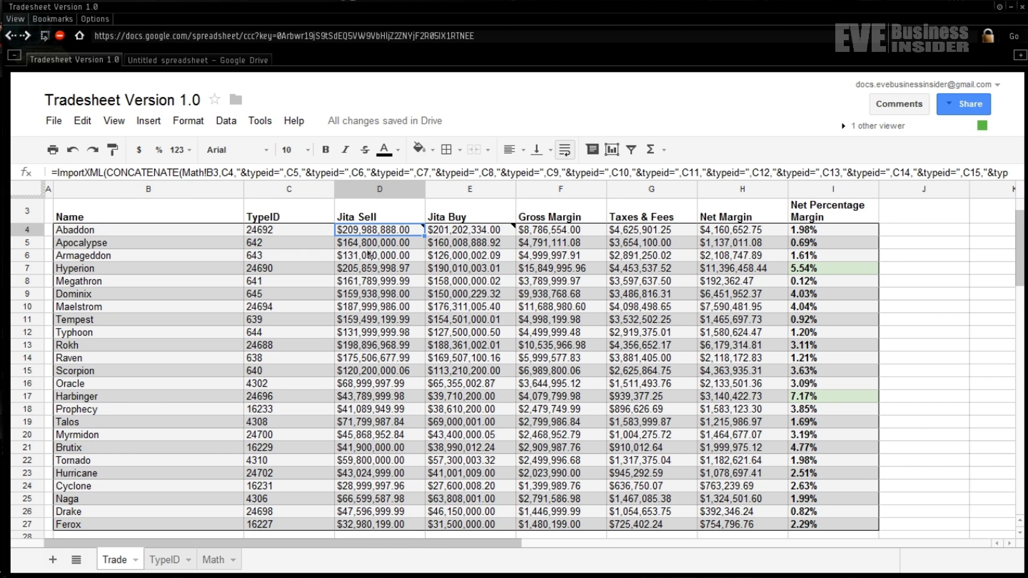
{"action": "left_click", "coordinate": [494, 234]}
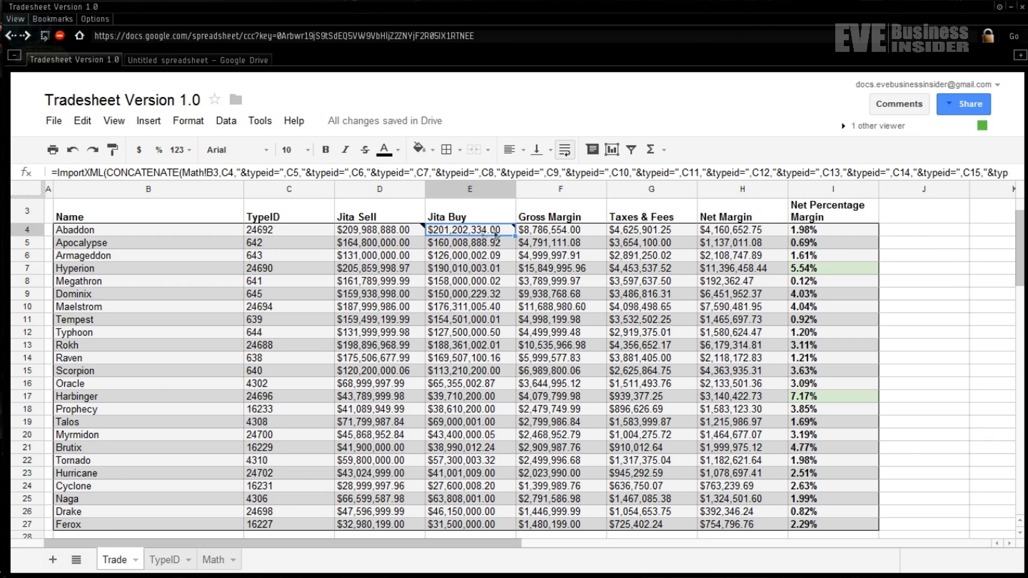
{"action": "left_click", "coordinate": [541, 235]}
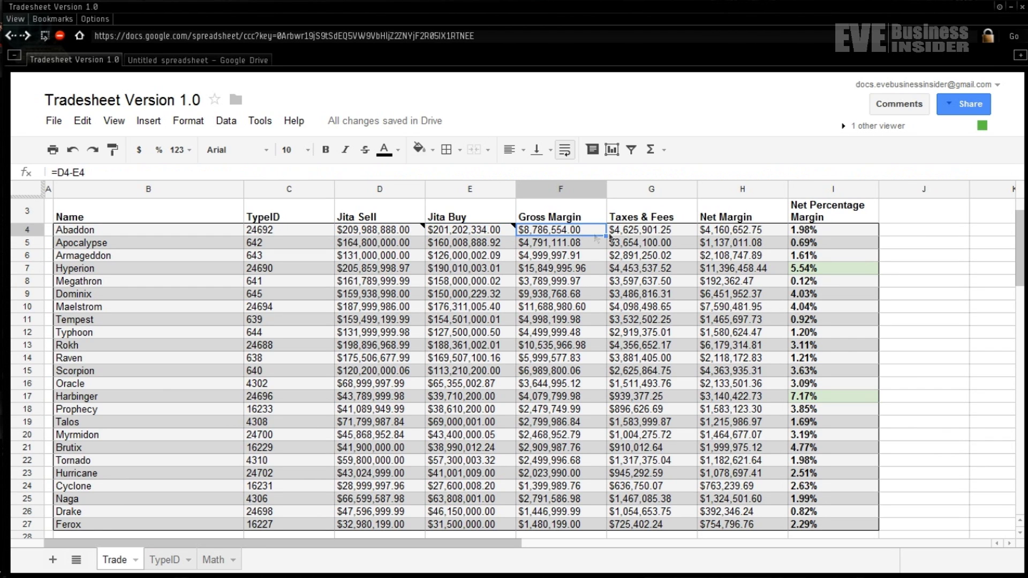
{"action": "left_click", "coordinate": [828, 232]}
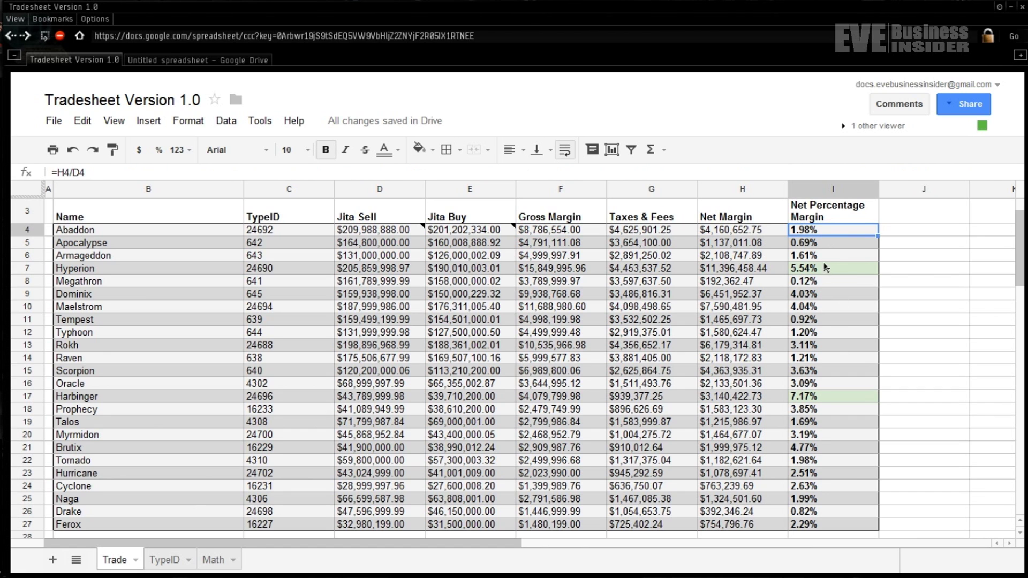
{"action": "left_click", "coordinate": [829, 270]}
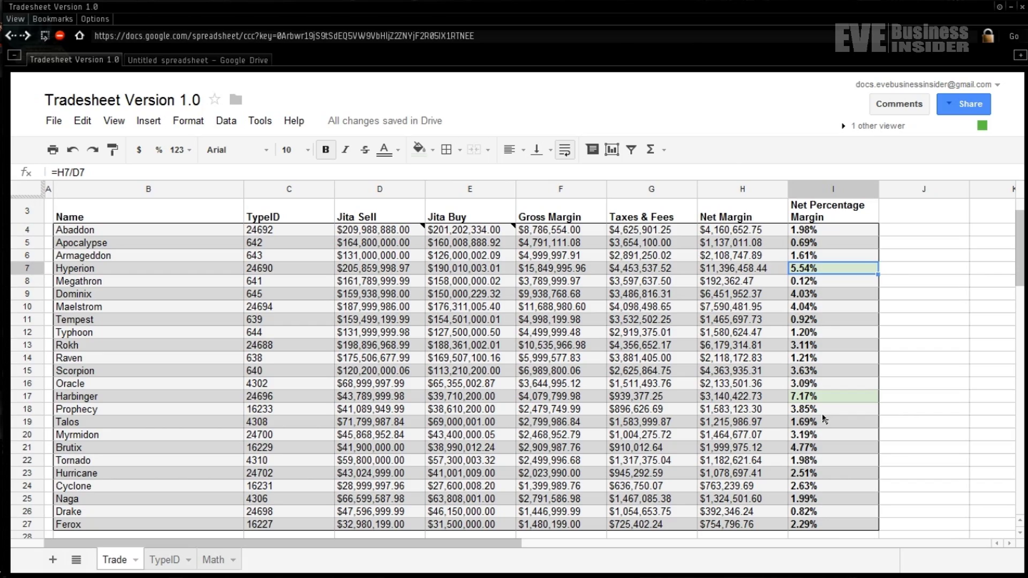
{"action": "left_click", "coordinate": [932, 338]}
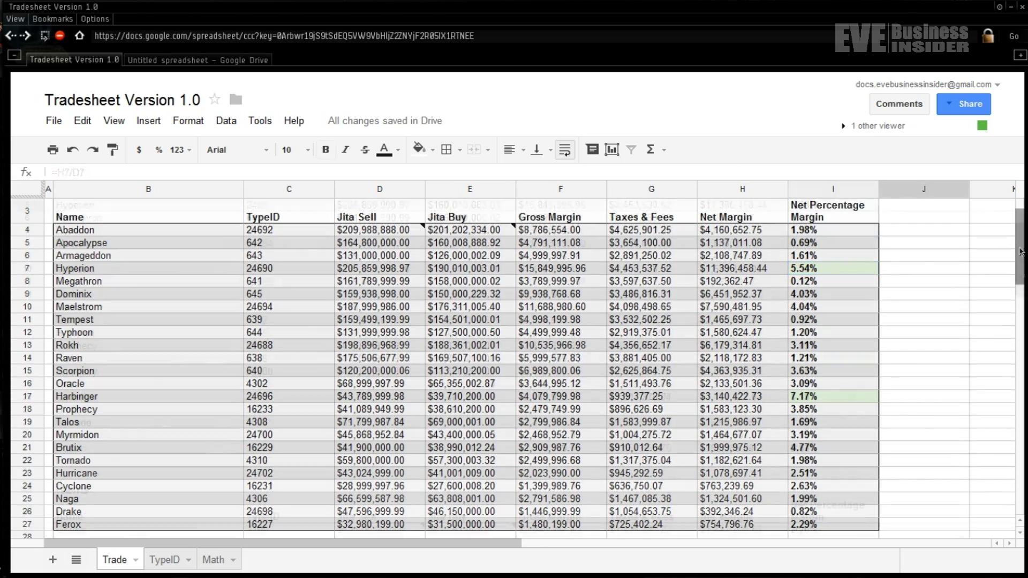
- Replace Adaptive Invulnerability Field II in B31 with Gnosis and check its repriced net percentage
{"action": "left_click_drag", "start_coordinate": [1020, 257], "coordinate": [1020, 337]}
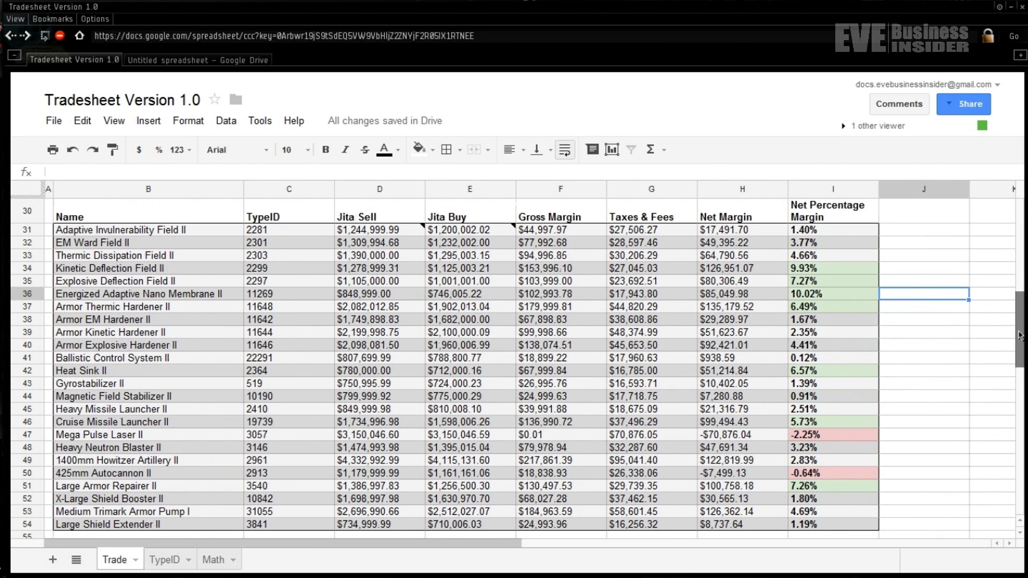
{"action": "left_click", "coordinate": [222, 235]}
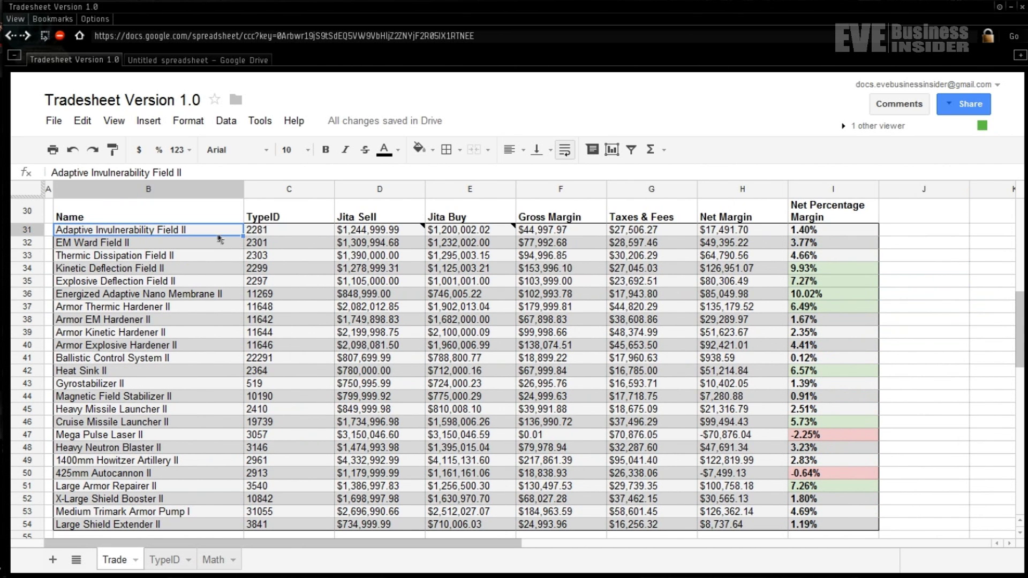
{"action": "double_click", "coordinate": [215, 234]}
{"action": "key", "text": "ctrl+a"}
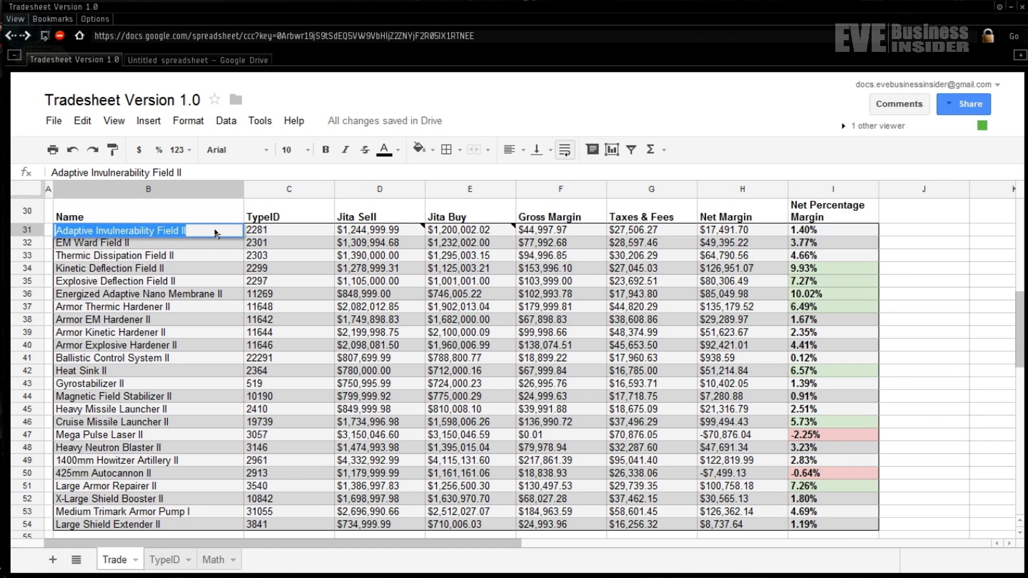
{"action": "type", "text": "Gno"}
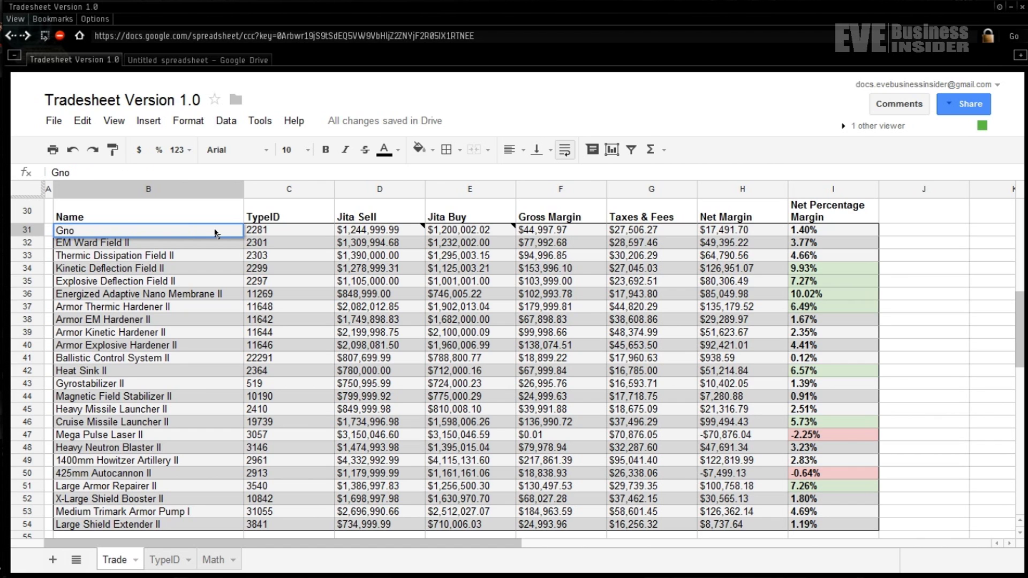
{"action": "type", "text": "sis"}
{"action": "key", "text": "Return"}
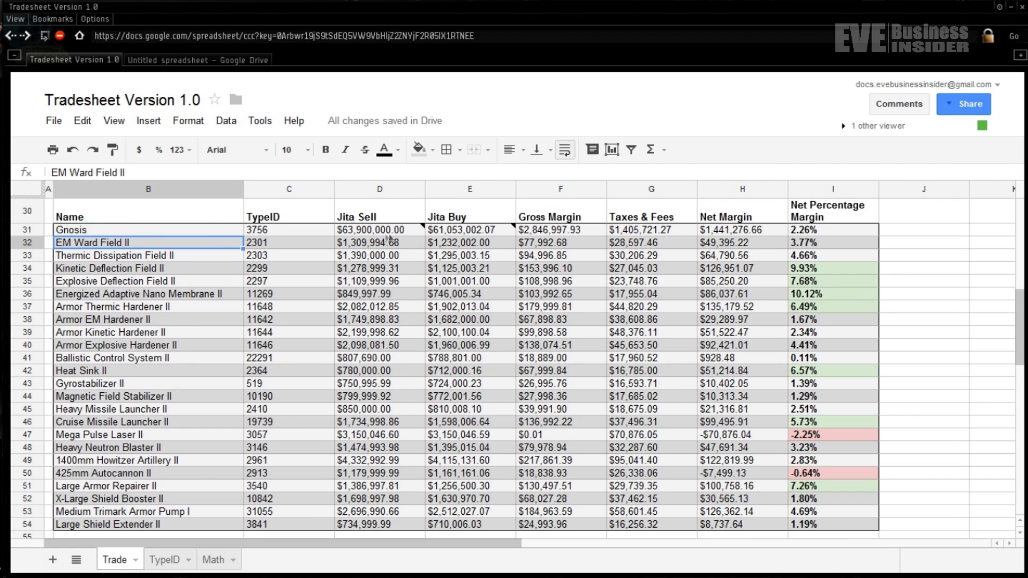
{"action": "left_click", "coordinate": [831, 234]}
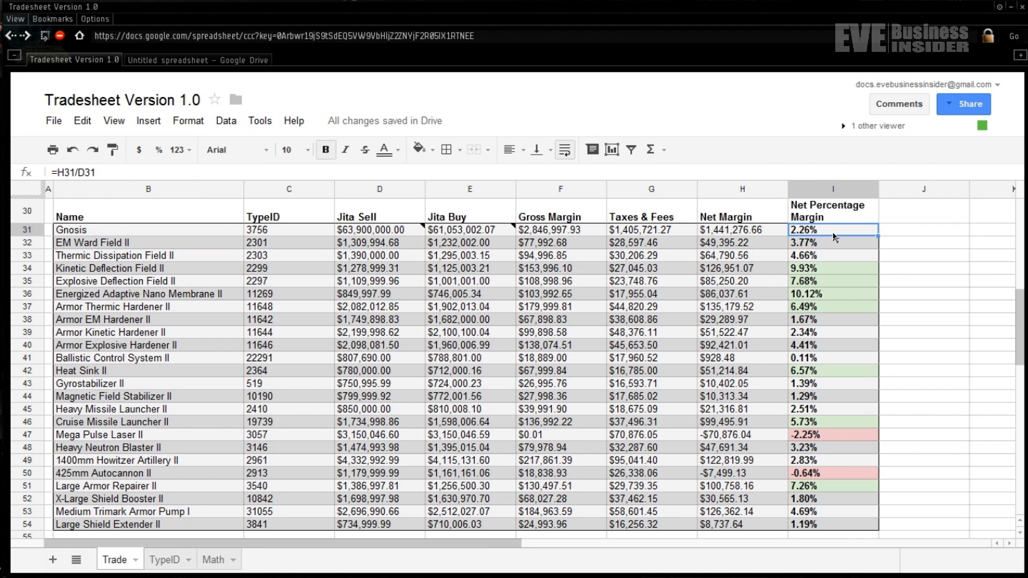
{"action": "key", "text": "ctrl+Tab"}
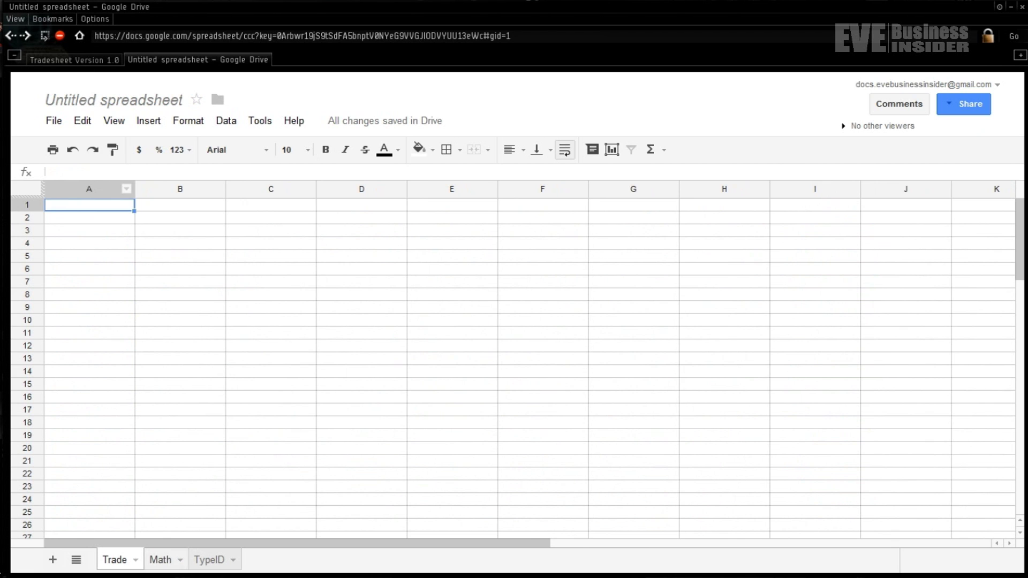
- View the Math sheet's API builds, then the TypeID sheet's list pairing IDs with names
{"action": "left_click", "coordinate": [161, 560]}
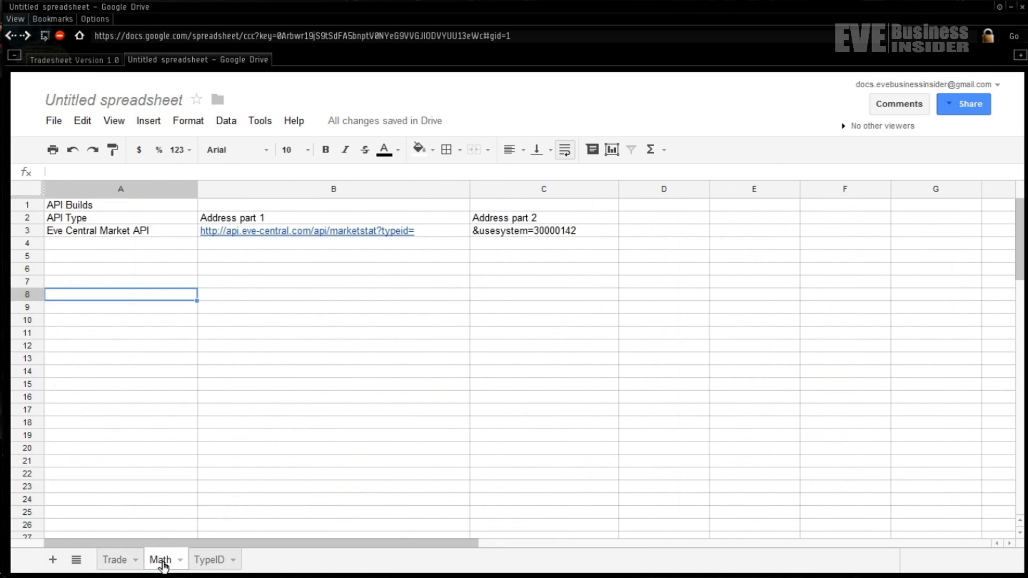
{"action": "left_click", "coordinate": [214, 563]}
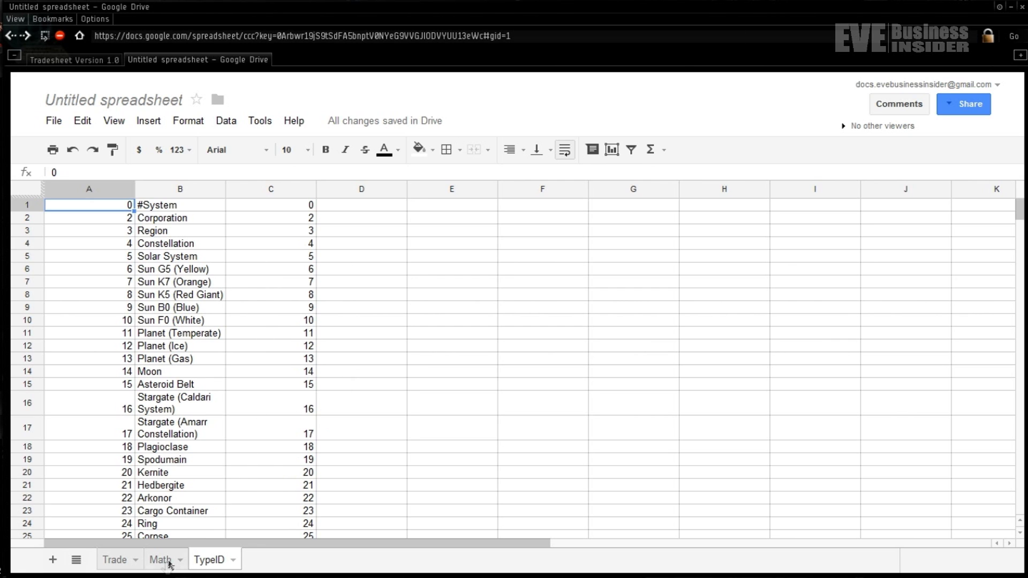
{"action": "left_click", "coordinate": [142, 122]}
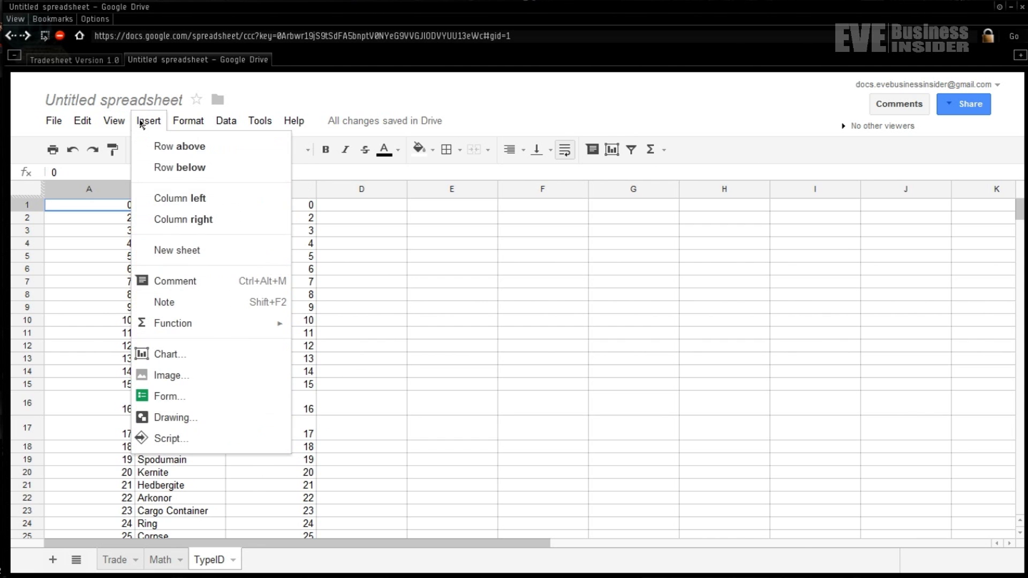
{"action": "mouse_move", "coordinate": [52, 121]}
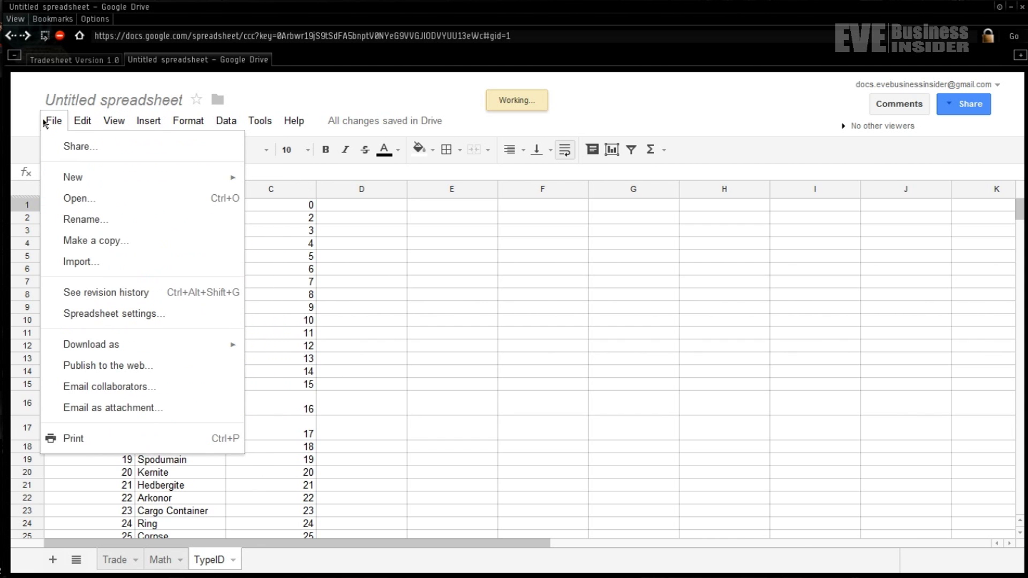
{"action": "left_click", "coordinate": [98, 273]}
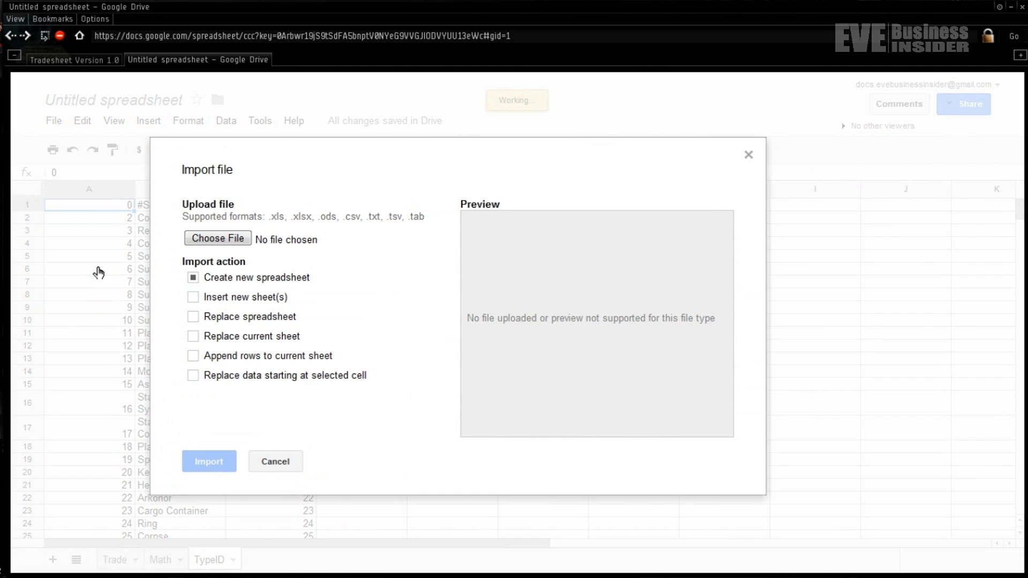
{"action": "left_click", "coordinate": [193, 337]}
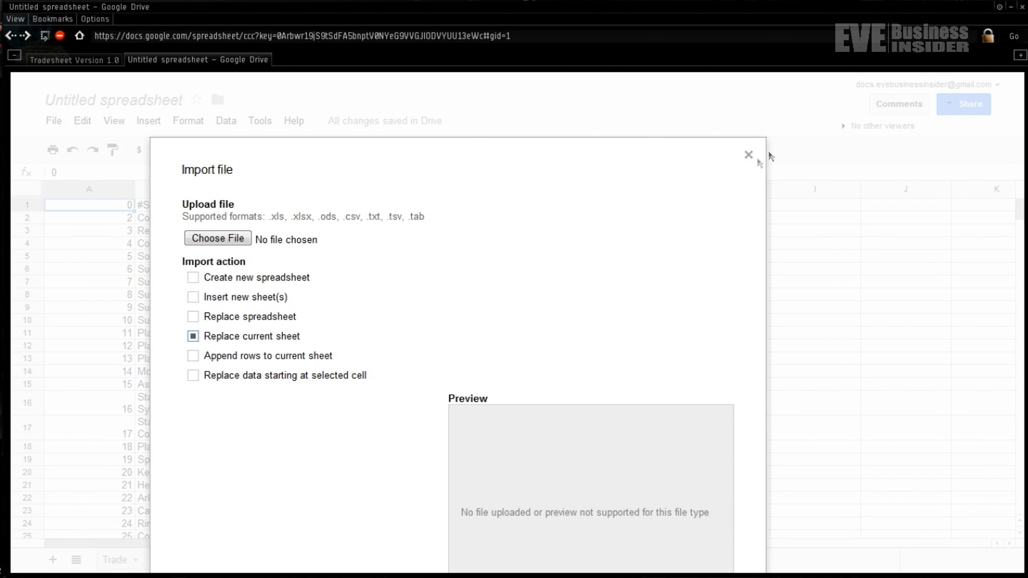
{"action": "left_click", "coordinate": [748, 156]}
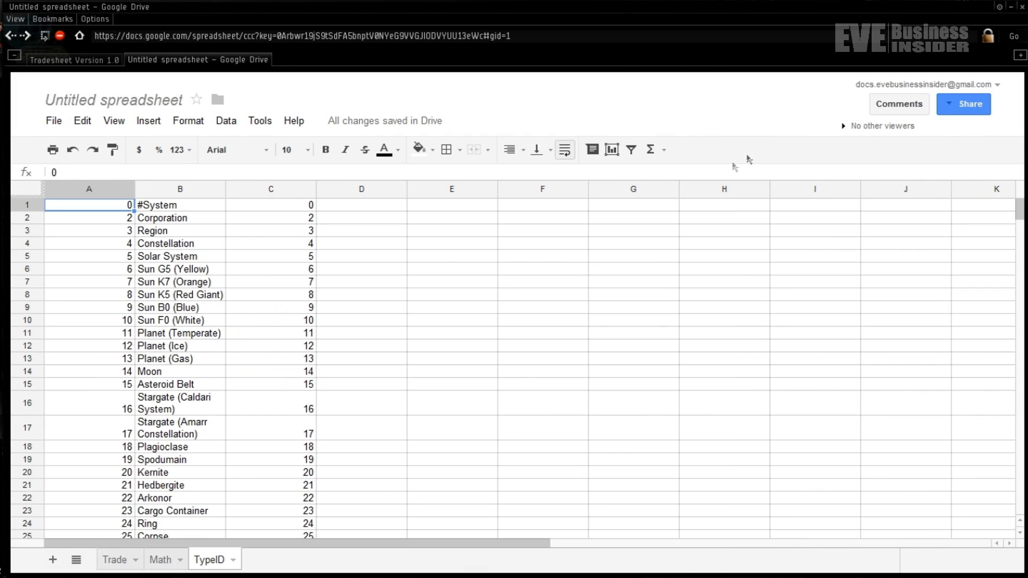
{"action": "left_click", "coordinate": [163, 562]}
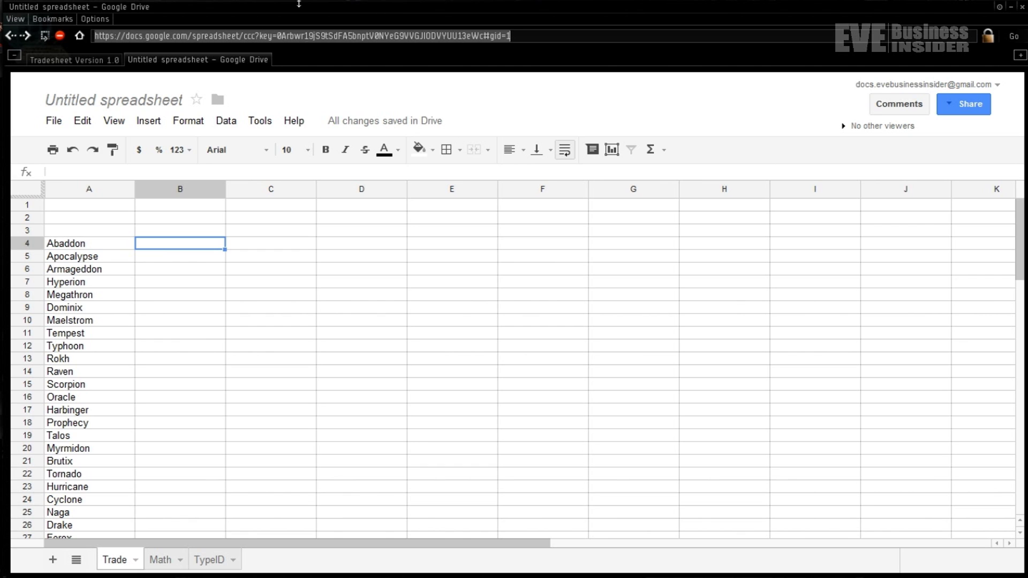
- Enter =vlookup(A4,TypeID!B:C,2,FALSE) in B4 to return Abaddon's type ID 24692
{"action": "left_click", "coordinate": [192, 168]}
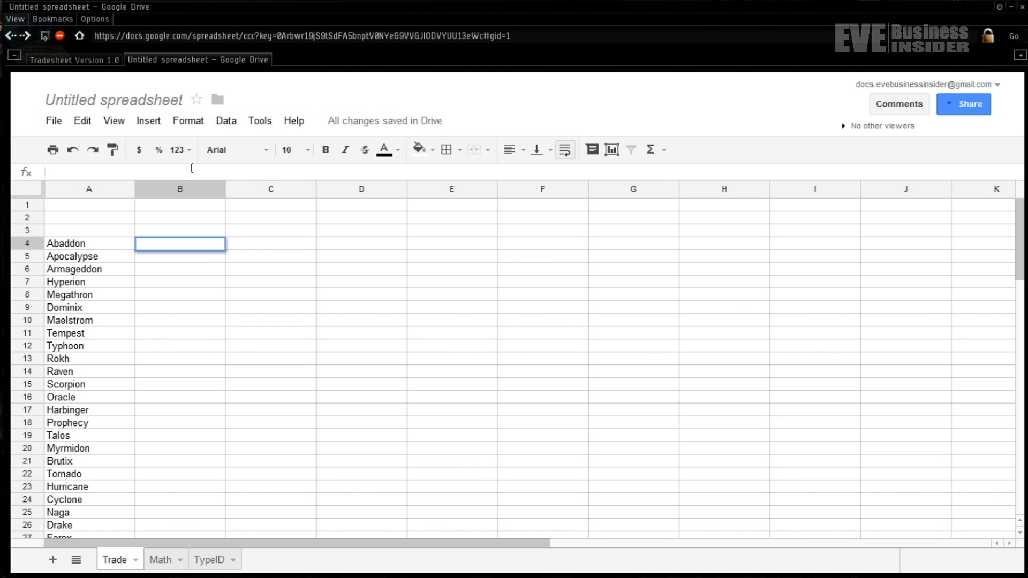
{"action": "type", "text": "="}
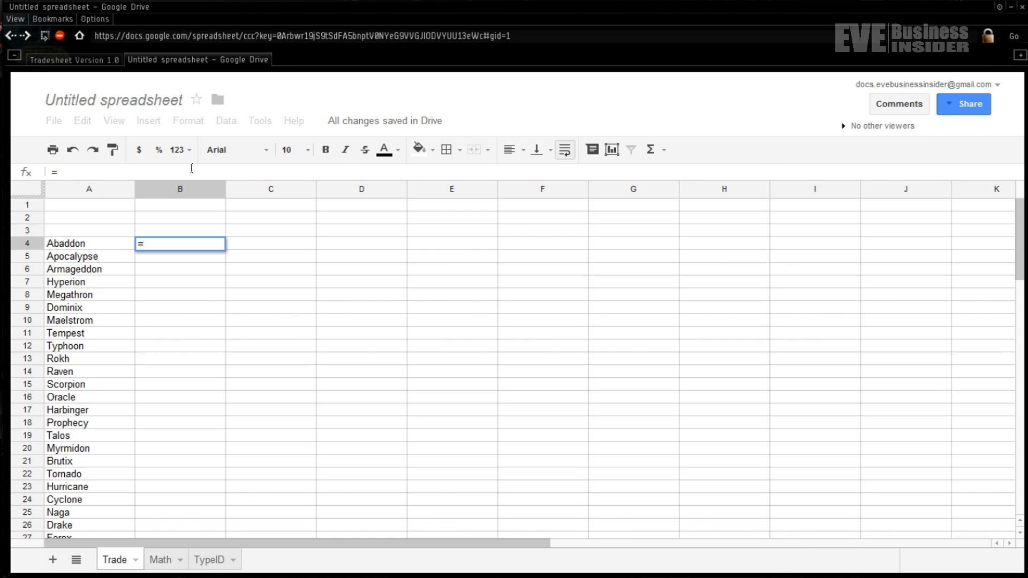
{"action": "type", "text": "vlookup"}
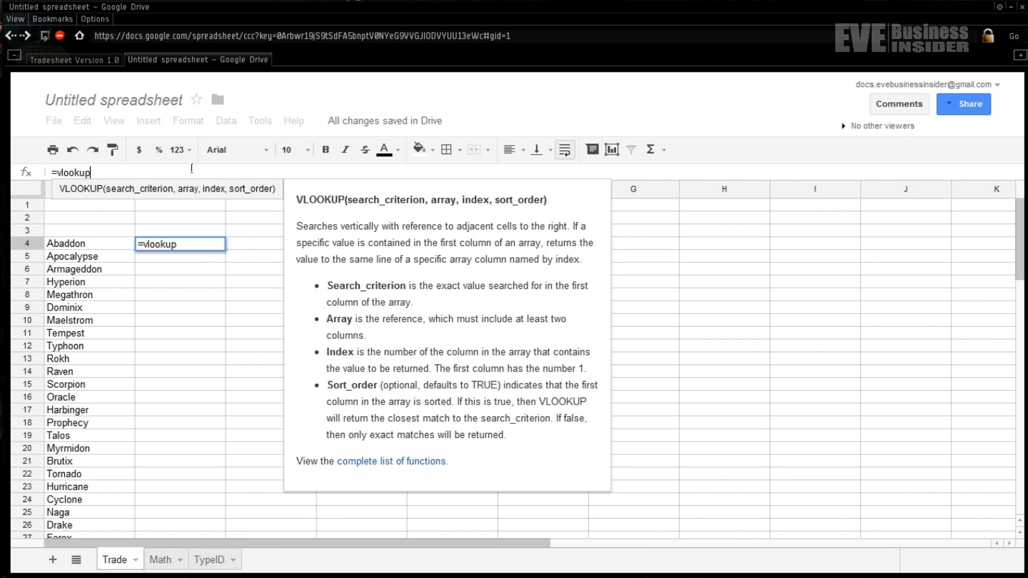
{"action": "type", "text": "("}
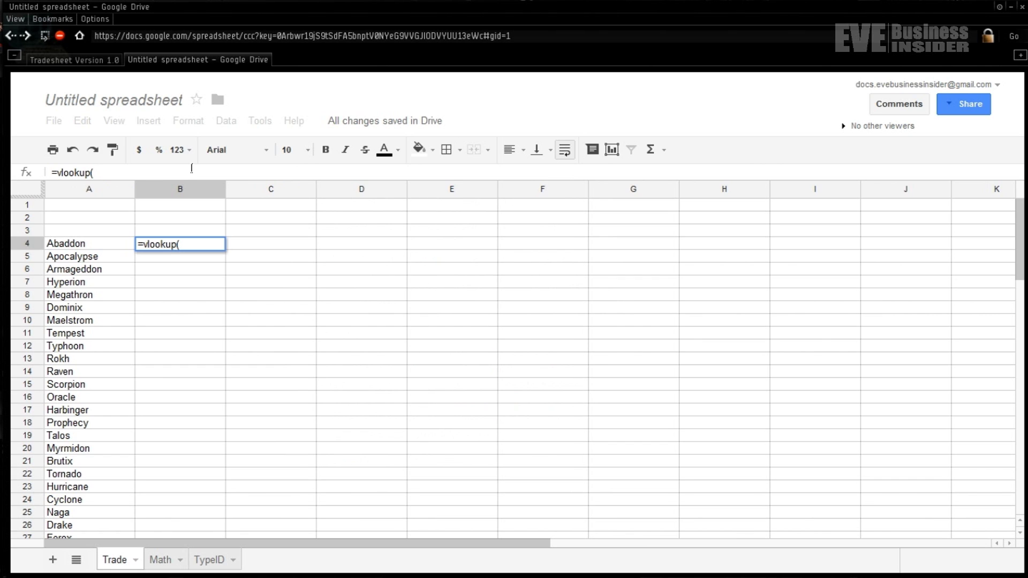
{"action": "type", "text": "A"}
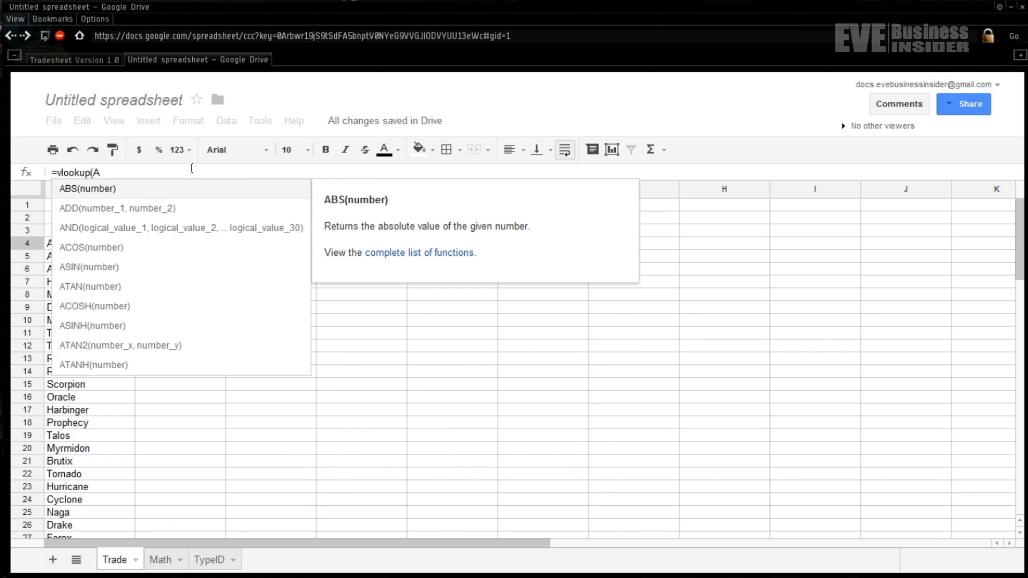
{"action": "type", "text": "4,"}
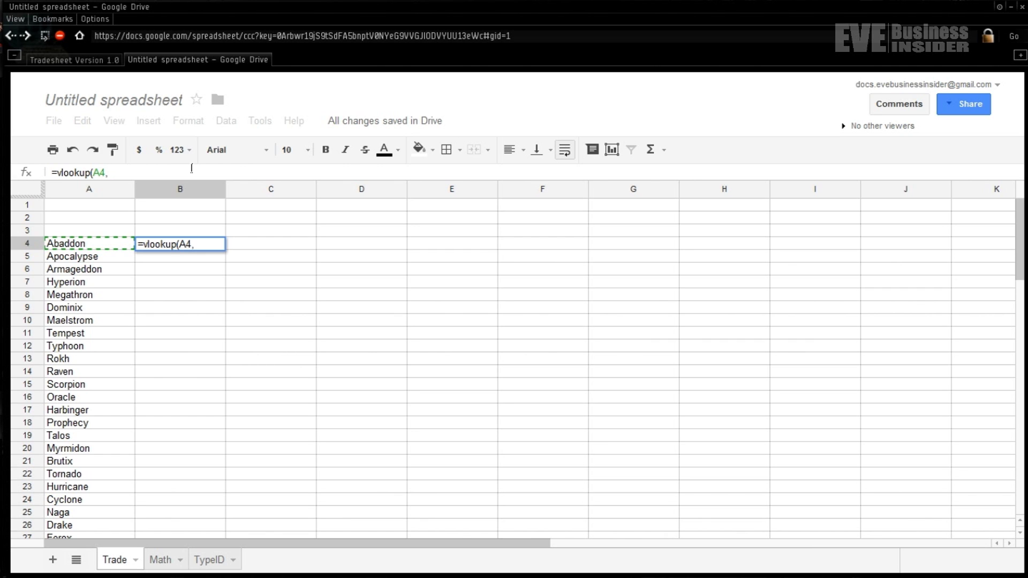
{"action": "type", "text": "TypeID!"}
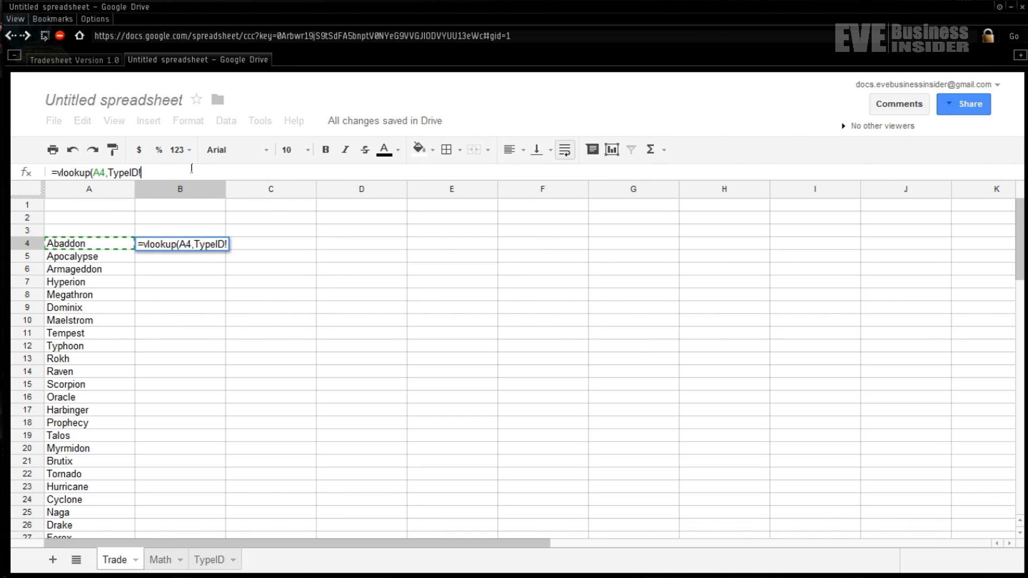
{"action": "type", "text": "B:C,2"}
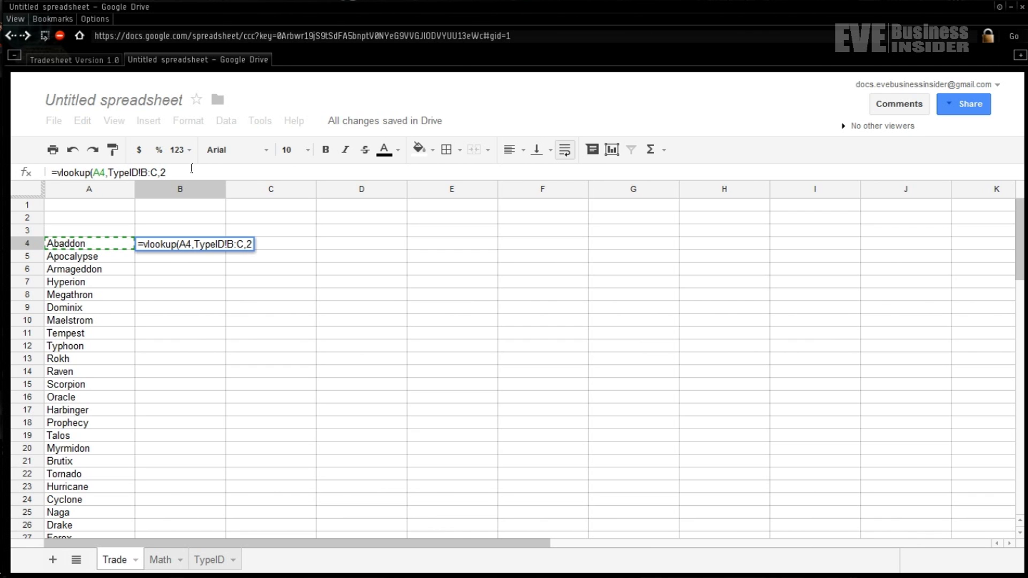
{"action": "type", "text": ",FAL"}
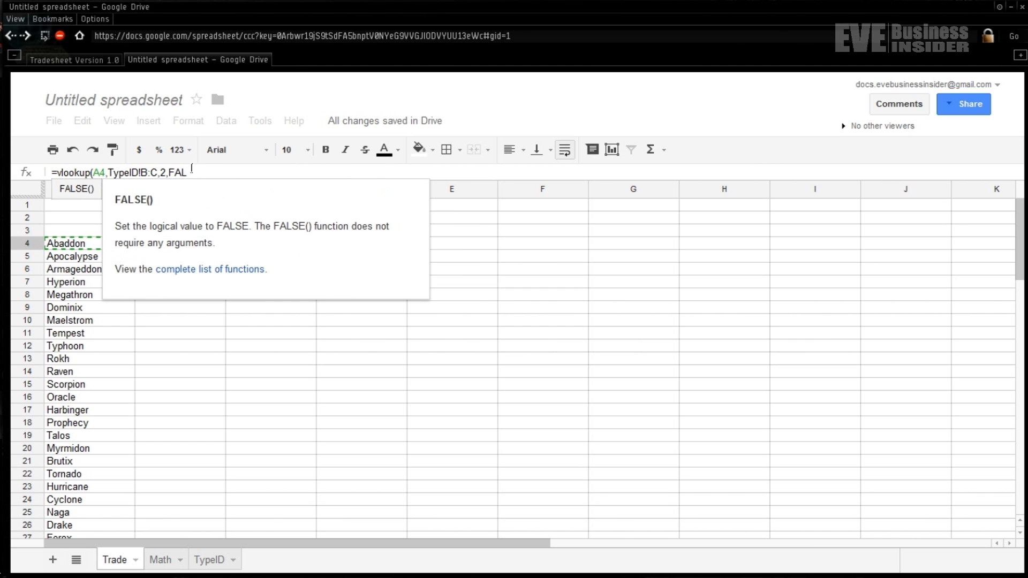
{"action": "type", "text": "SE)"}
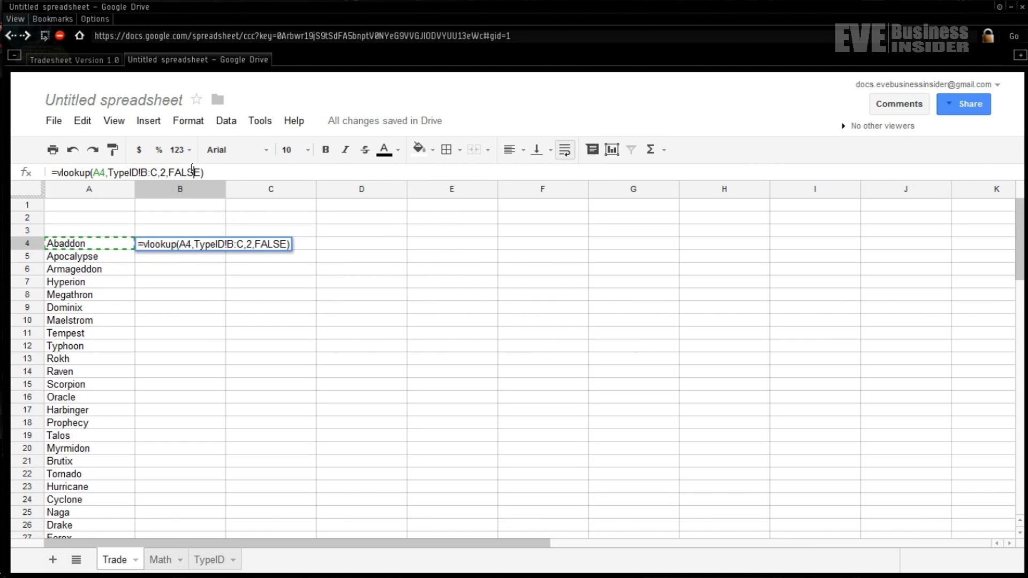
{"action": "key", "text": "Return"}
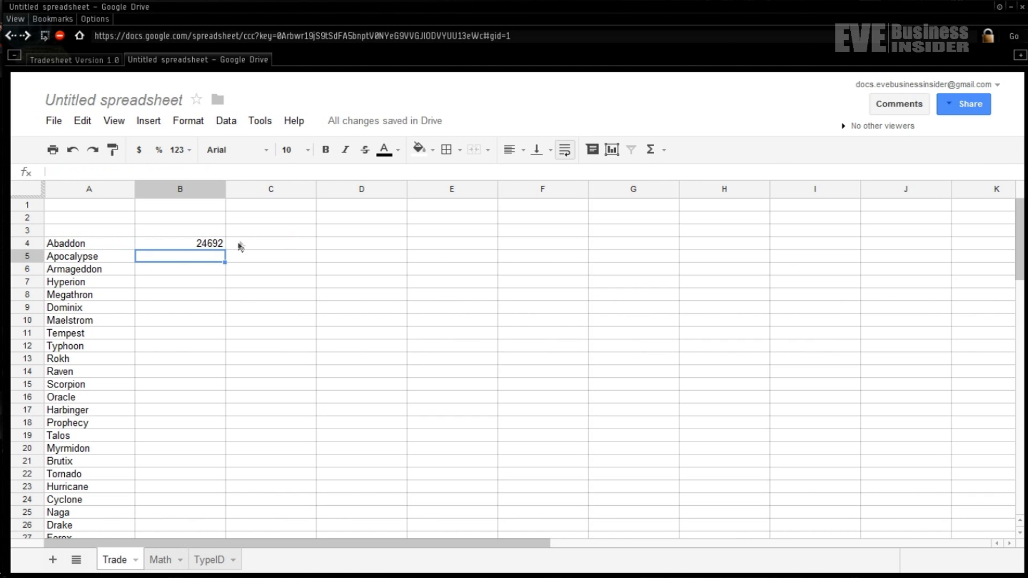
- Fill B4's VLOOKUP down to B27 so every ship through Ferox gets a type ID
{"action": "left_click", "coordinate": [215, 247]}
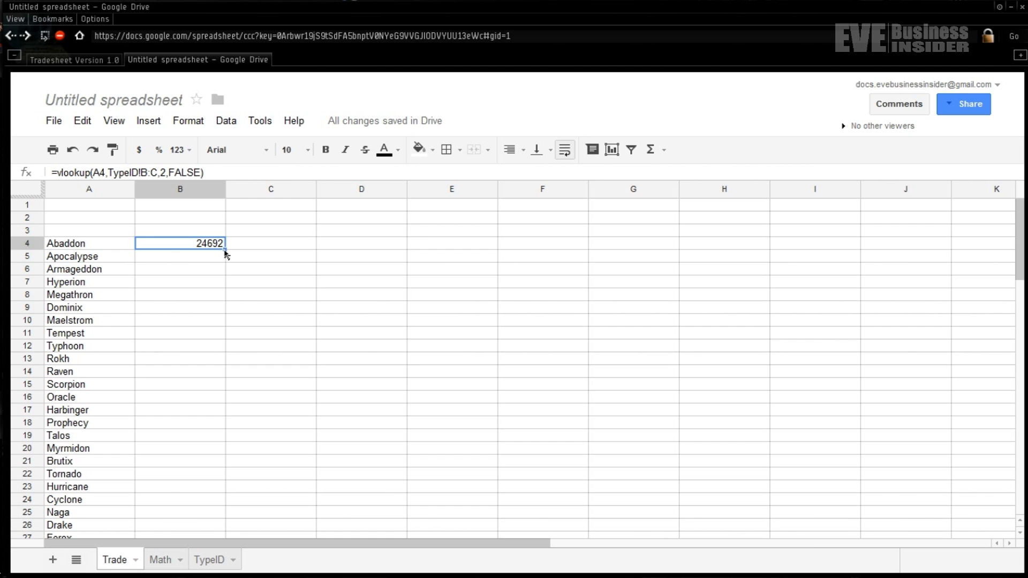
{"action": "left_click_drag", "start_coordinate": [225, 250], "coordinate": [205, 450]}
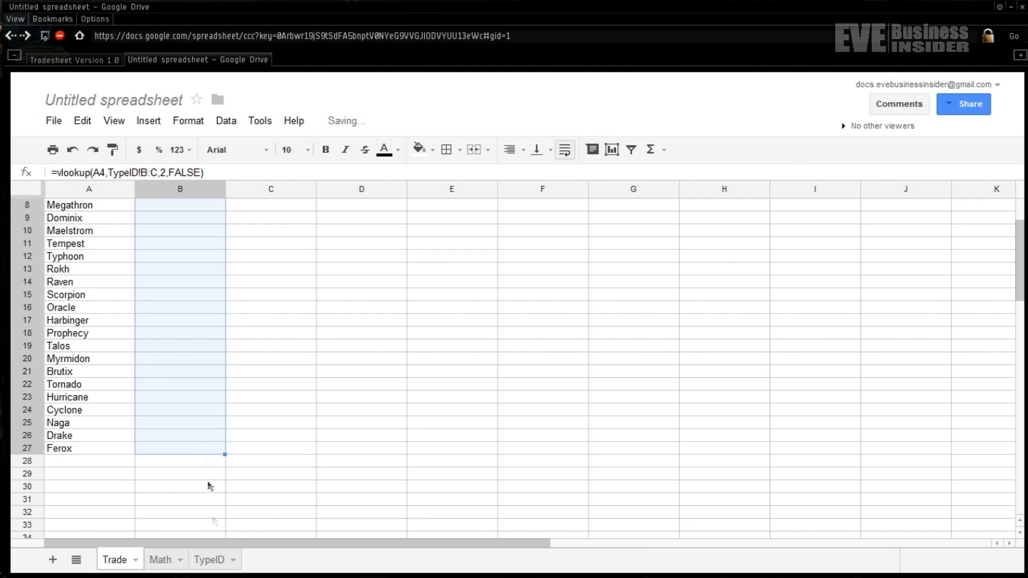
{"action": "scroll", "coordinate": [234, 395], "scroll_direction": "up", "scroll_amount": 3}
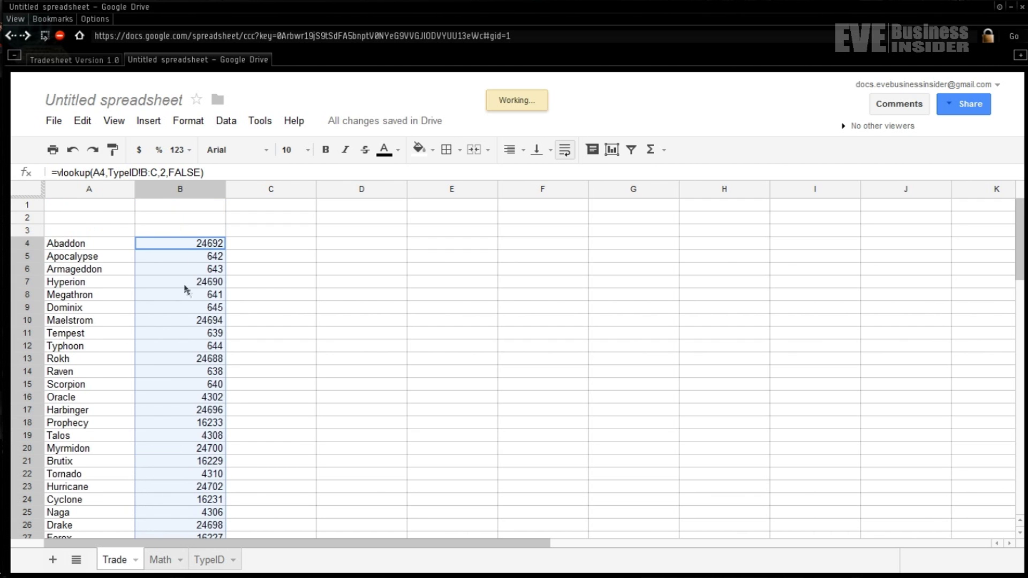
- Step through column B's copied lookup formulas to confirm each row references its own ship
{"action": "left_click", "coordinate": [215, 258]}
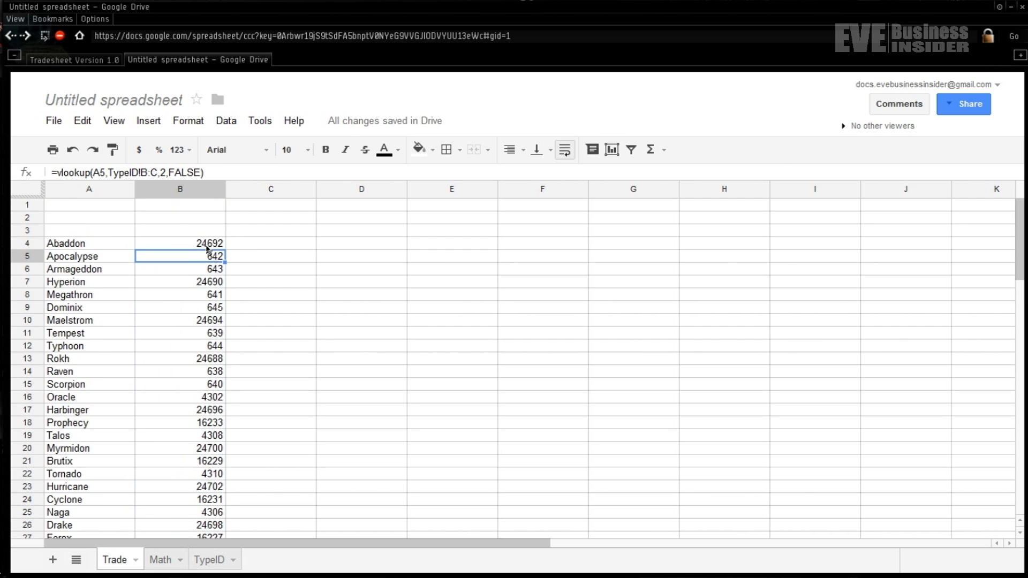
{"action": "left_click", "coordinate": [203, 244]}
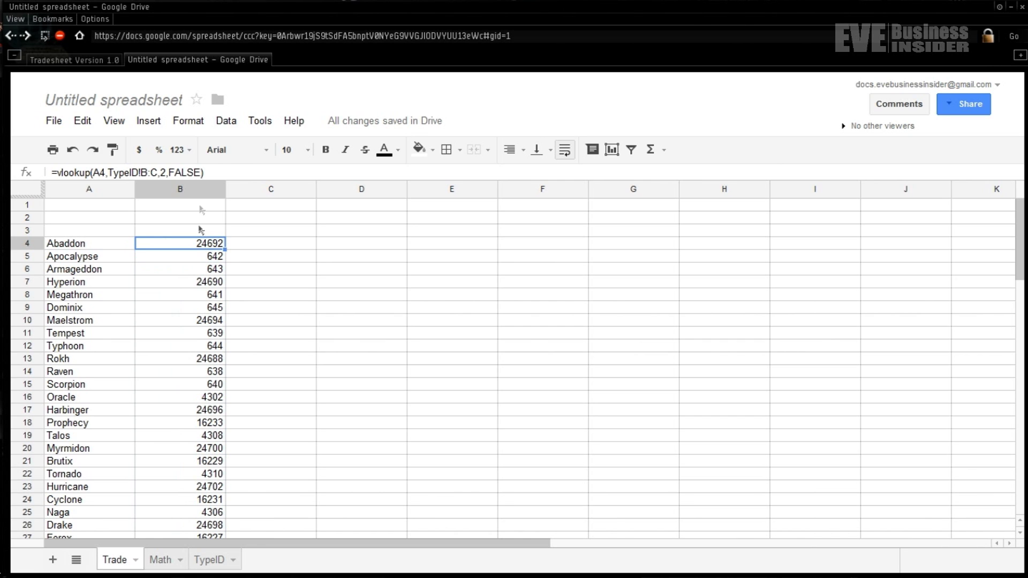
{"action": "left_click", "coordinate": [193, 259]}
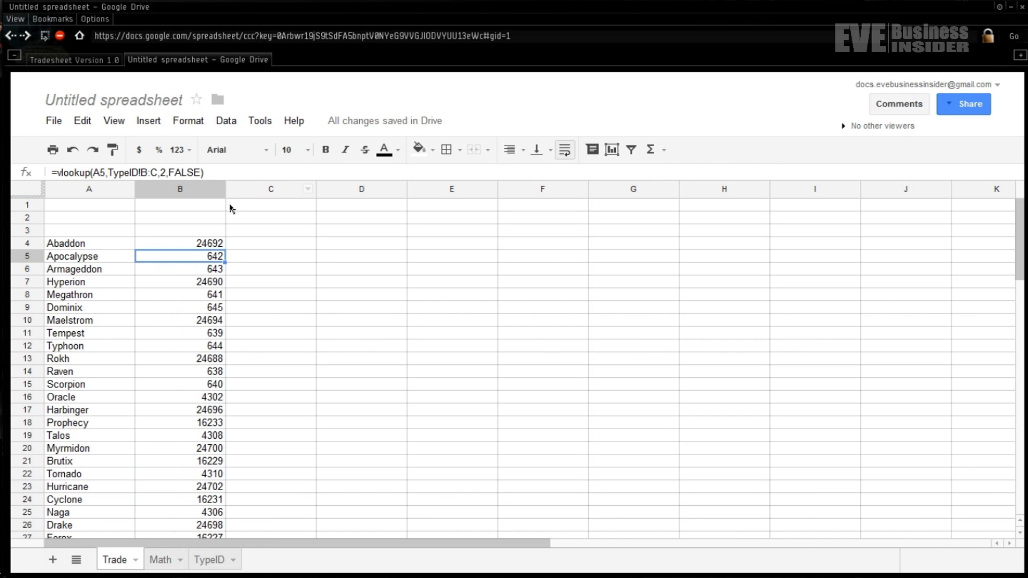
{"action": "key", "text": "Down"}
{"action": "key", "text": "Down"}
{"action": "key", "text": "Down"}
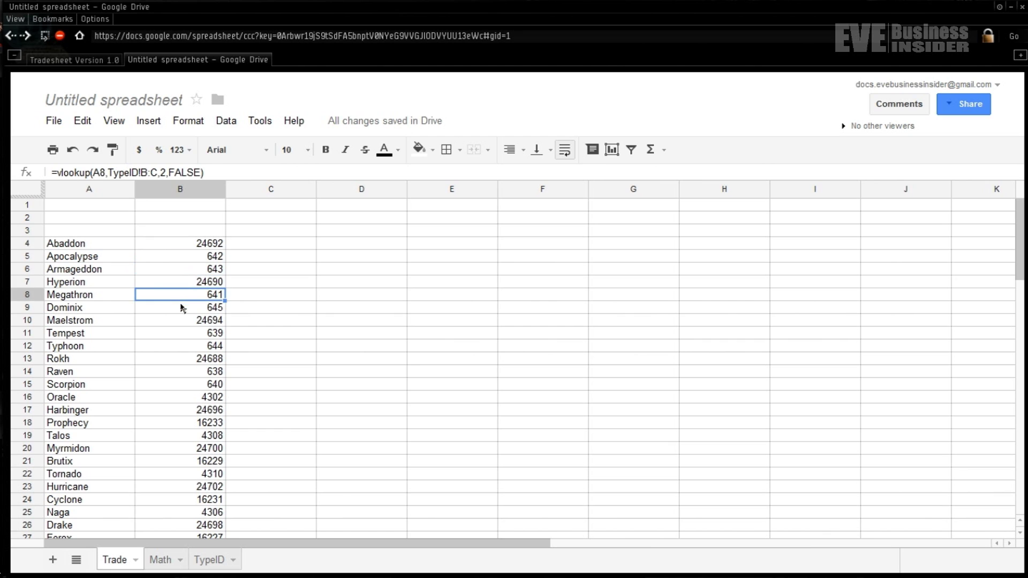
{"action": "key", "text": "Down"}
{"action": "key", "text": "Down"}
{"action": "key", "text": "Down"}
{"action": "key", "text": "Down"}
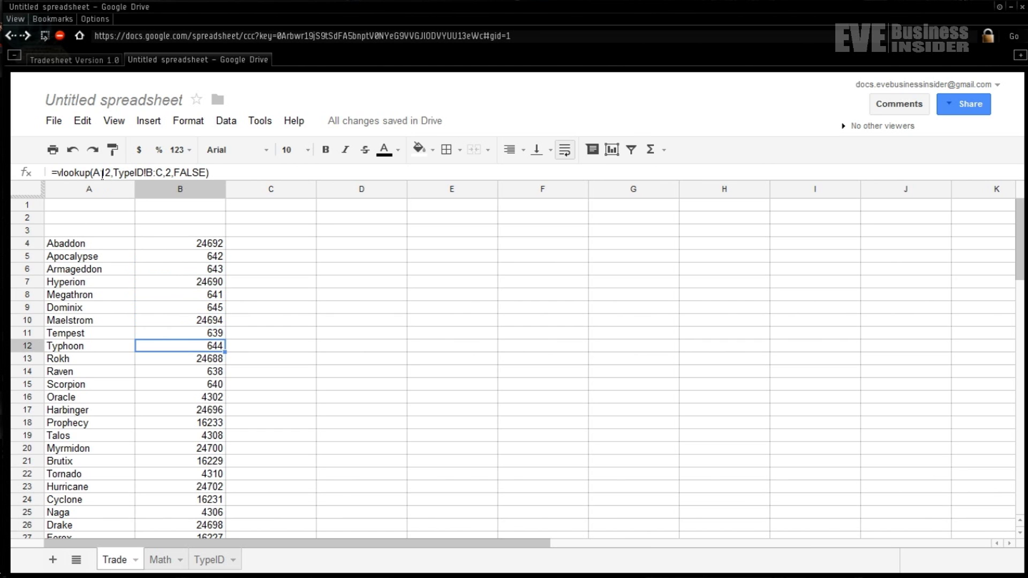
{"action": "key", "text": "Down"}
{"action": "key", "text": "Down"}
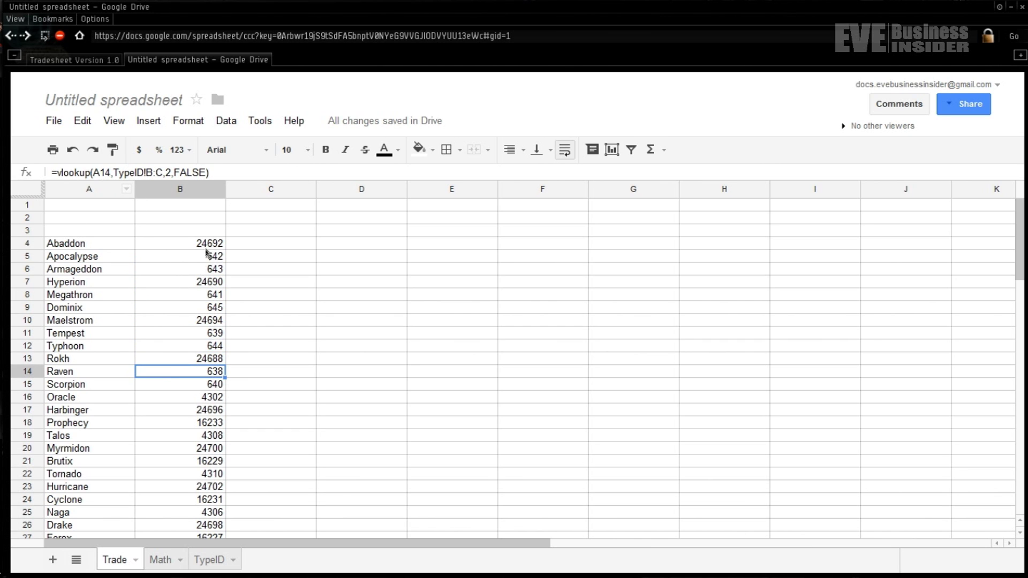
{"action": "key", "text": "Down"}
{"action": "key", "text": "Down"}
{"action": "key", "text": "Down"}
{"action": "key", "text": "Down"}
{"action": "key", "text": "Down"}
{"action": "key", "text": "Down"}
{"action": "key", "text": "Down"}
{"action": "key", "text": "Down"}
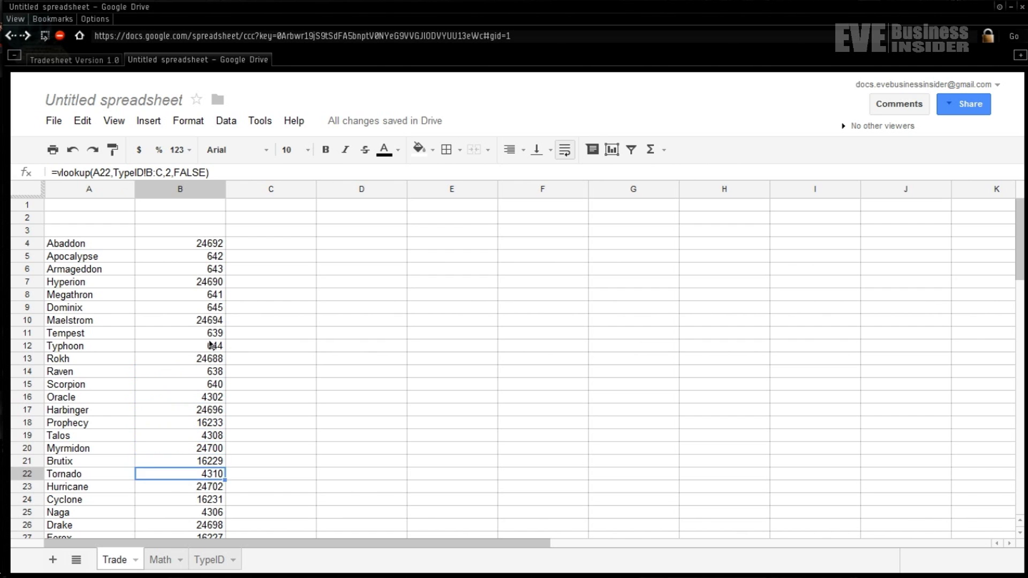
{"action": "key", "text": "Down"}
{"action": "key", "text": "Down"}
{"action": "key", "text": "Down"}
{"action": "key", "text": "Down"}
{"action": "key", "text": "Down"}
{"action": "key", "text": "Down"}
{"action": "left_click", "coordinate": [273, 223]}
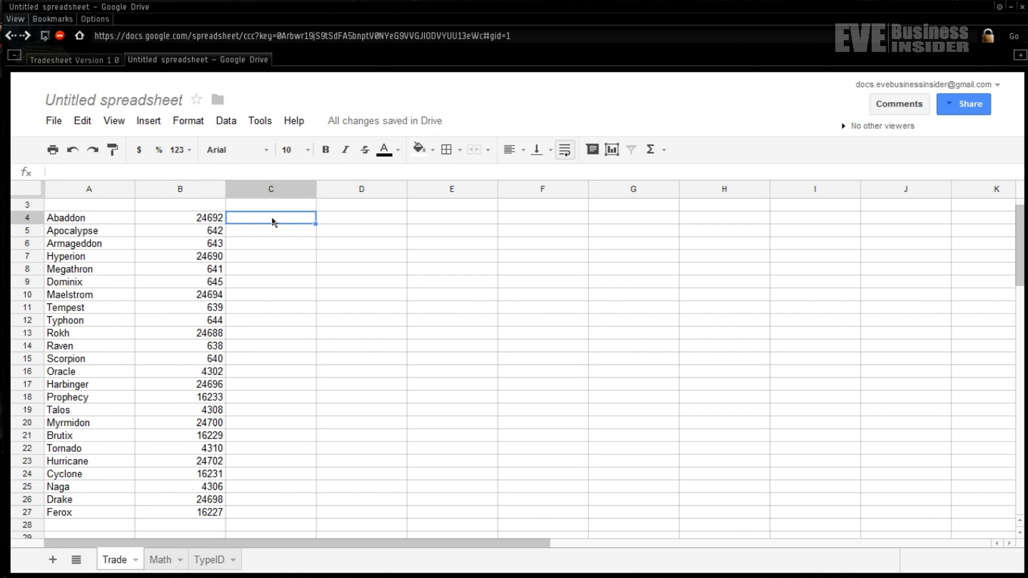
- Begin an =ImportXML() formula in C4 and bring up the Math sheet's API address
{"action": "double_click", "coordinate": [262, 221]}
{"action": "double_click", "coordinate": [262, 221]}
{"action": "key", "text": "Return"}
{"action": "left_click", "coordinate": [263, 222]}
{"action": "key", "text": "Return"}
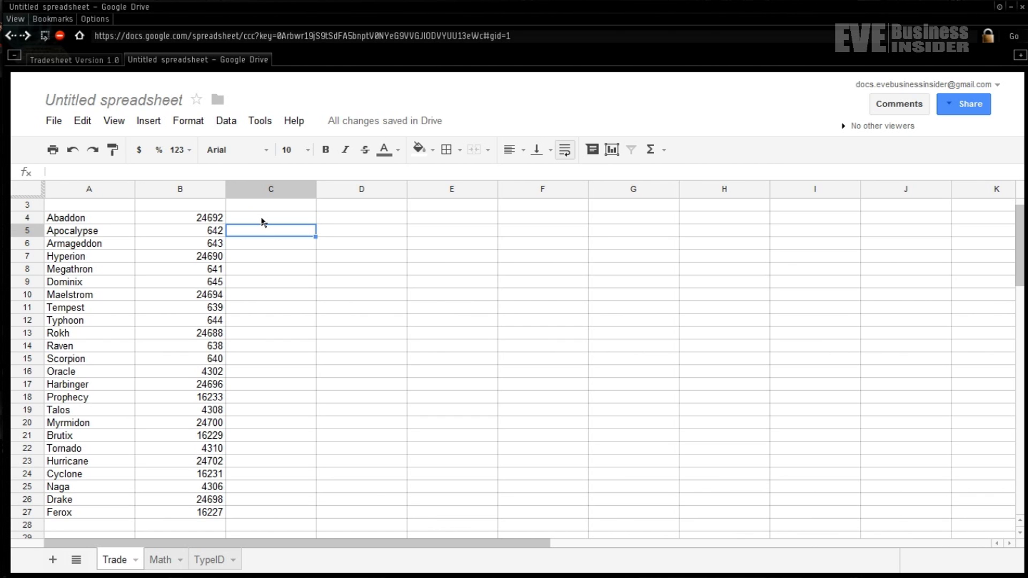
{"action": "left_click", "coordinate": [262, 220]}
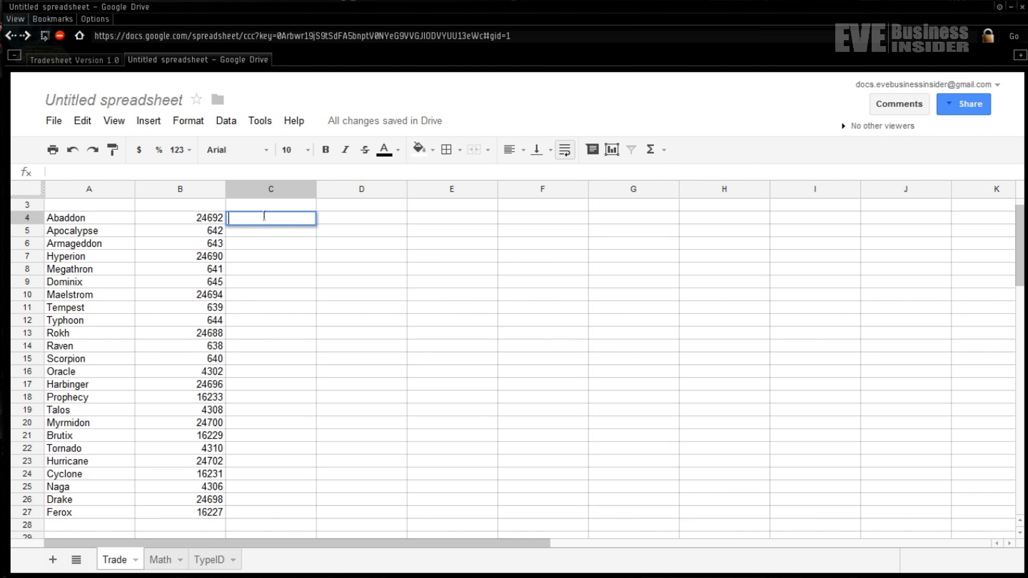
{"action": "key", "text": "Up"}
{"action": "left_click", "coordinate": [264, 216]}
{"action": "type", "text": "=Import"}
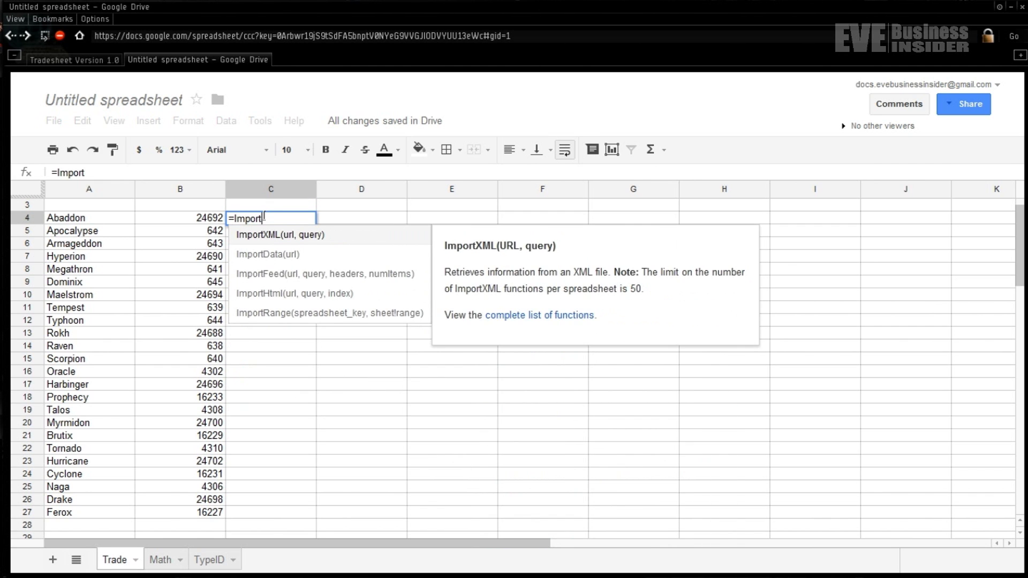
{"action": "type", "text": "XML"}
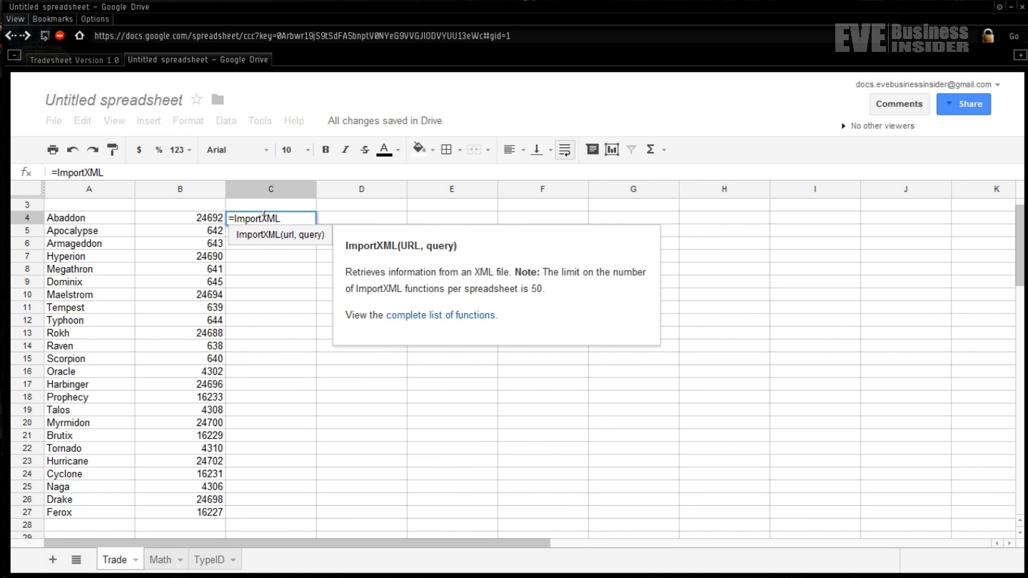
{"action": "type", "text": "()"}
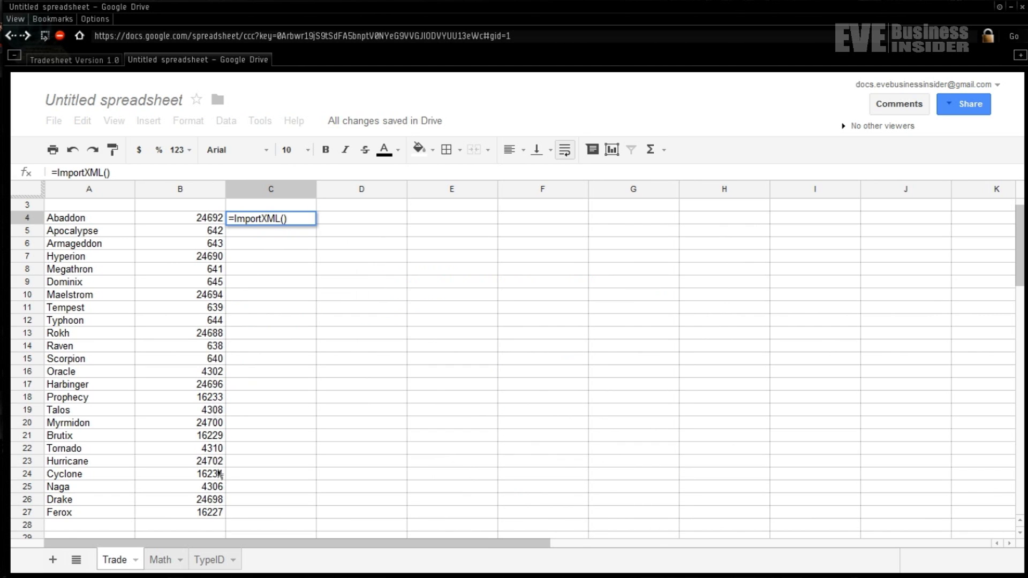
{"action": "left_click", "coordinate": [163, 560]}
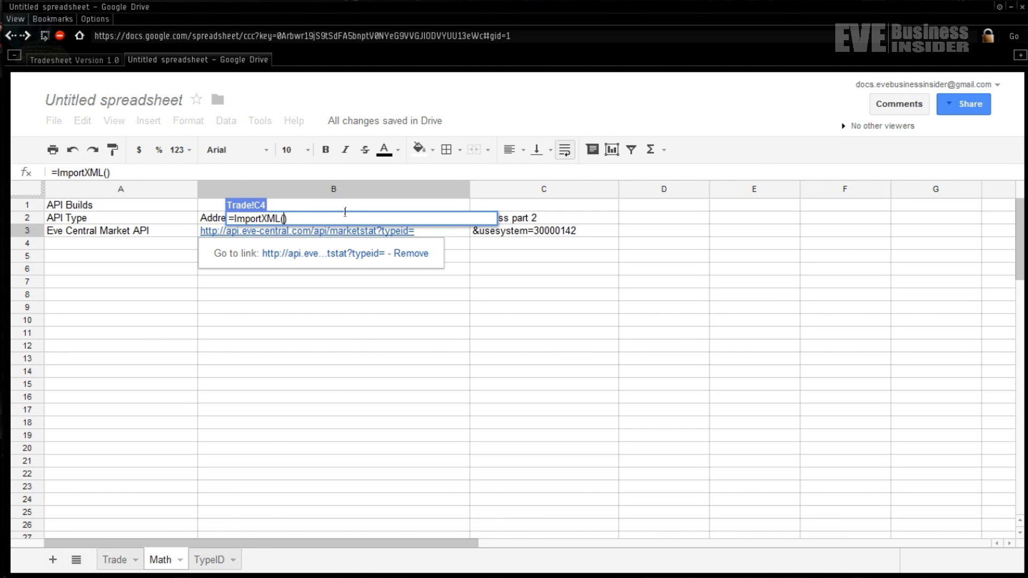
- Add Math!B3 and the B4 ship ID as the first ImportXML arguments
{"action": "type", "text": "Math!"}
{"action": "type", "text": "B3"}
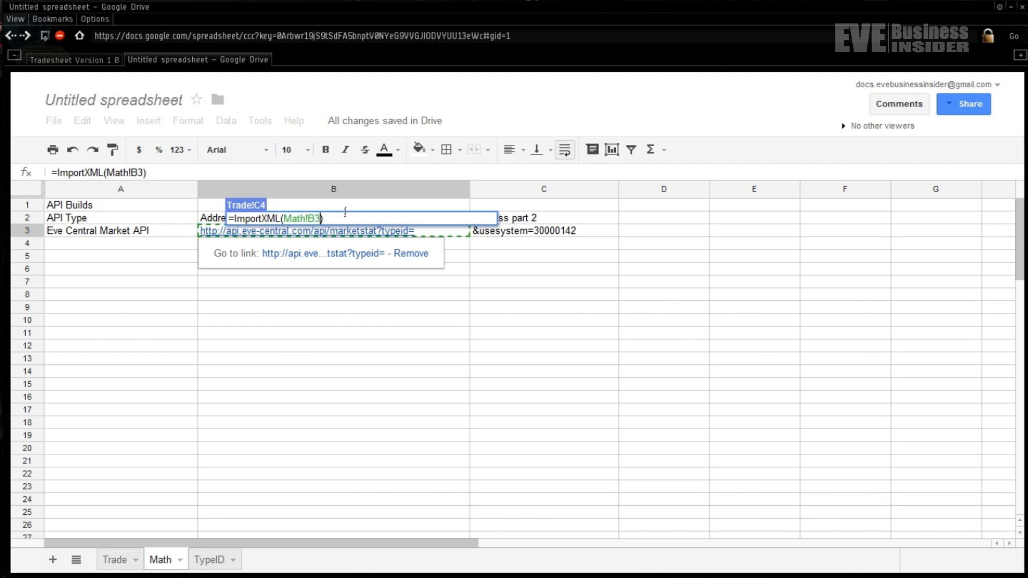
{"action": "type", "text": ","}
{"action": "left_click", "coordinate": [124, 560]}
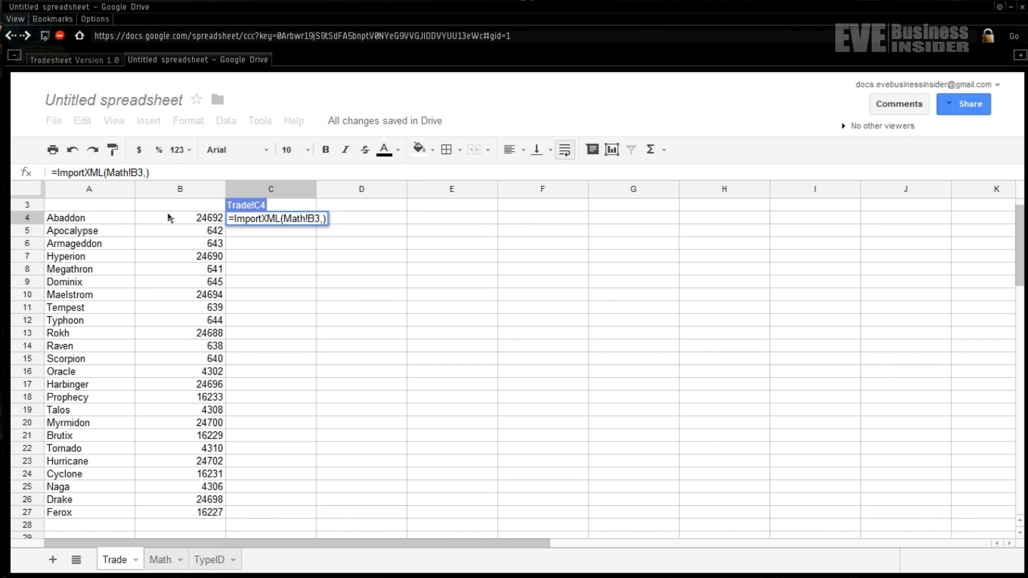
{"action": "left_click", "coordinate": [208, 220]}
{"action": "type", "text": ","}
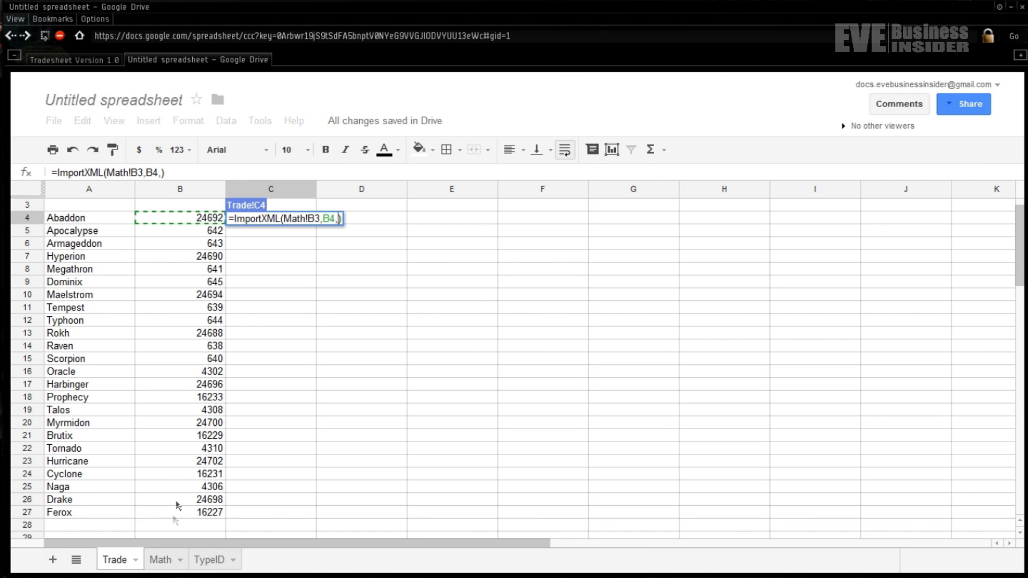
- Append Math!C3 as the URL ending and return to the Trade sheet, formula still open
{"action": "left_click", "coordinate": [164, 560]}
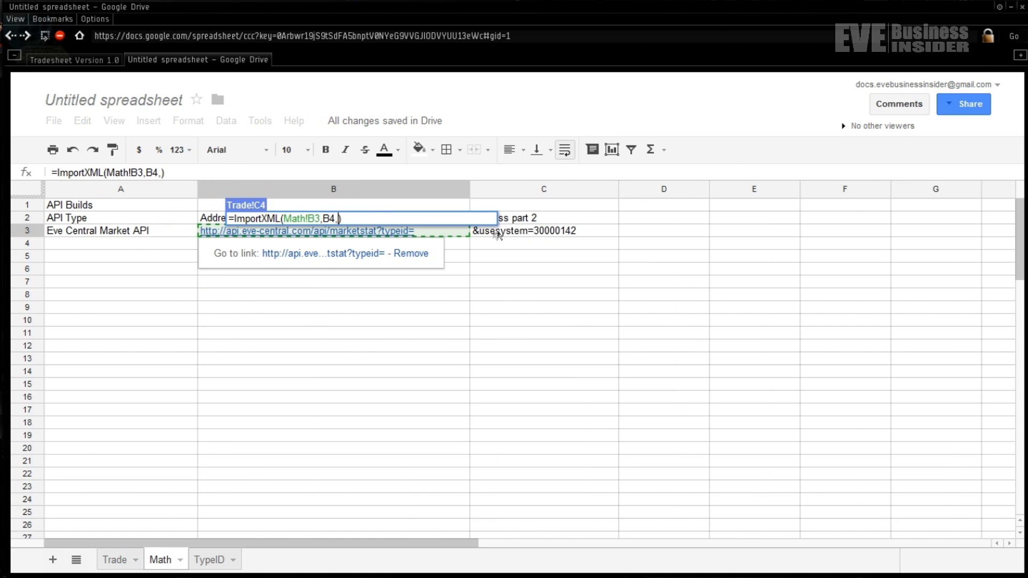
{"action": "type", "text": "Math!"}
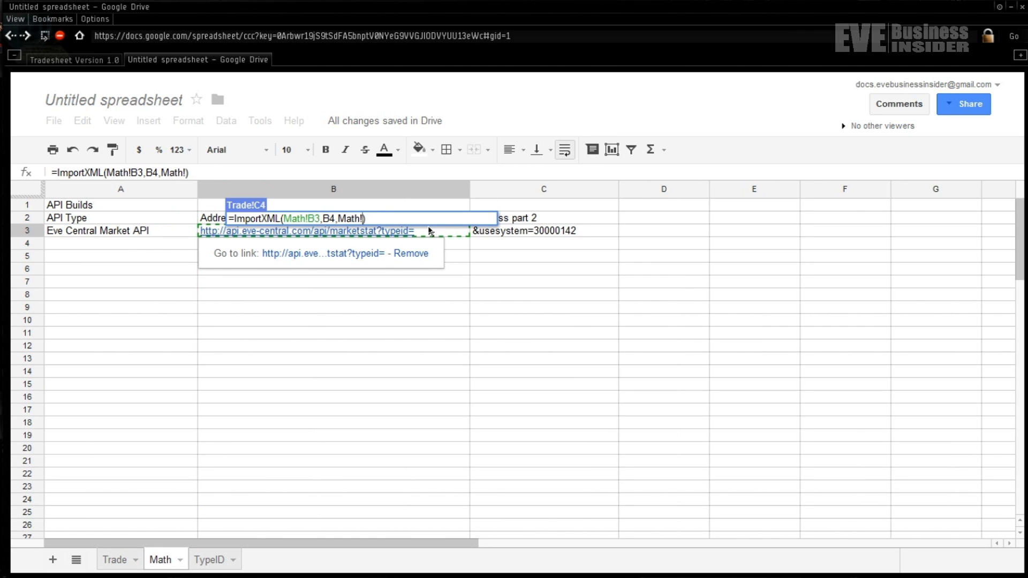
{"action": "type", "text": "B4"}
{"action": "key", "text": "Left"}
{"action": "key", "text": "shift+Left"}
{"action": "type", "text": "C"}
{"action": "key", "text": "shift+Right"}
{"action": "type", "text": "3"}
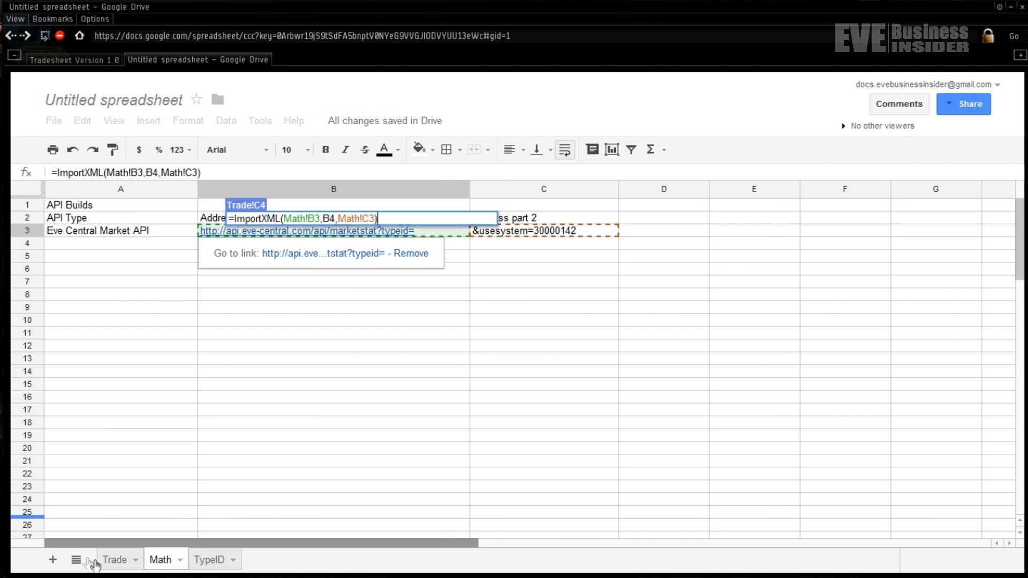
{"action": "left_click", "coordinate": [113, 566]}
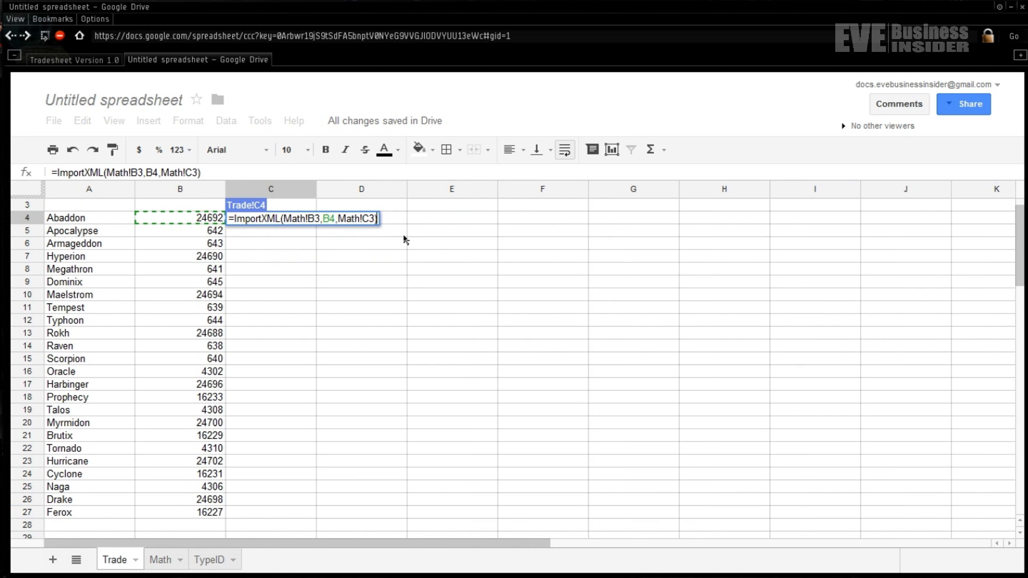
- Add the "//sell/min" XPath and wrap Math!B3, B4, Math!C3 in CONCATENATE in C4
{"action": "type", "text": ", \"//sell/min"}
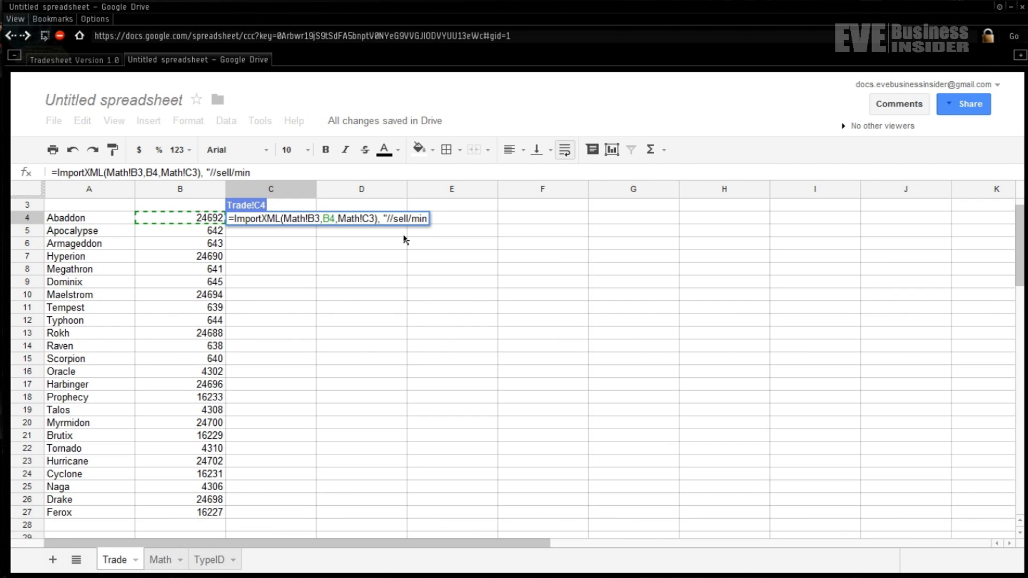
{"action": "type", "text": "\")"}
{"action": "left_click", "coordinate": [281, 219]}
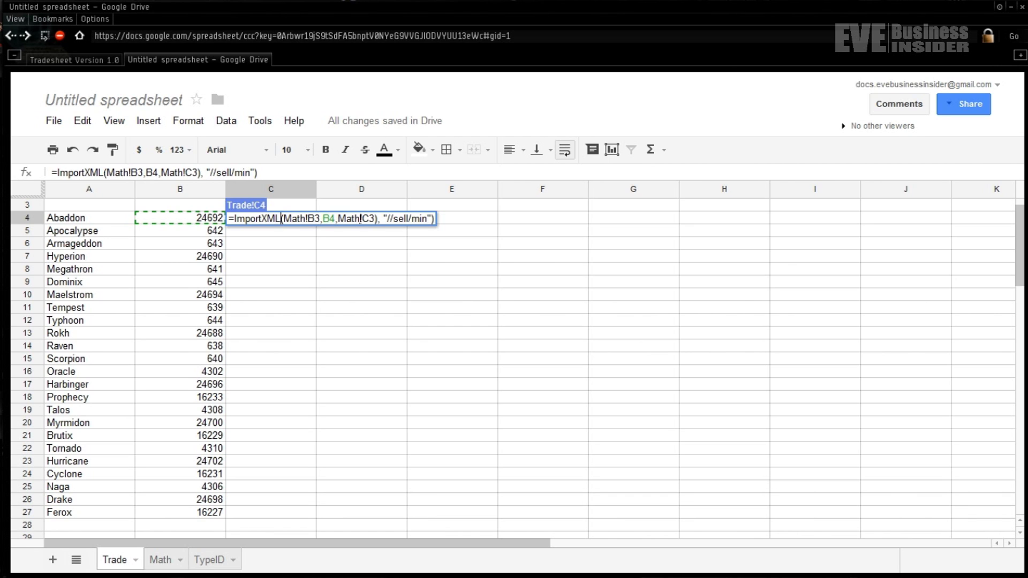
{"action": "type", "text": "("}
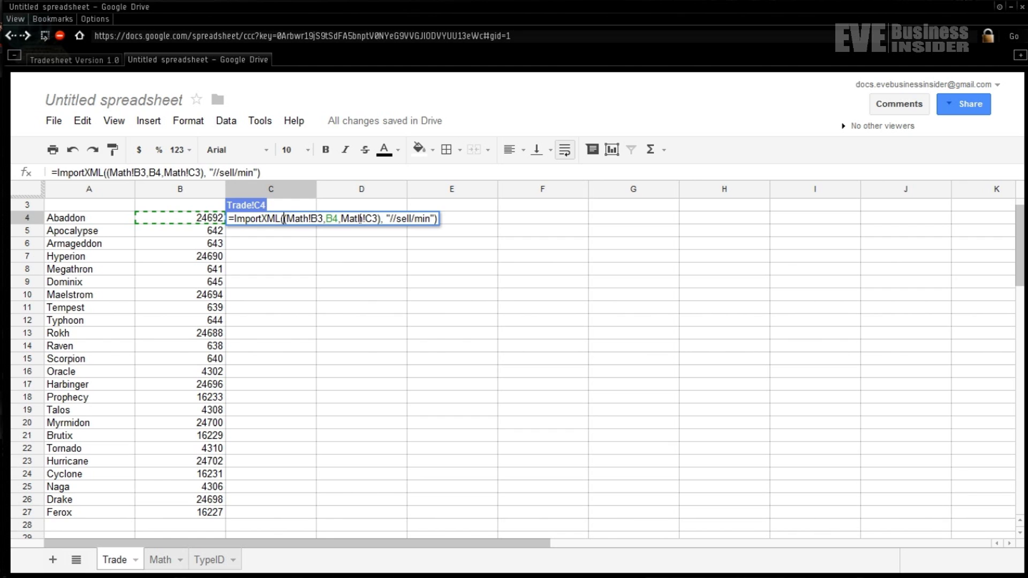
{"action": "type", "text": "CONCATE"}
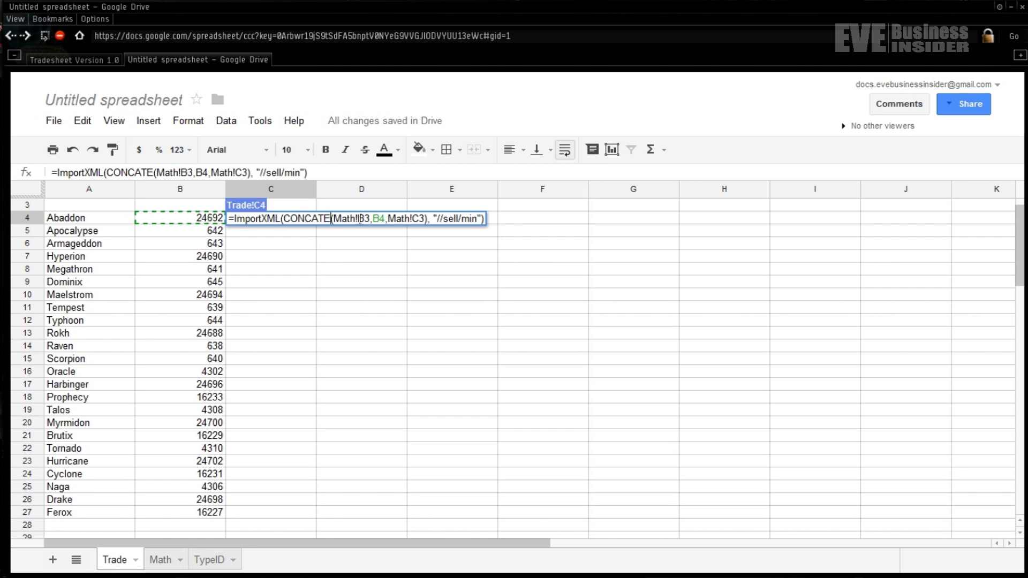
{"action": "type", "text": "NATE"}
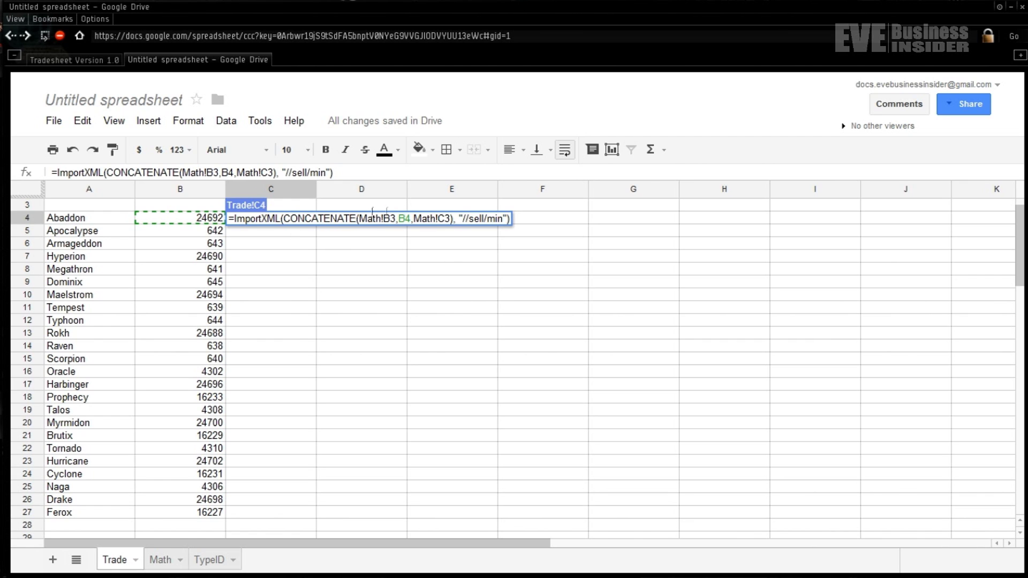
{"action": "left_click", "coordinate": [459, 228]}
- Commit C4's formula and format Abaddon's fetched sell price, $209,988,888.00, as currency
{"action": "key", "text": "Return"}
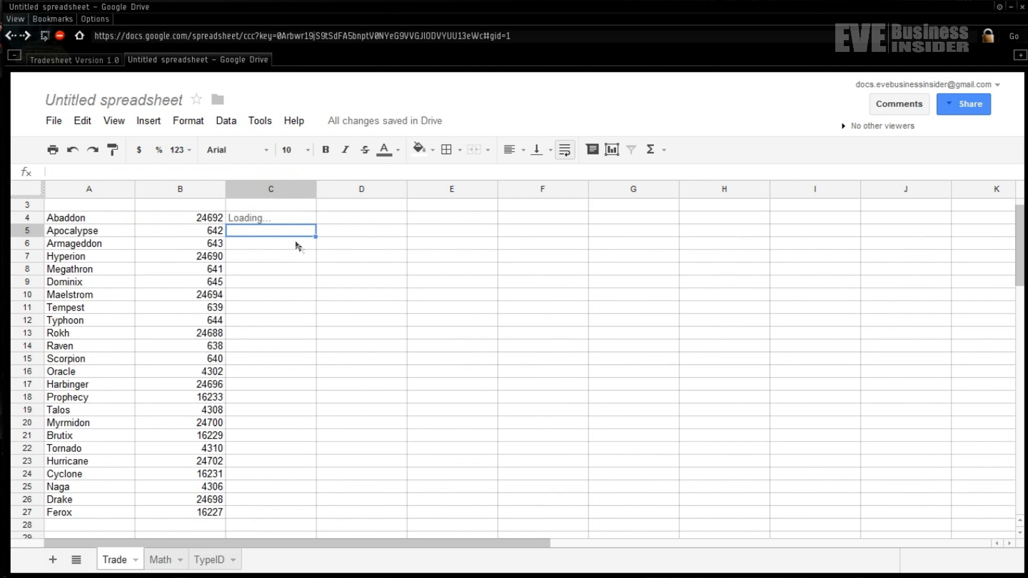
{"action": "left_click", "coordinate": [283, 220]}
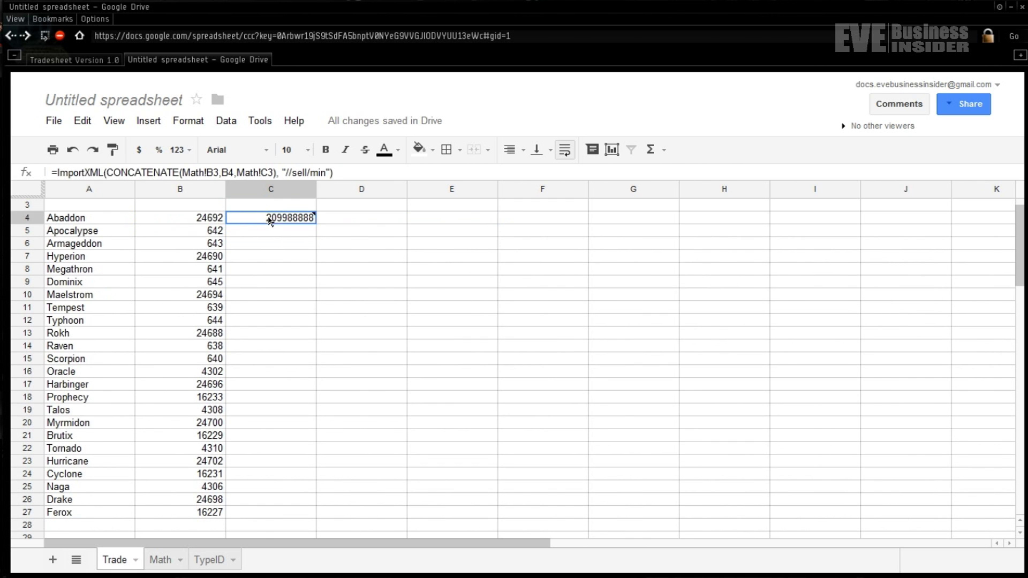
{"action": "left_click", "coordinate": [139, 150]}
{"action": "left_click", "coordinate": [293, 231]}
{"action": "left_click", "coordinate": [297, 219], "text": "shift"}
{"action": "left_click", "coordinate": [266, 224]}
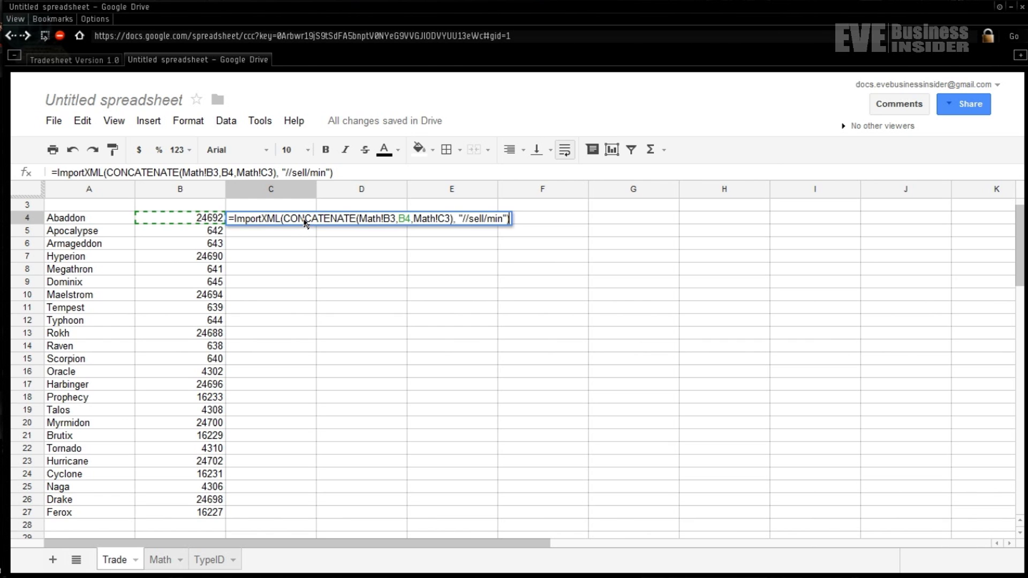
- Reopen C4's formula and insert a "&typeid=" separator after B4
{"action": "left_click", "coordinate": [413, 219]}
{"action": "left_click", "coordinate": [411, 220]}
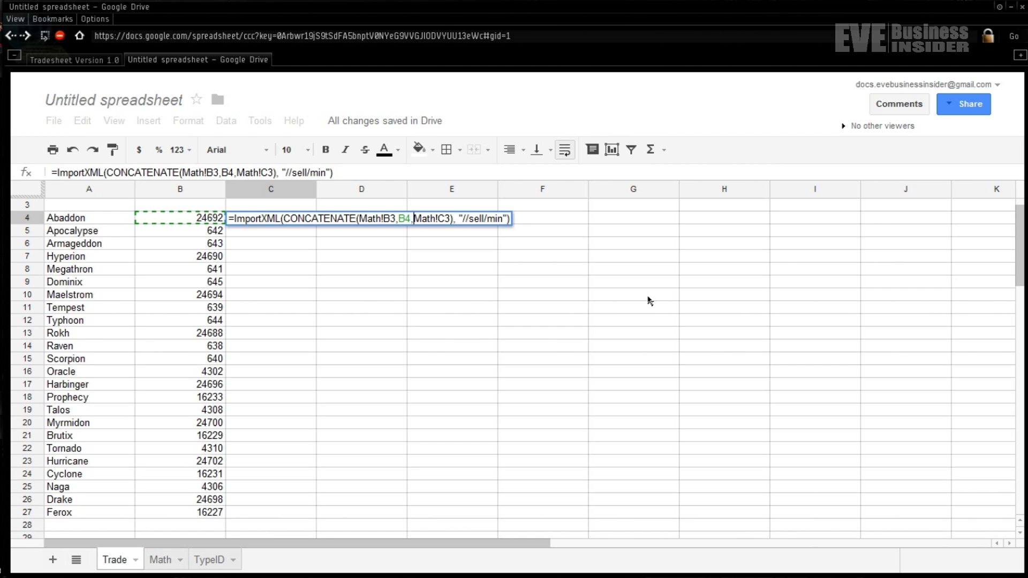
{"action": "key", "text": "Return"}
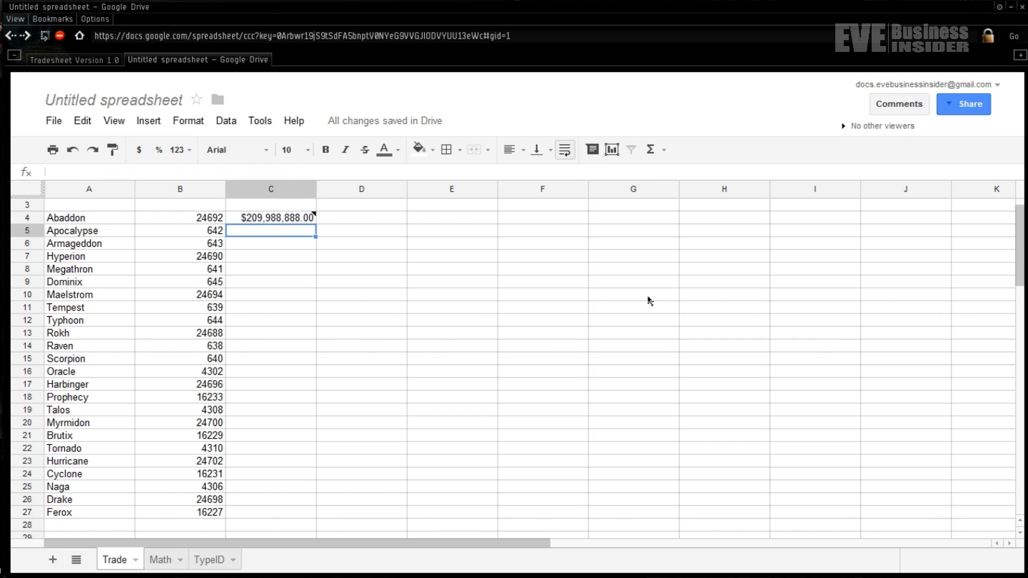
{"action": "left_click", "coordinate": [297, 222]}
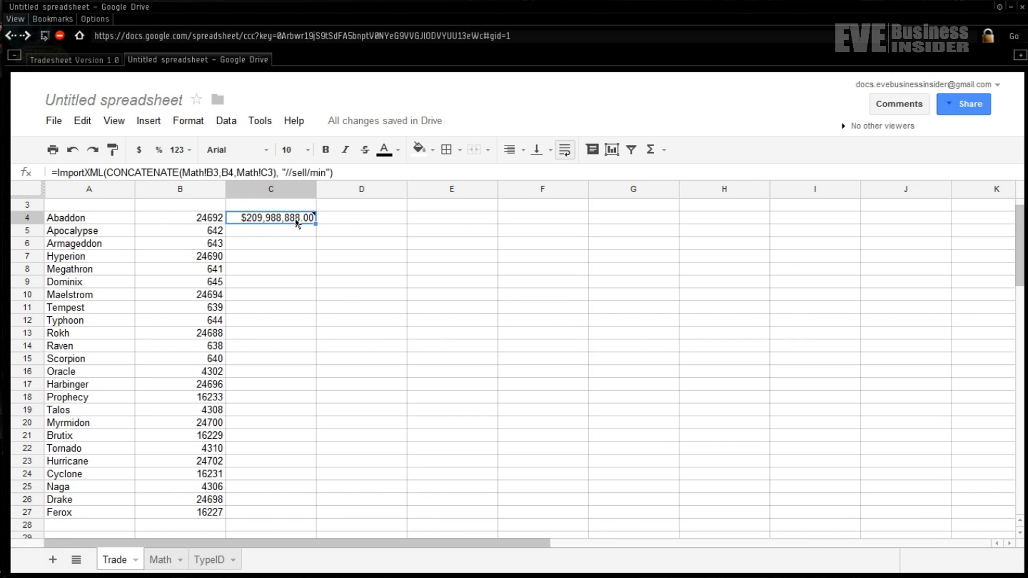
{"action": "double_click", "coordinate": [297, 223]}
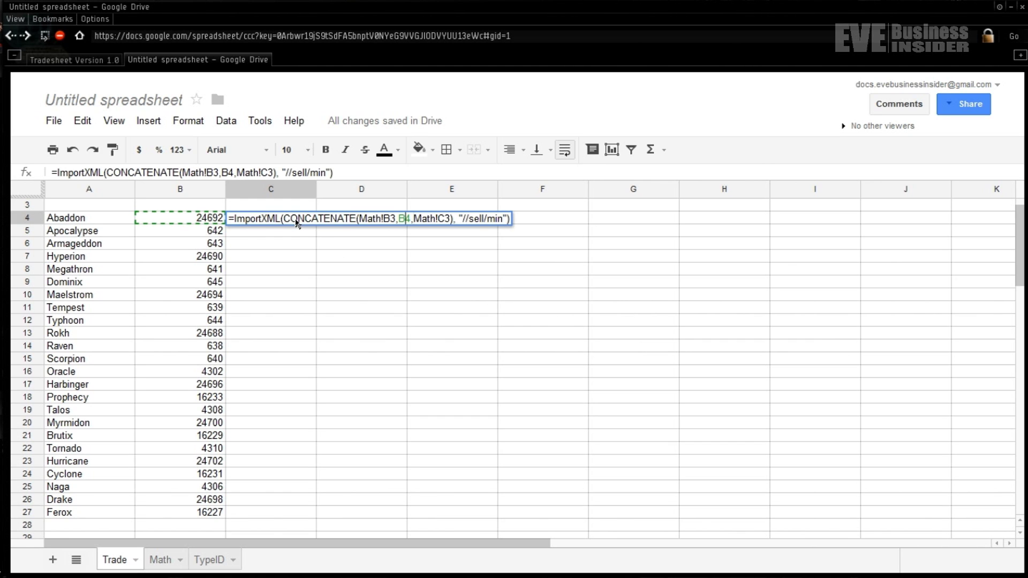
{"action": "key", "text": "Right"}
{"action": "type", "text": ","}
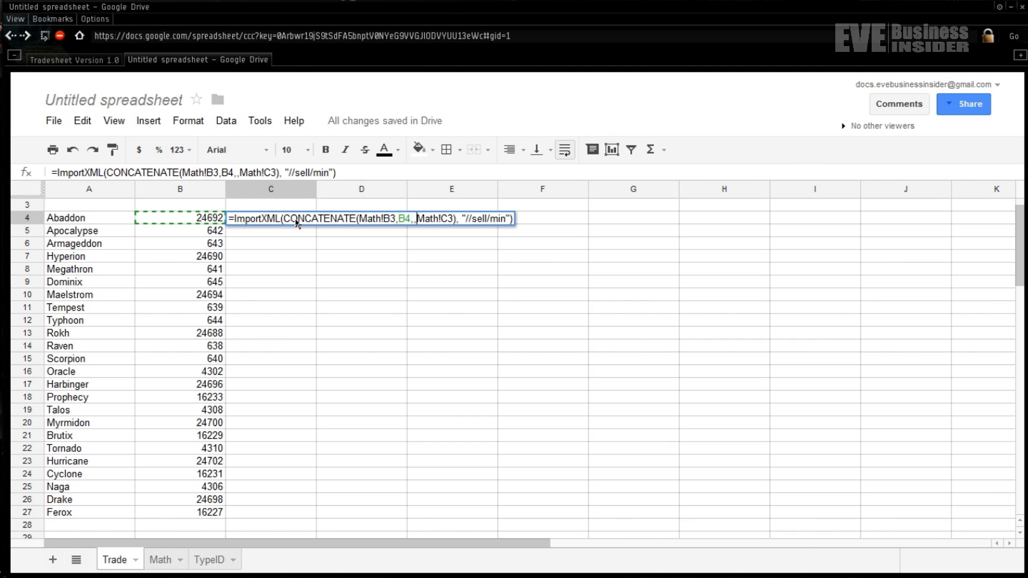
{"action": "type", "text": "\"\""}
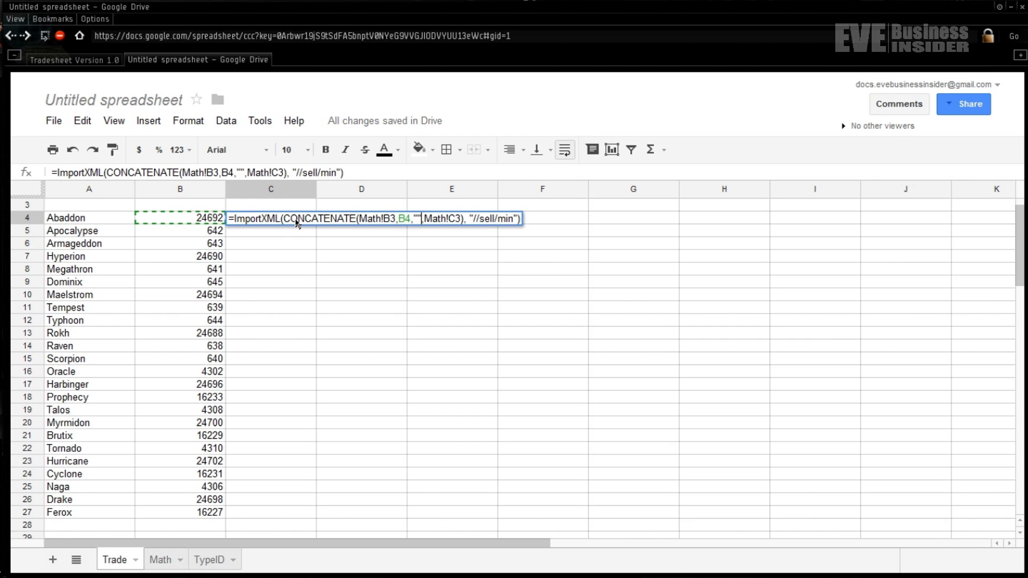
{"action": "key", "text": "Left"}
{"action": "type", "text": "&"}
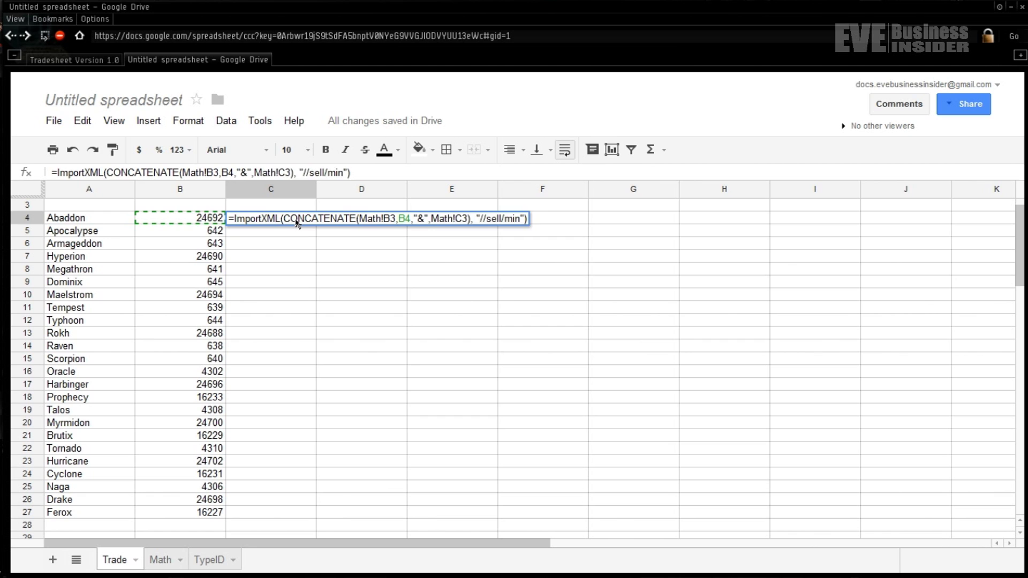
{"action": "type", "text": "typeid="}
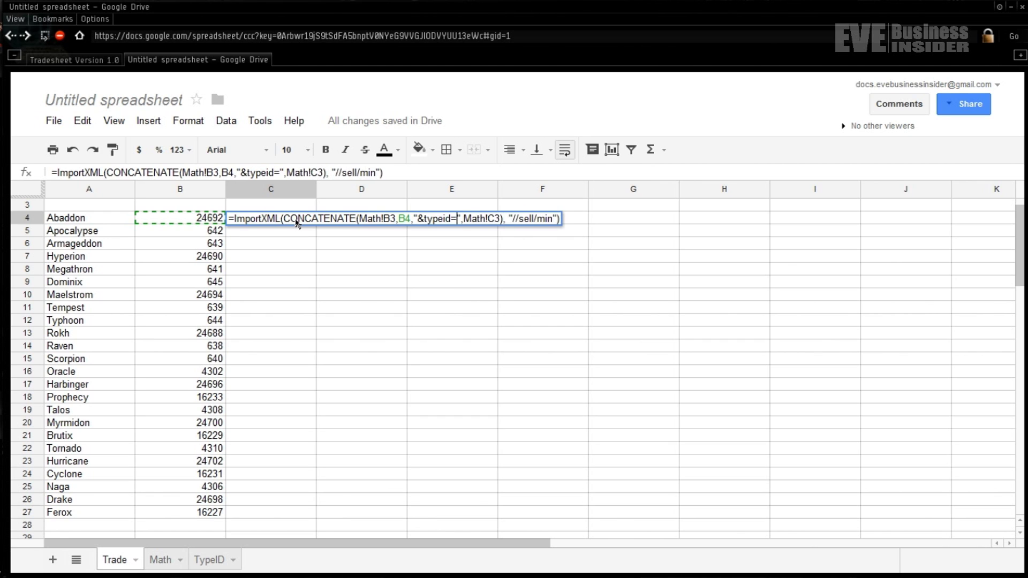
- Append B5 and B6 to the CONCATENATE, each preceded by a copied "&typeid=" separator
{"action": "key", "text": "Left"}
{"action": "key", "text": "Left"}
{"action": "key", "text": "Left"}
{"action": "key", "text": "Left"}
{"action": "key", "text": "Left"}
{"action": "key", "text": "shift+Right"}
{"action": "key", "text": "shift+Right"}
{"action": "key", "text": "shift+Right"}
{"action": "key", "text": "shift+Right"}
{"action": "key", "text": "shift+Right"}
{"action": "key", "text": "shift+Right"}
{"action": "key", "text": "shift+Right"}
{"action": "key", "text": "shift+Right"}
{"action": "key", "text": "shift+Right"}
{"action": "key", "text": "shift+Right"}
{"action": "key", "text": "ctrl+c"}
{"action": "key", "text": "Right"}
{"action": "type", "text": ","}
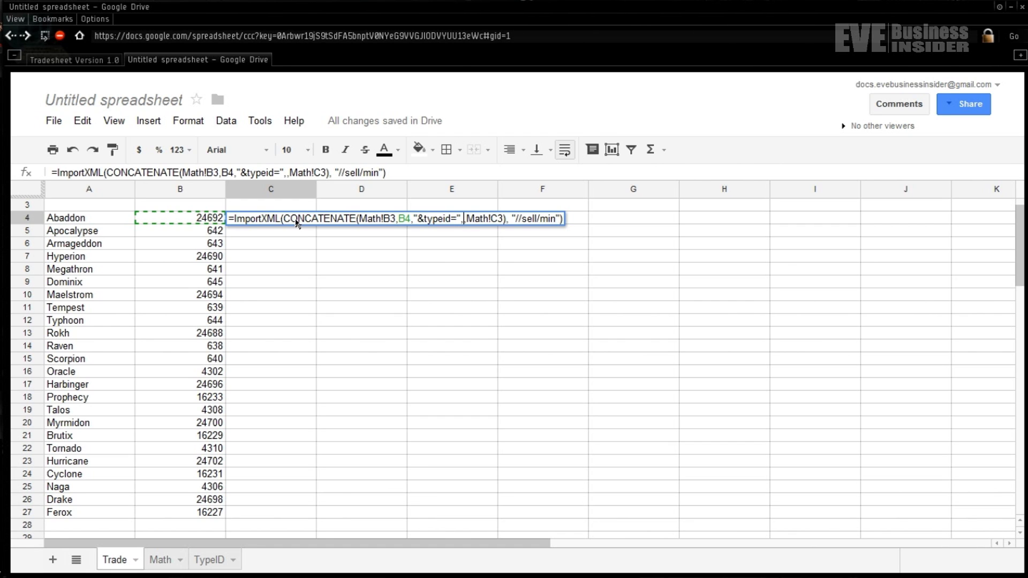
{"action": "type", "text": "B5"}
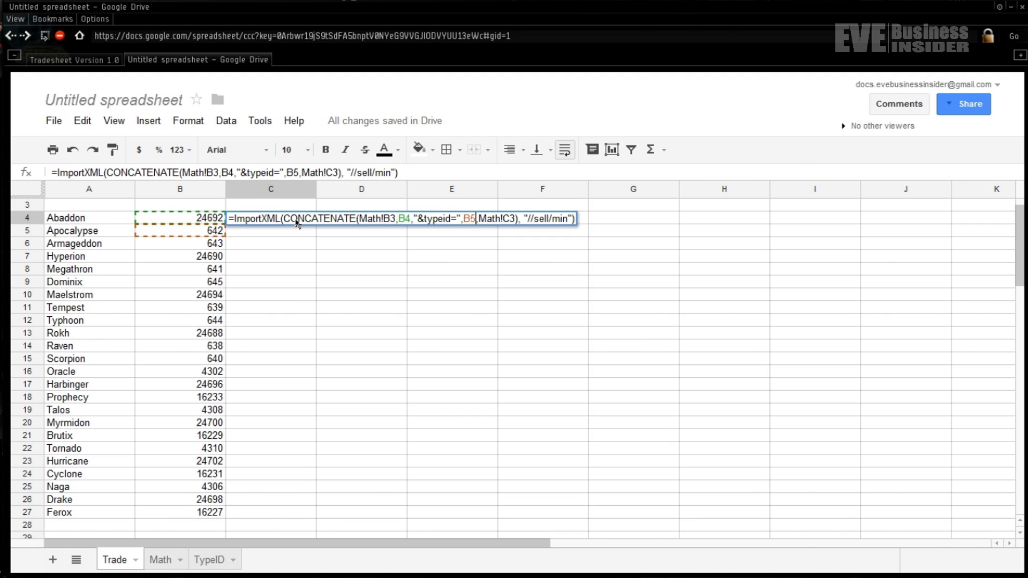
{"action": "key", "text": "Right"}
{"action": "type", "text": ","}
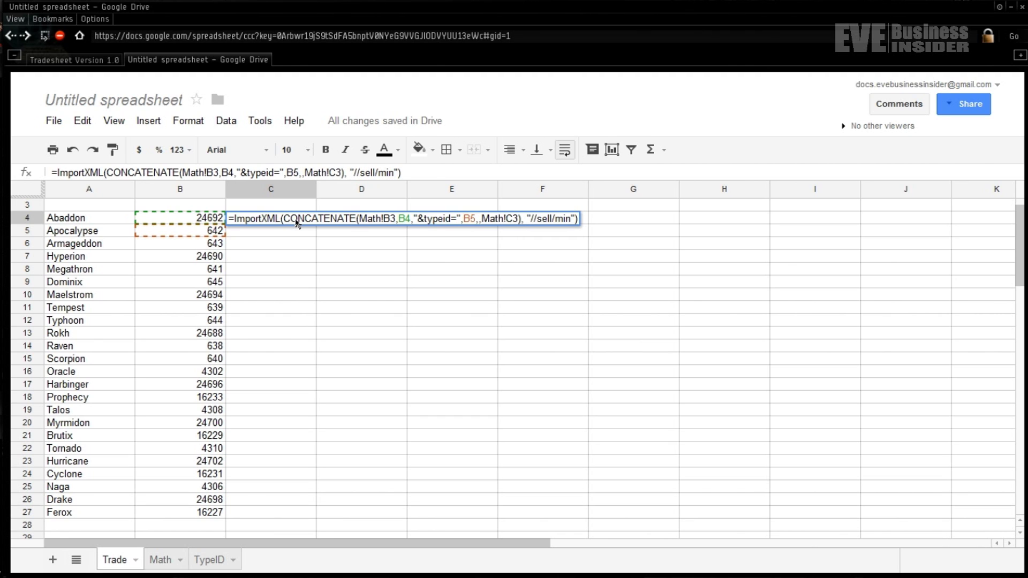
{"action": "key", "text": "ctrl+v"}
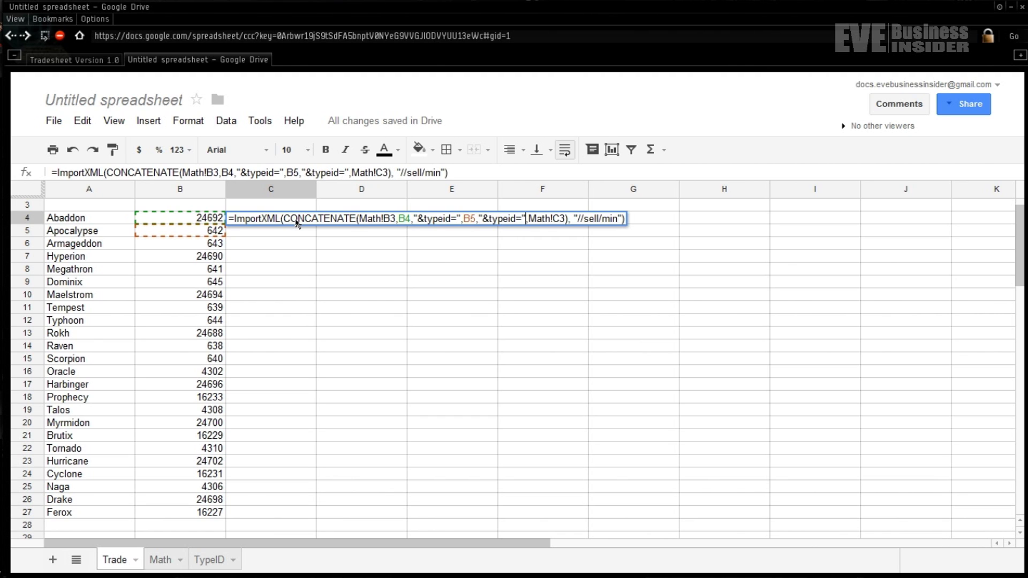
{"action": "type", "text": ","}
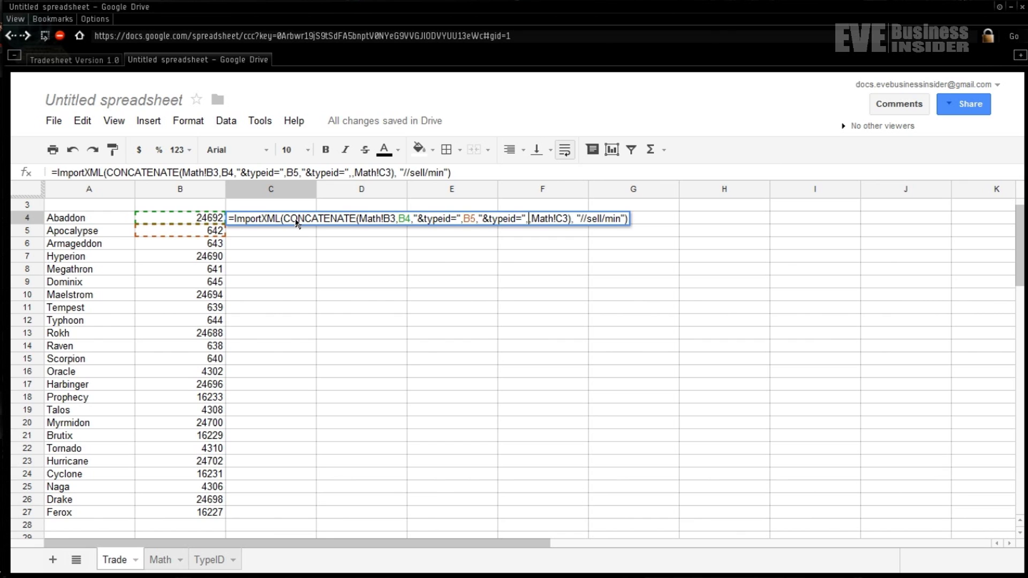
{"action": "type", "text": "B6"}
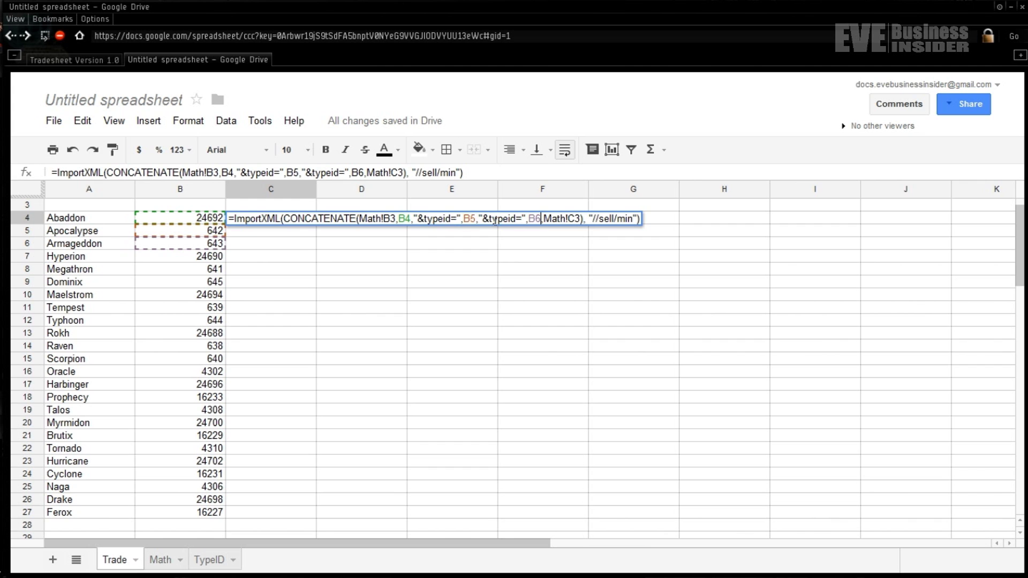
- Paste the full B4–B27 formula into C4 and verify C4:C27 show all 24 ships' sell prices
{"action": "key", "text": "ctrl+a"}
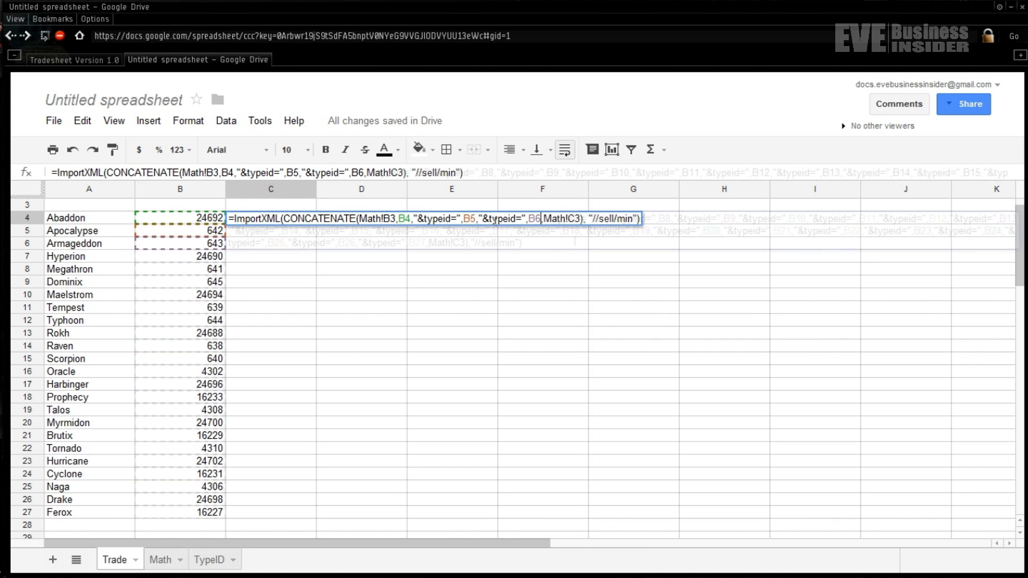
{"action": "type", "text": "=ImportXML(CONCATENATE(Math!B3,B4,\"&typeid=\",B5,\"&typeid=\",B6,\"&typeid=\",B7,\"&typeid=\",B8,\"&typeid=\",B9,\"&typeid=\",B10,\"&typeid=\",B11,\"&typeid=\",B12,\"&typeid=\",B13,\"&typeid=\",B14,\"&typeid=\",B15,\"&typeid=\",B16,\"&typeid=\",B17,\"&typeid=\",B18,\"&typeid=\",B19,\"&typeid=\",B20,\"&typeid=\",B21,\"&typeid=\",B22,\"&typeid=\",B23,\"&typeid=\",B24,\"&typeid=\",B25,\"&typeid=\",B26,\"&typeid=\",B27,Math!C3),\"//sell/min\")"}
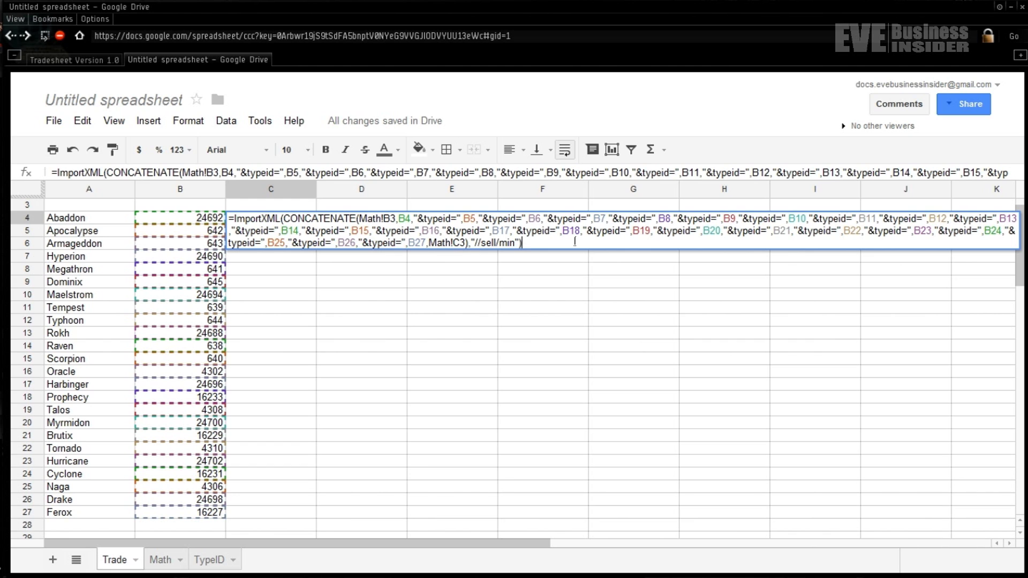
{"action": "key", "text": "Return"}
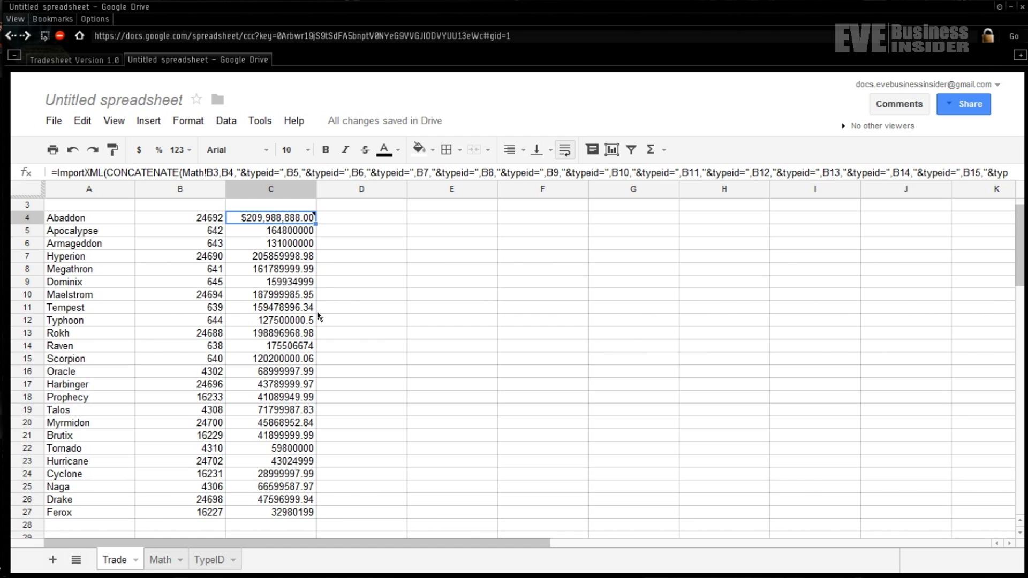
{"action": "left_click", "coordinate": [291, 515]}
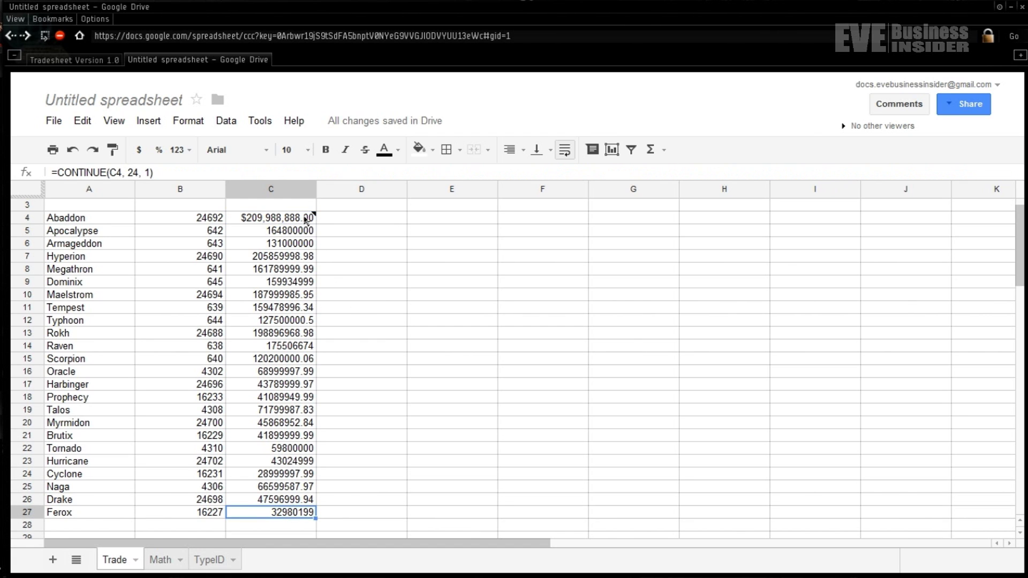
{"action": "left_click", "coordinate": [306, 220]}
{"action": "left_click", "coordinate": [283, 516]}
{"action": "left_click_drag", "start_coordinate": [283, 517], "coordinate": [289, 218]}
- Format the sell prices in C4:C27 as currency and copy C4's price formula
{"action": "left_click", "coordinate": [138, 151]}
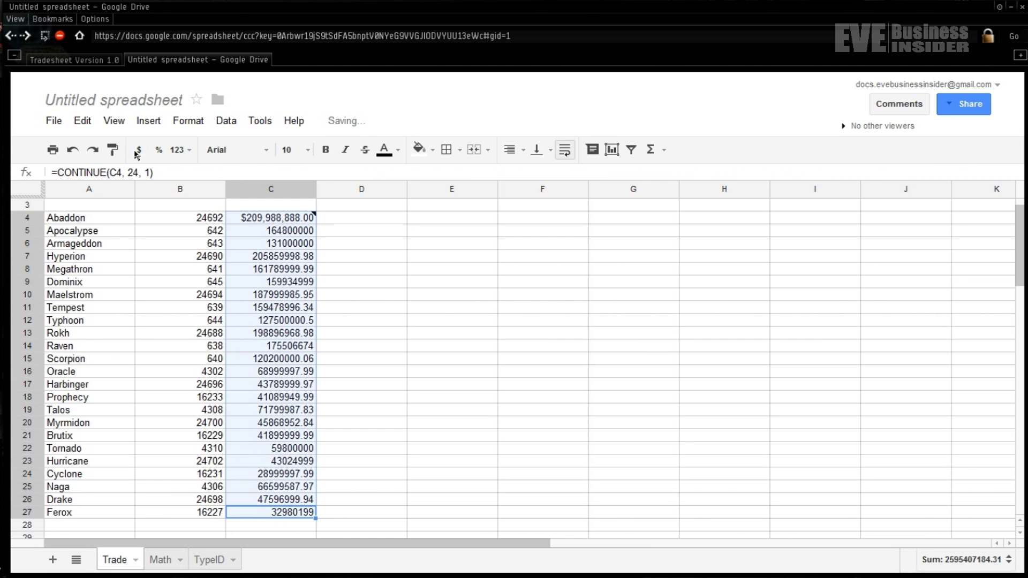
{"action": "left_click", "coordinate": [303, 224]}
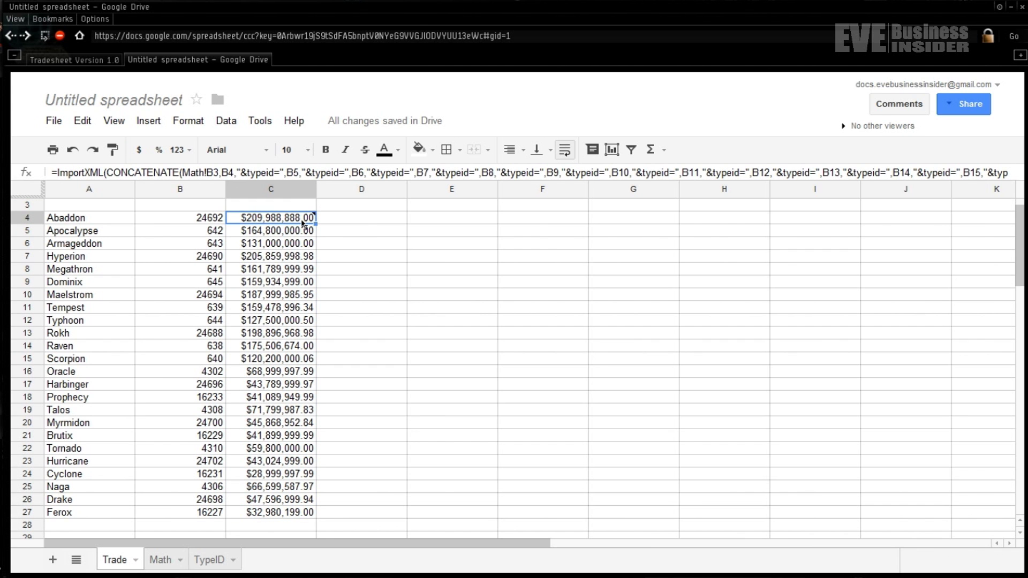
{"action": "double_click", "coordinate": [303, 224]}
{"action": "key", "text": "ctrl+a"}
{"action": "key", "text": "ctrl+c"}
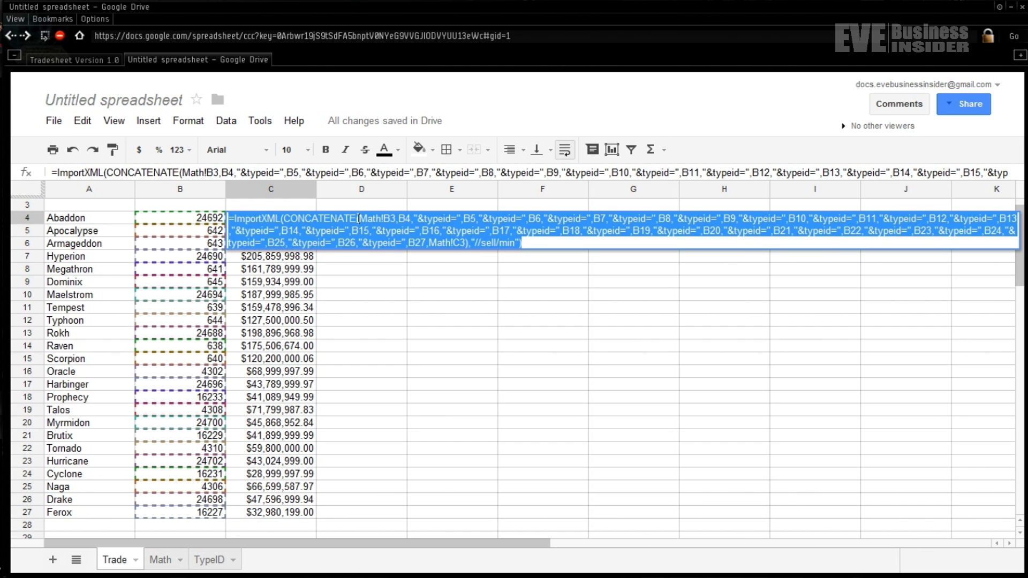
{"action": "key", "text": "Escape"}
{"action": "key", "text": "Escape"}
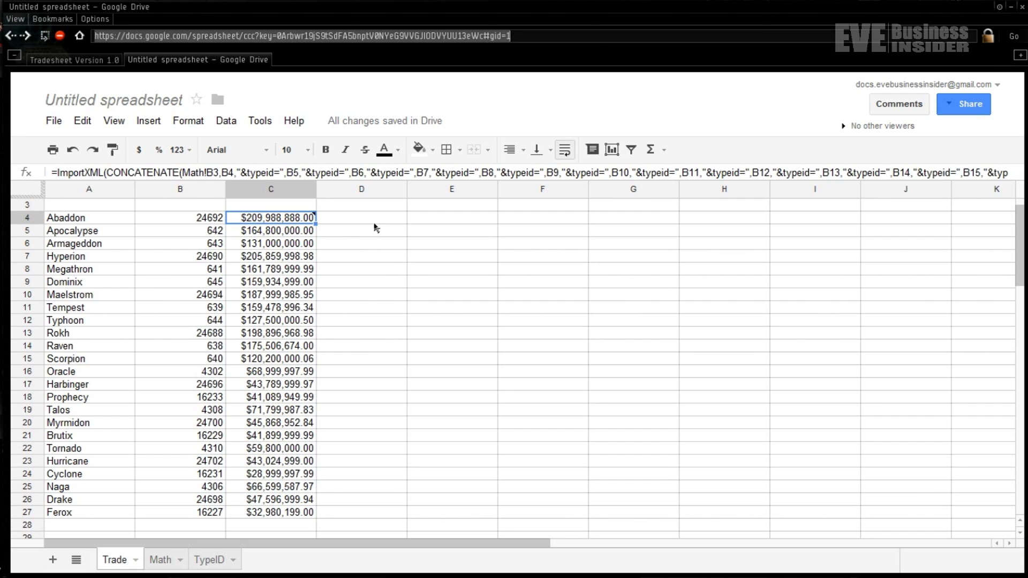
- Paste the formula into D4 with sell/min changed to buy/max, then format D4:D27 as currency
{"action": "left_click", "coordinate": [376, 226]}
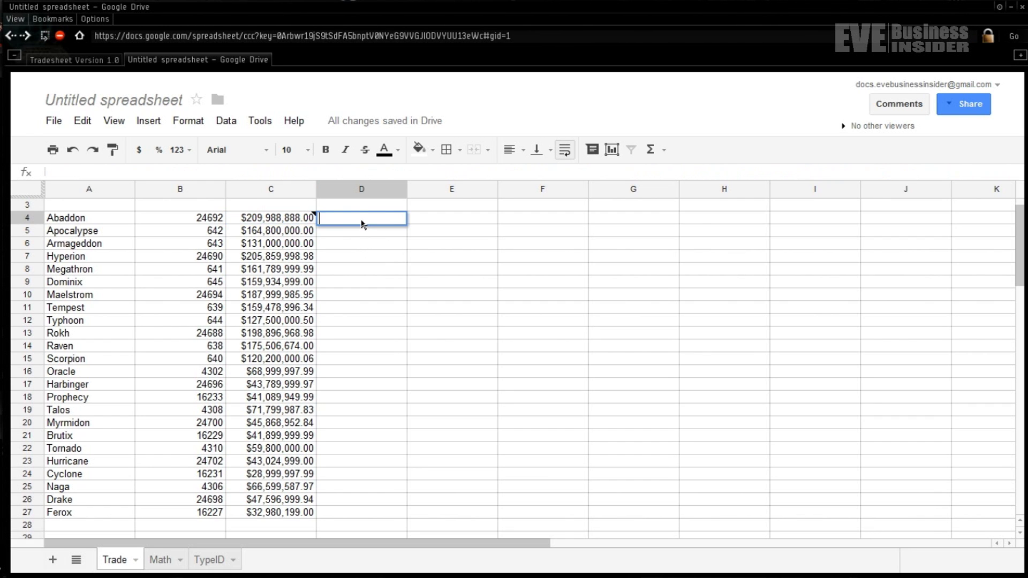
{"action": "key", "text": "ctrl+v"}
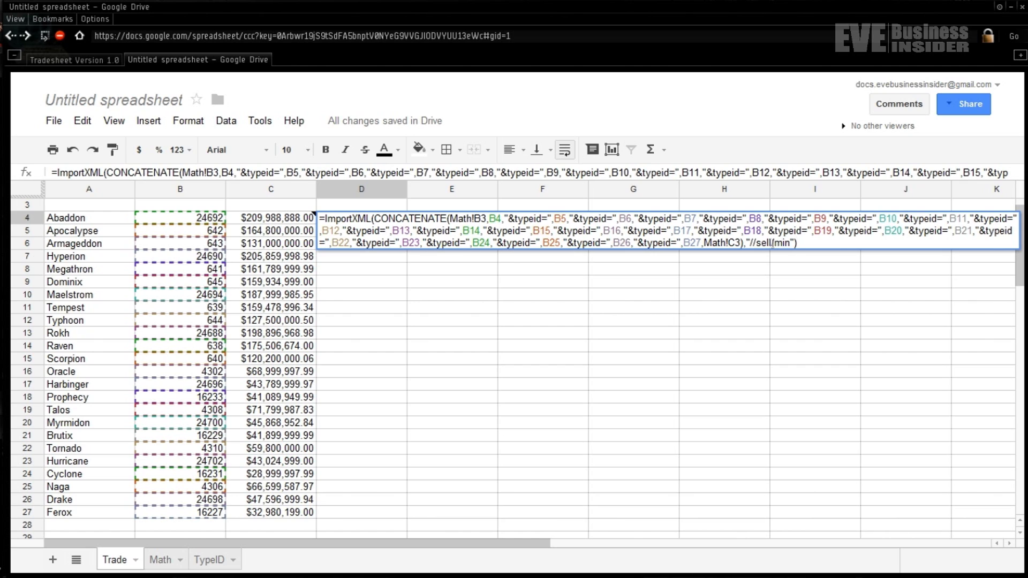
{"action": "left_click_drag", "start_coordinate": [759, 244], "coordinate": [791, 244]}
{"action": "key", "text": "BackSpace"}
{"action": "key", "text": "BackSpace"}
{"action": "type", "text": "buy/max"}
{"action": "key", "text": "Return"}
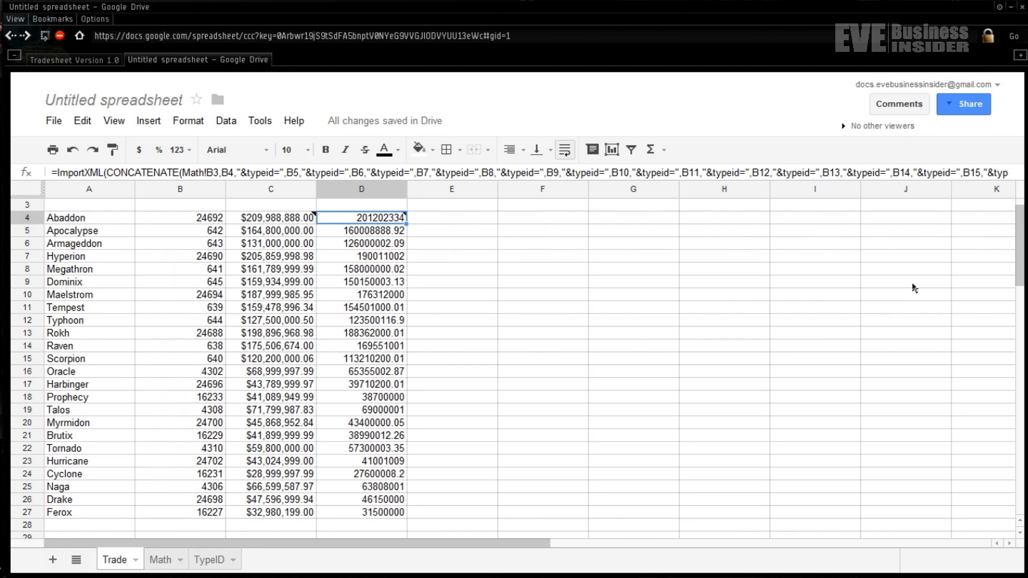
{"action": "left_click_drag", "start_coordinate": [395, 514], "coordinate": [377, 223]}
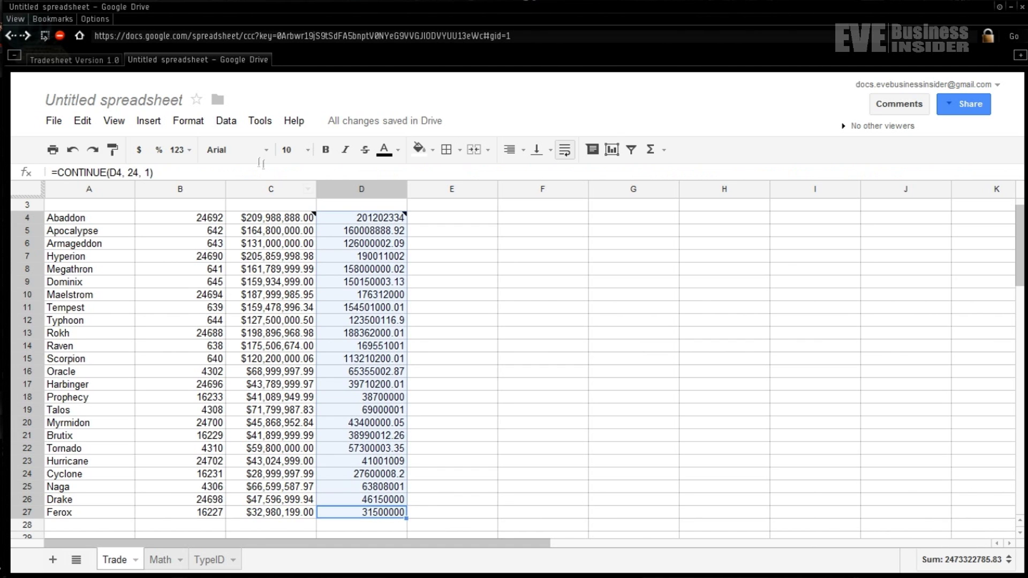
{"action": "left_click", "coordinate": [140, 151]}
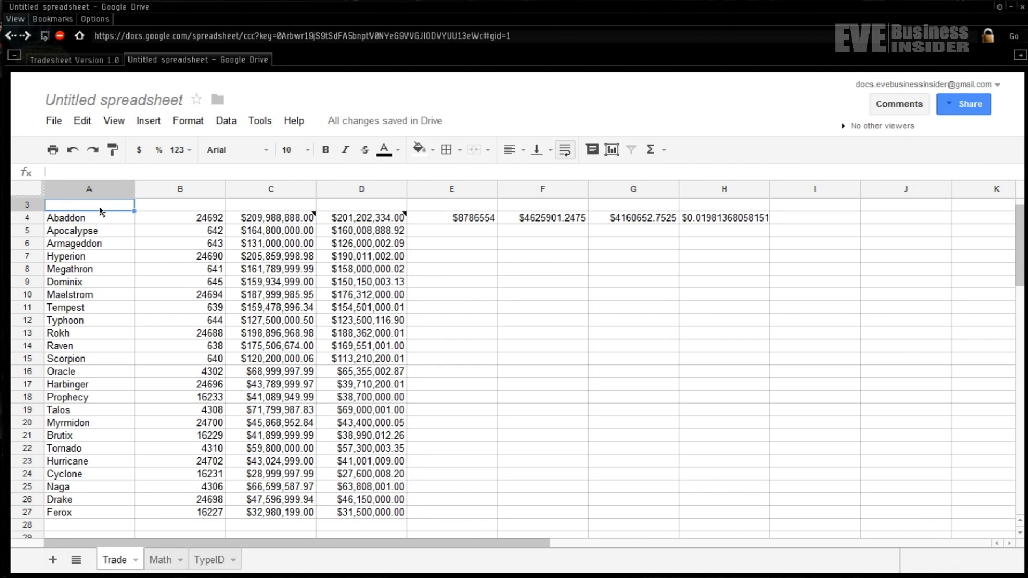
- Enter the headers Name, TypeID, Jita Sell and Jita Buy in A3:D3
{"action": "type", "text": "Name"}
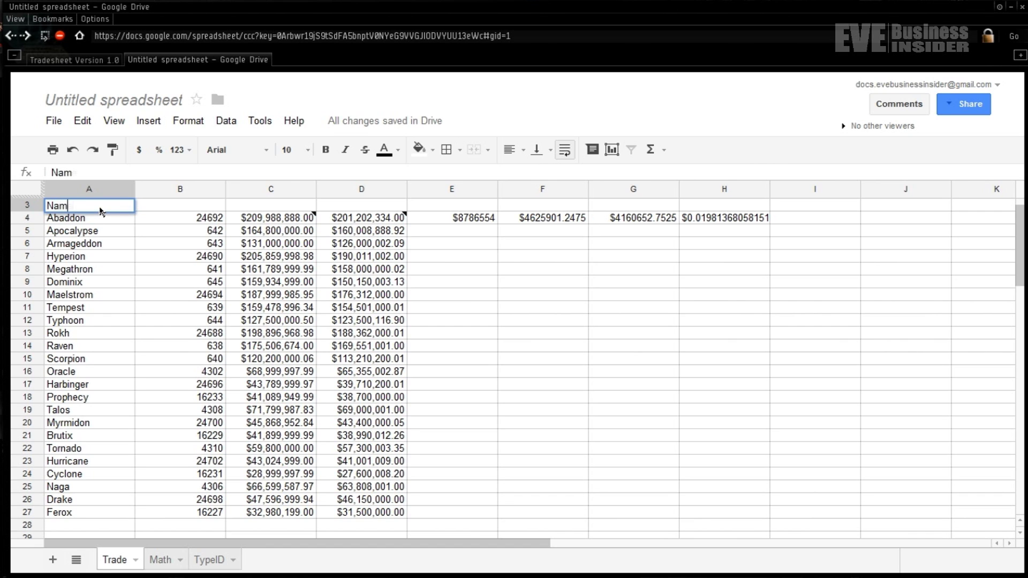
{"action": "key", "text": "Return"}
{"action": "key", "text": "Up"}
{"action": "key", "text": "Right"}
{"action": "type", "text": "T"}
{"action": "type", "text": "ypeID"}
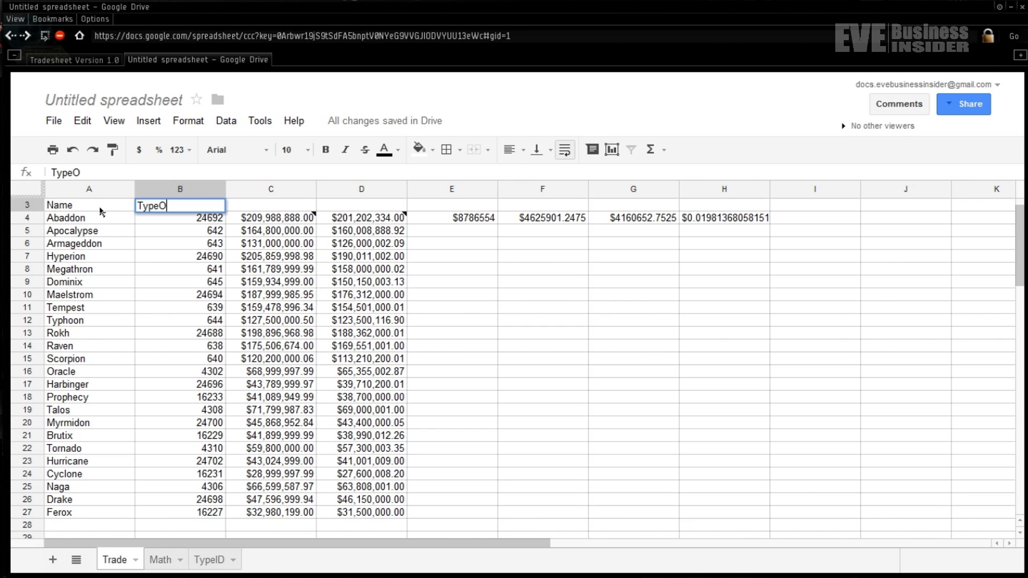
{"action": "key", "text": "BackSpace"}
{"action": "type", "text": "ID"}
{"action": "key", "text": "Return"}
{"action": "key", "text": "Up"}
{"action": "key", "text": "Right"}
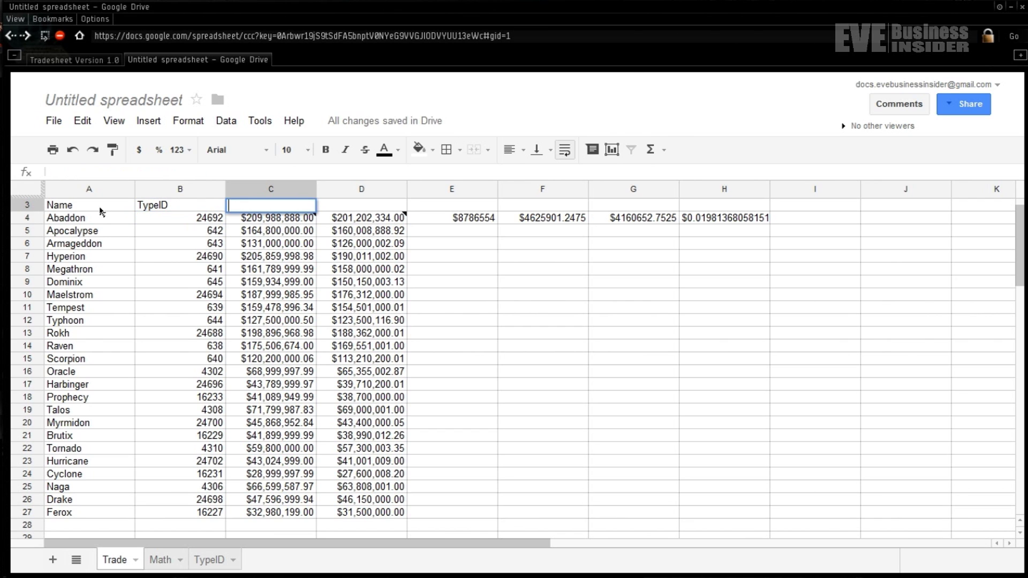
{"action": "type", "text": "Jita Sell"}
{"action": "key", "text": "Return"}
{"action": "key", "text": "Up"}
{"action": "key", "text": "Right"}
{"action": "type", "text": "Jita Buy"}
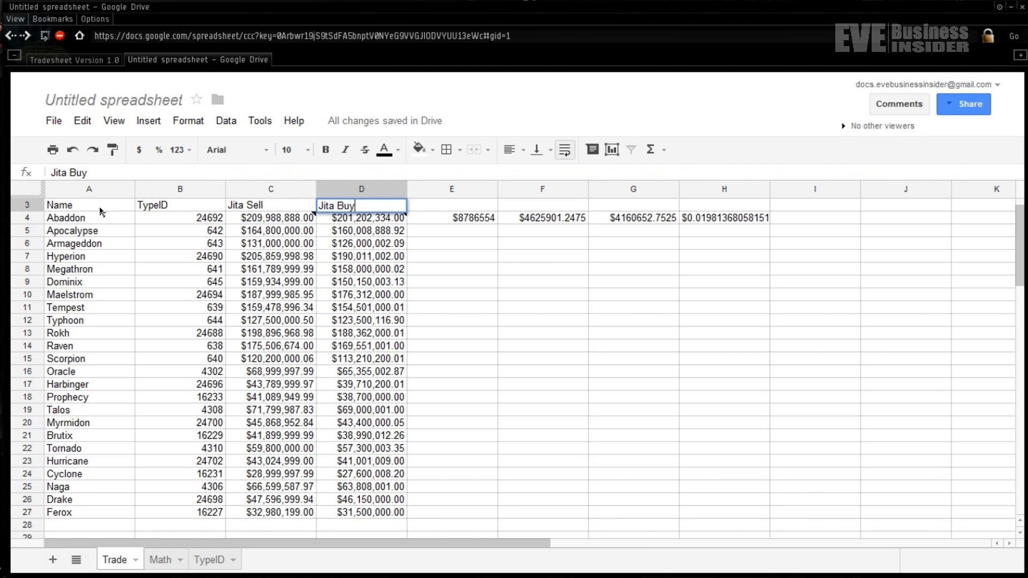
{"action": "key", "text": "Return"}
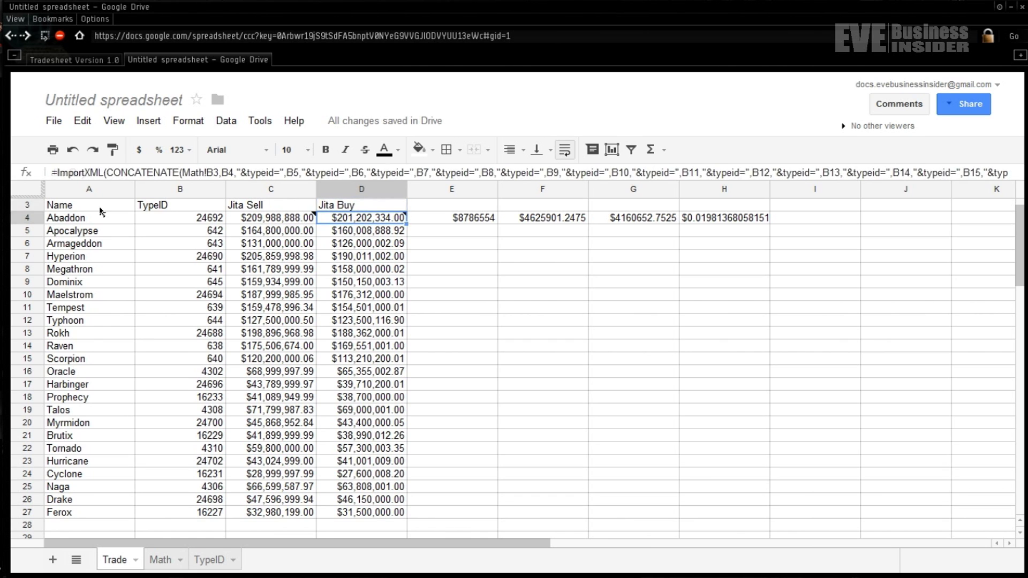
- Enter the headers Gross Margin, Taxes, Net Margin and Net Percentage Margin in E3:H3
{"action": "key", "text": "Up"}
{"action": "key", "text": "Right"}
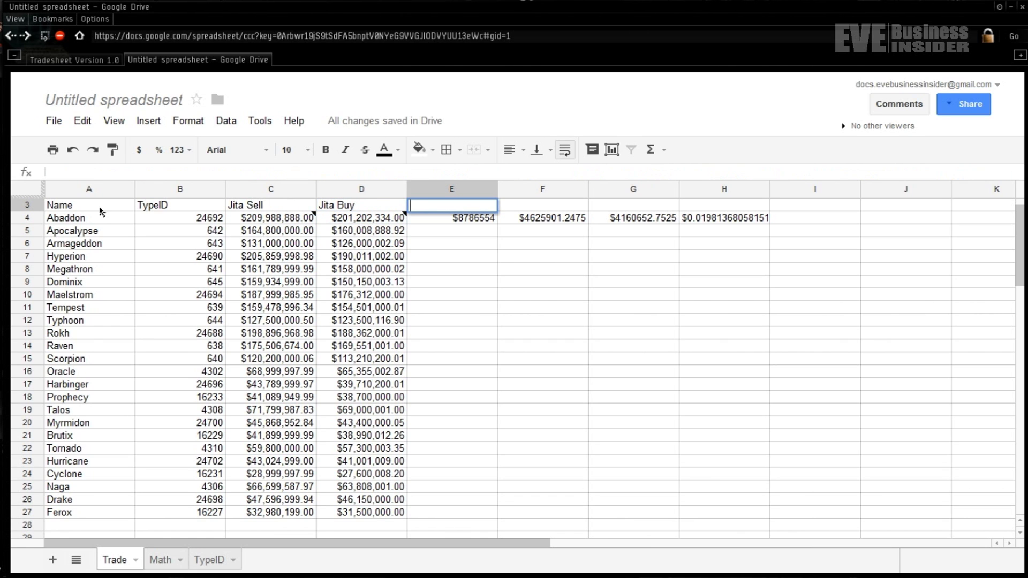
{"action": "type", "text": "Gross Margin"}
{"action": "key", "text": "Return"}
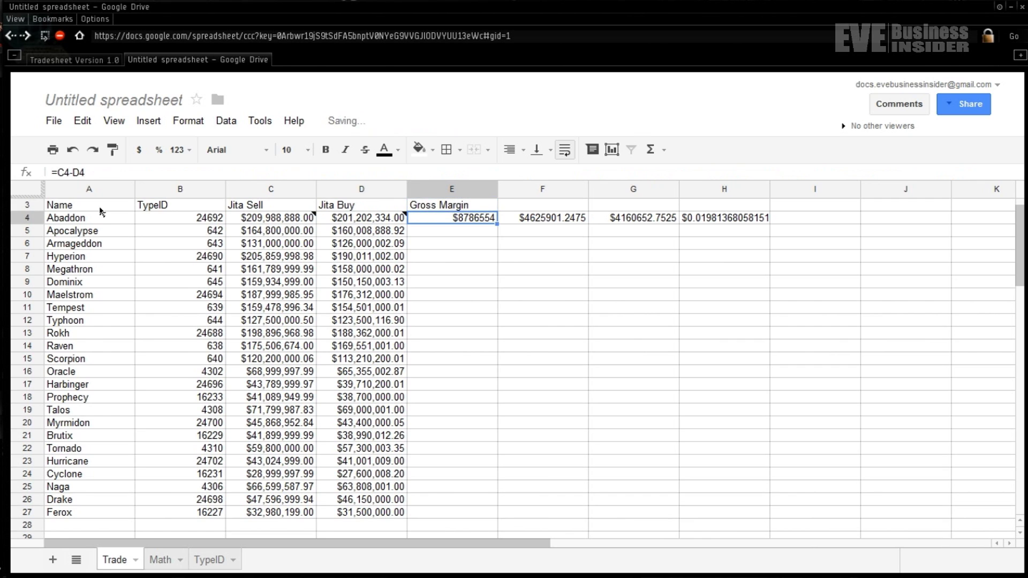
{"action": "key", "text": "Up"}
{"action": "key", "text": "Right"}
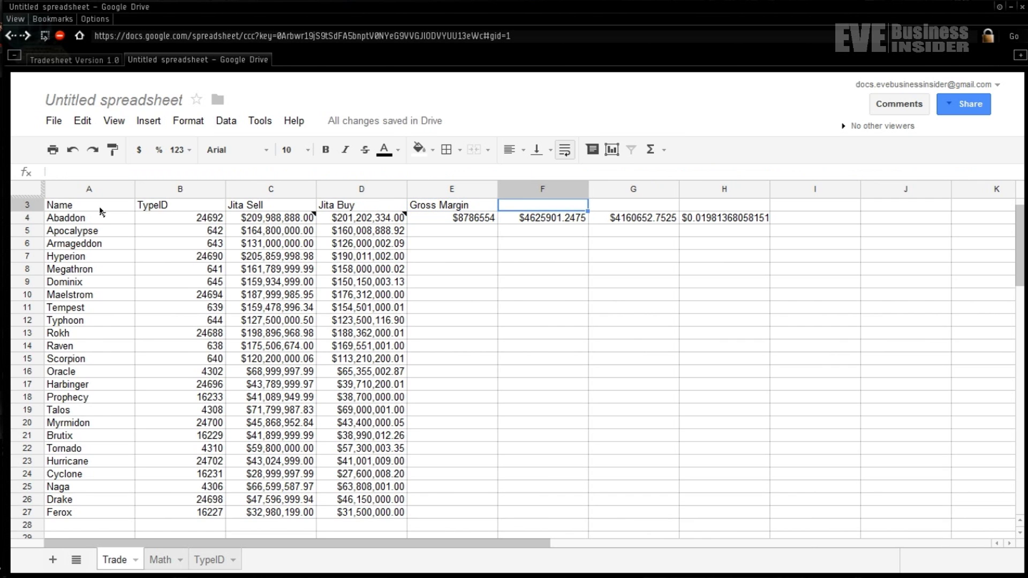
{"action": "type", "text": "Taxes"}
{"action": "key", "text": "Return"}
{"action": "key", "text": "Up"}
{"action": "key", "text": "Right"}
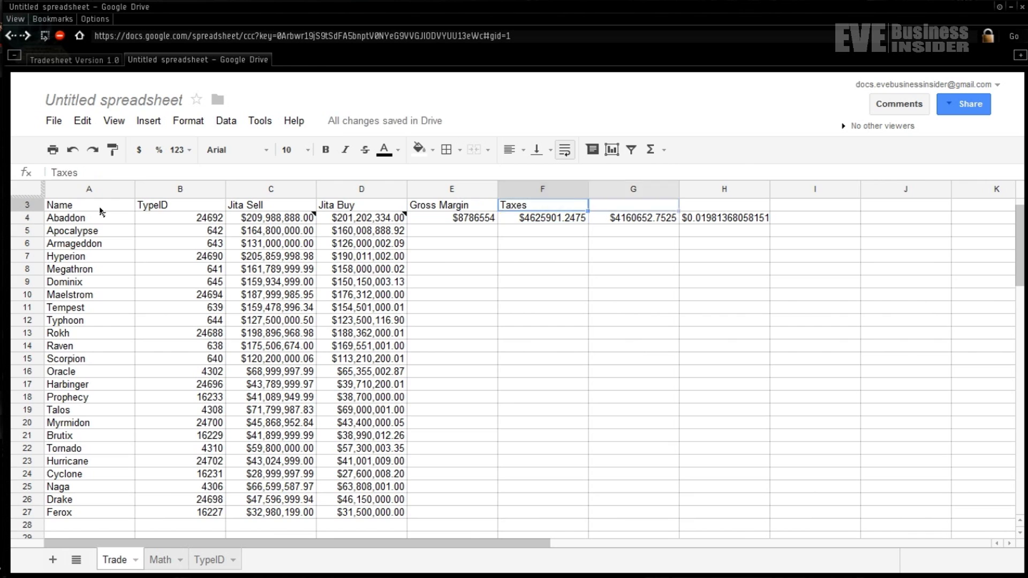
{"action": "key", "text": "Return"}
{"action": "type", "text": "N"}
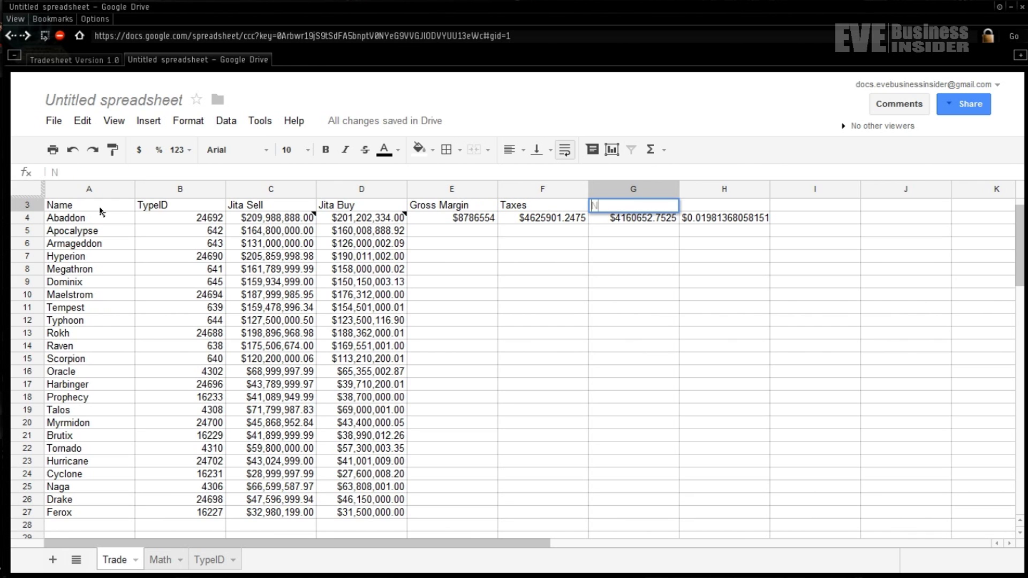
{"action": "type", "text": "et Margin"}
{"action": "key", "text": "Return"}
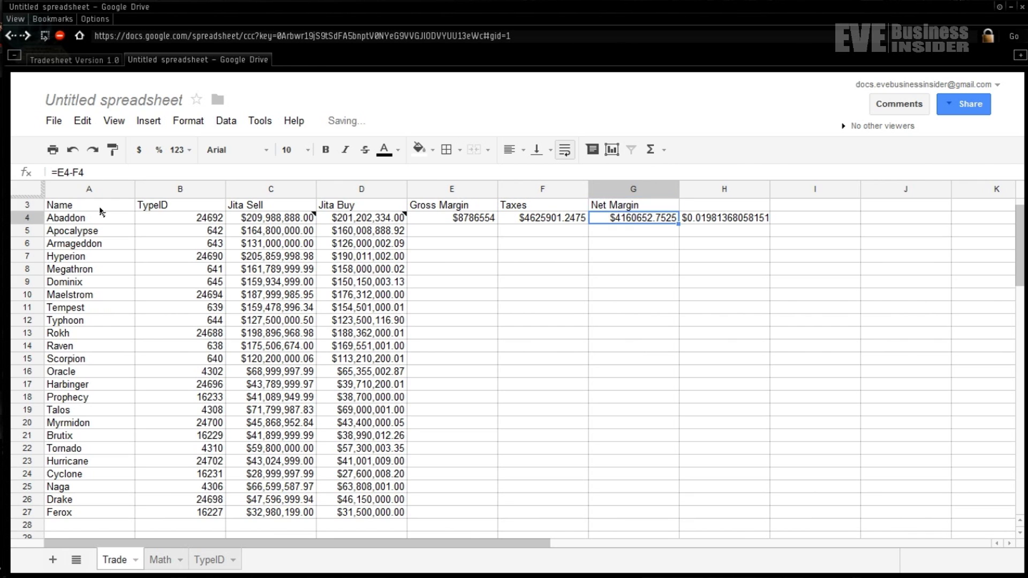
{"action": "key", "text": "Up"}
{"action": "key", "text": "Right"}
{"action": "key", "text": "Return"}
{"action": "type", "text": "Net Perfe"}
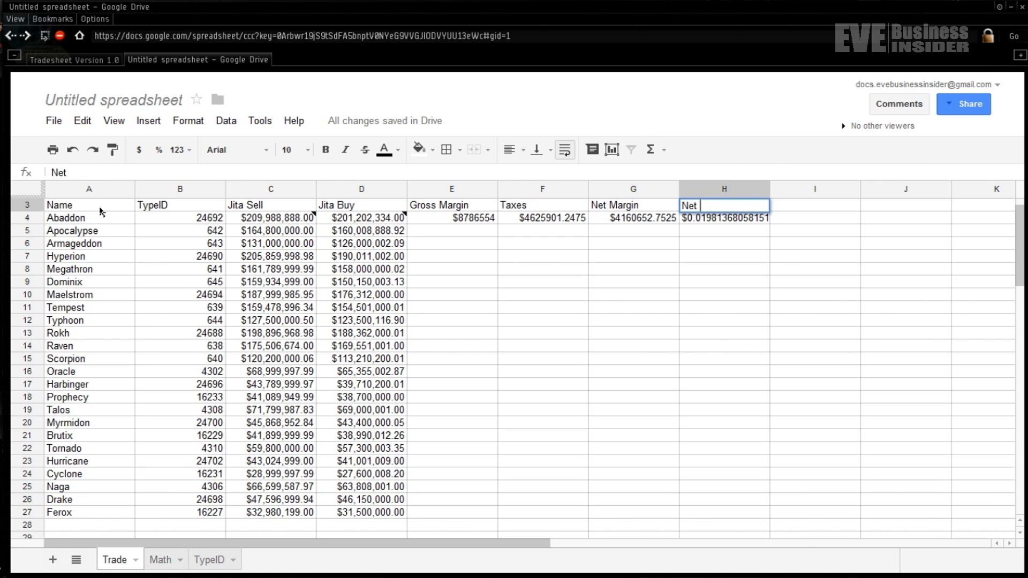
{"action": "key", "text": "BackSpace"}
{"action": "key", "text": "BackSpace"}
{"action": "type", "text": "entage Margin"}
{"action": "key", "text": "Return"}
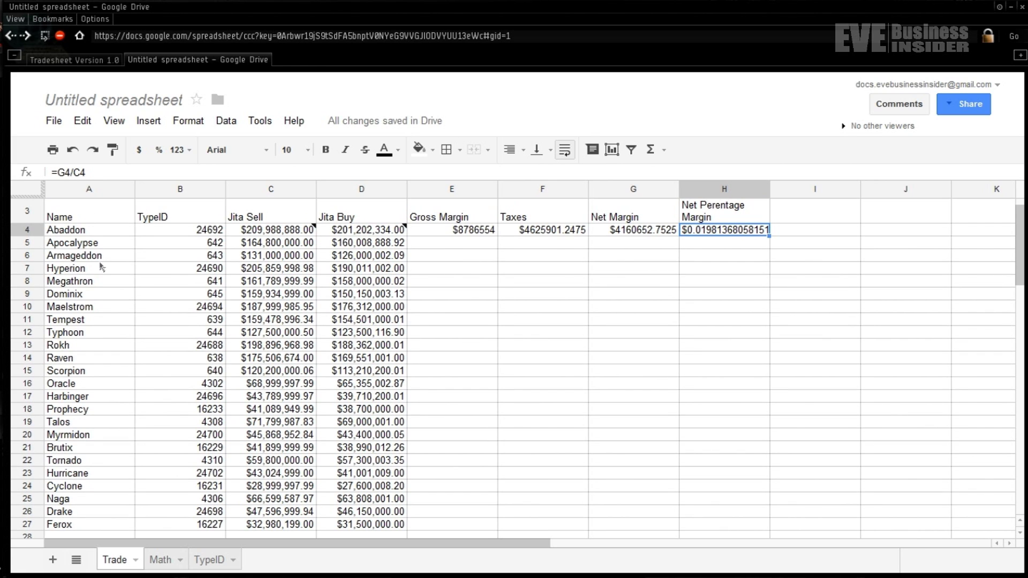
{"action": "left_click", "coordinate": [467, 236]}
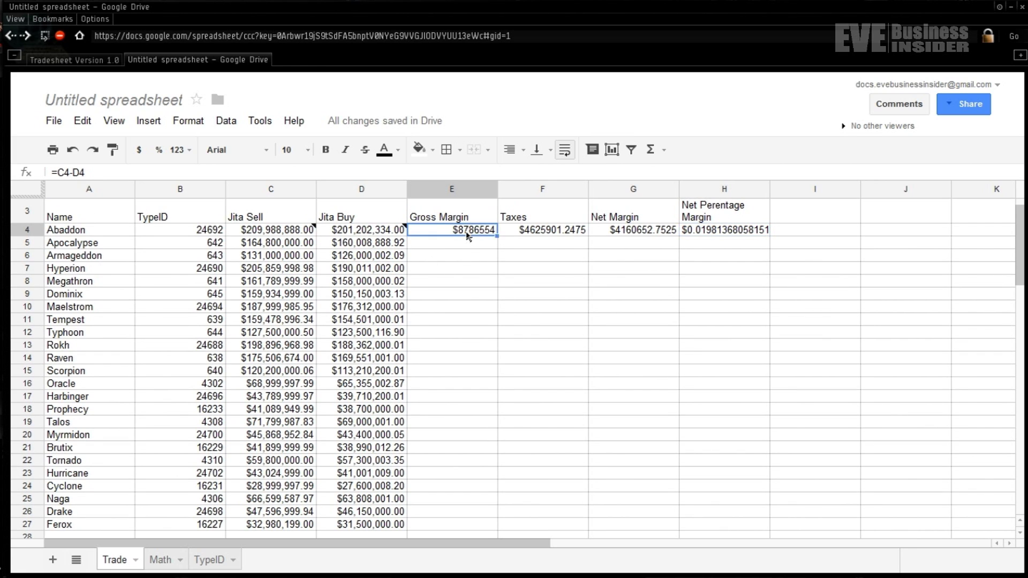
{"action": "double_click", "coordinate": [467, 235]}
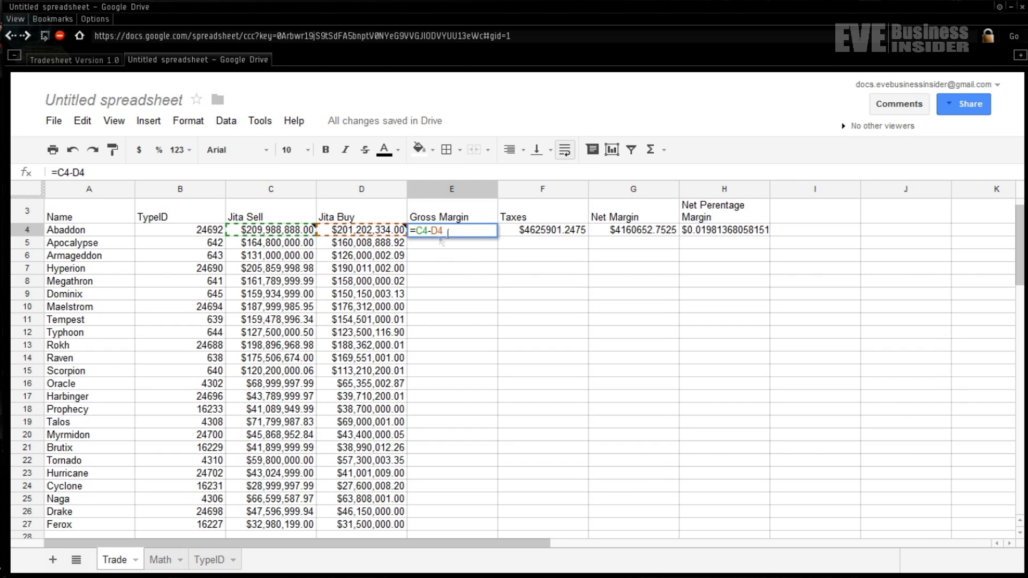
{"action": "key", "text": "Return"}
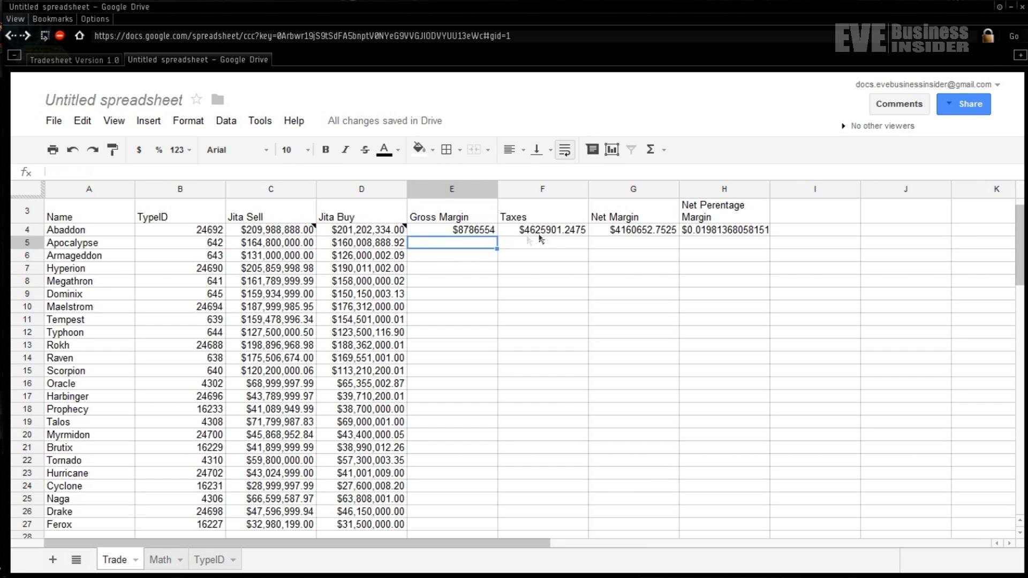
{"action": "left_click", "coordinate": [556, 234]}
{"action": "double_click", "coordinate": [555, 234]}
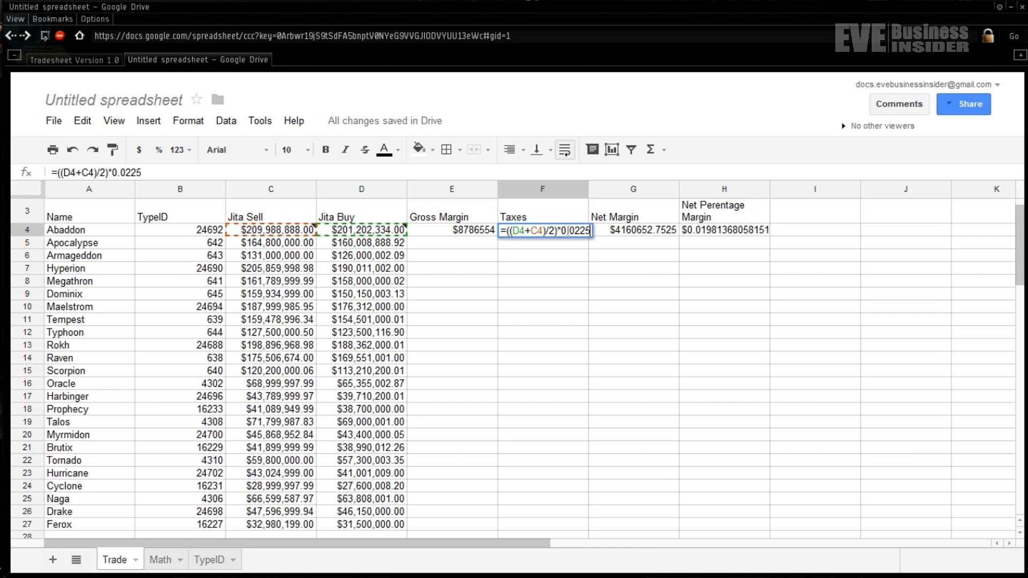
{"action": "left_click_drag", "start_coordinate": [564, 231], "coordinate": [594, 231]}
{"action": "left_click", "coordinate": [578, 236]}
{"action": "key", "text": "Return"}
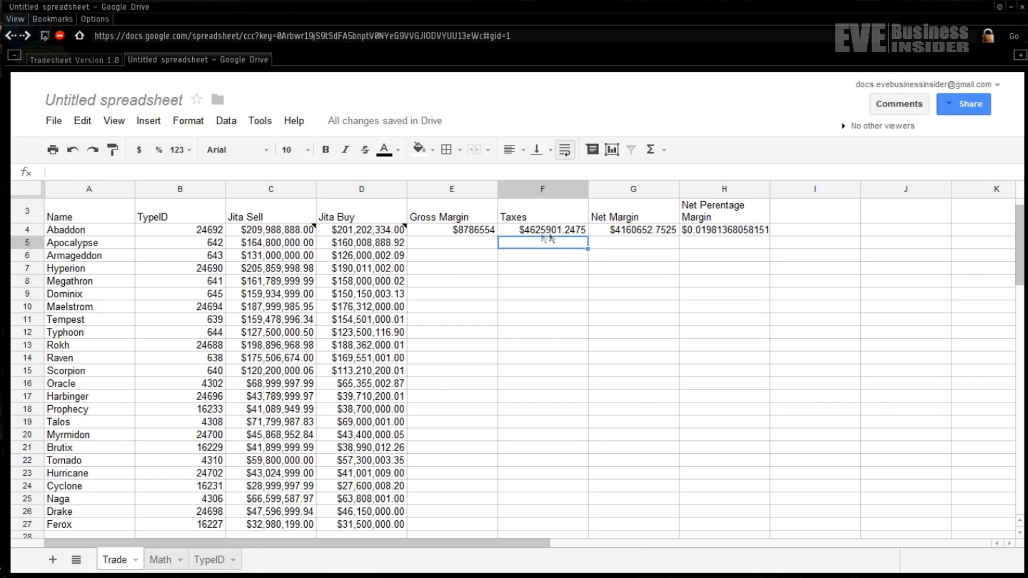
- Format the Gross Margin and Taxes values in E4:F4 as currency
{"action": "left_click_drag", "start_coordinate": [511, 231], "coordinate": [477, 231]}
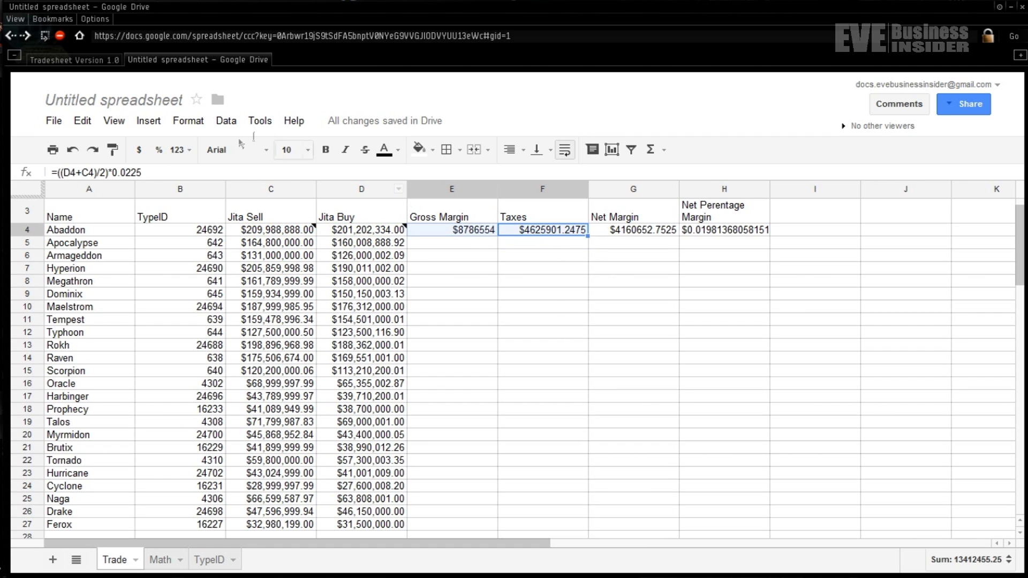
{"action": "left_click", "coordinate": [138, 150]}
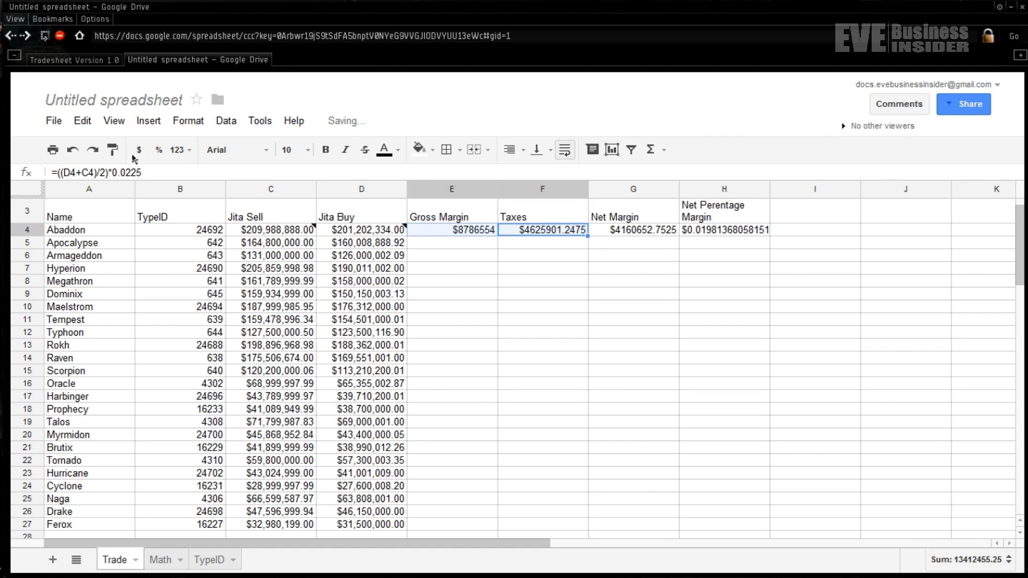
{"action": "left_click", "coordinate": [552, 247]}
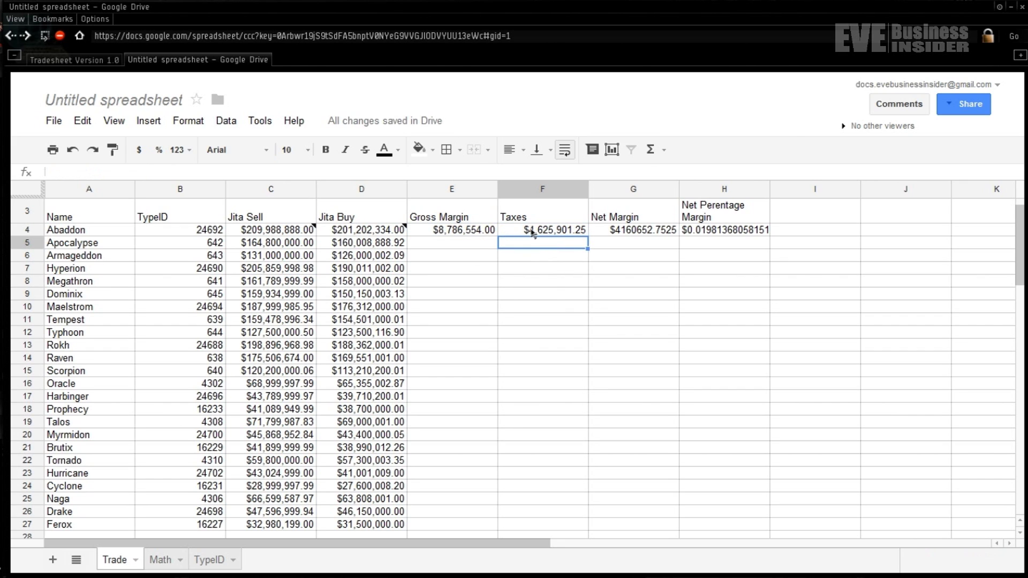
{"action": "left_click", "coordinate": [531, 232]}
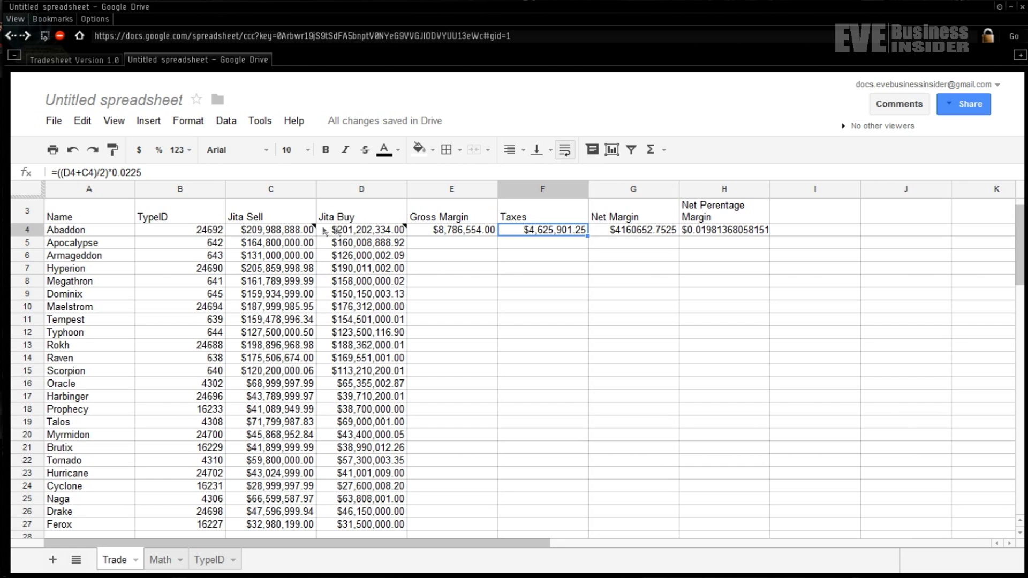
{"action": "left_click", "coordinate": [627, 233]}
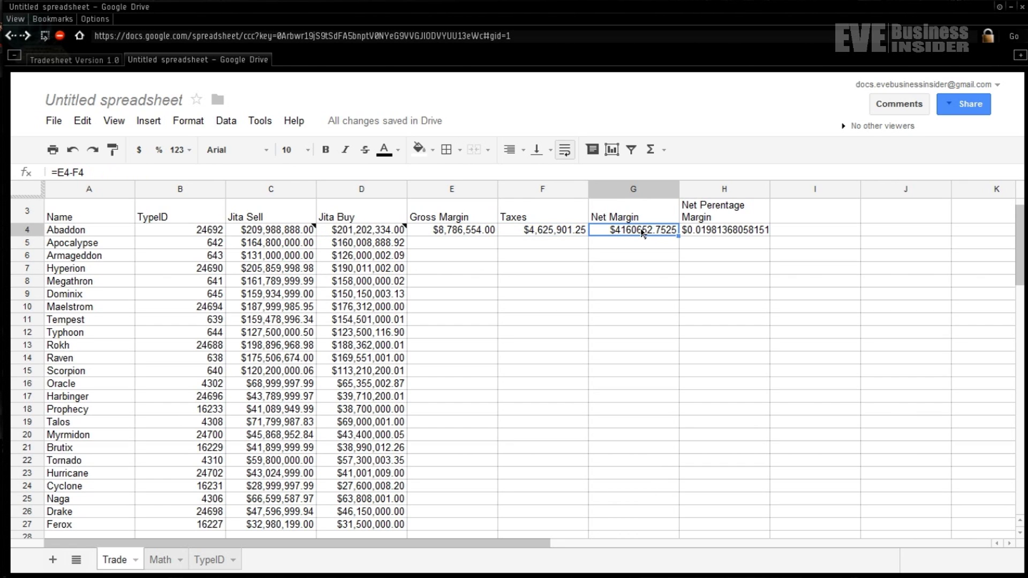
{"action": "double_click", "coordinate": [642, 231]}
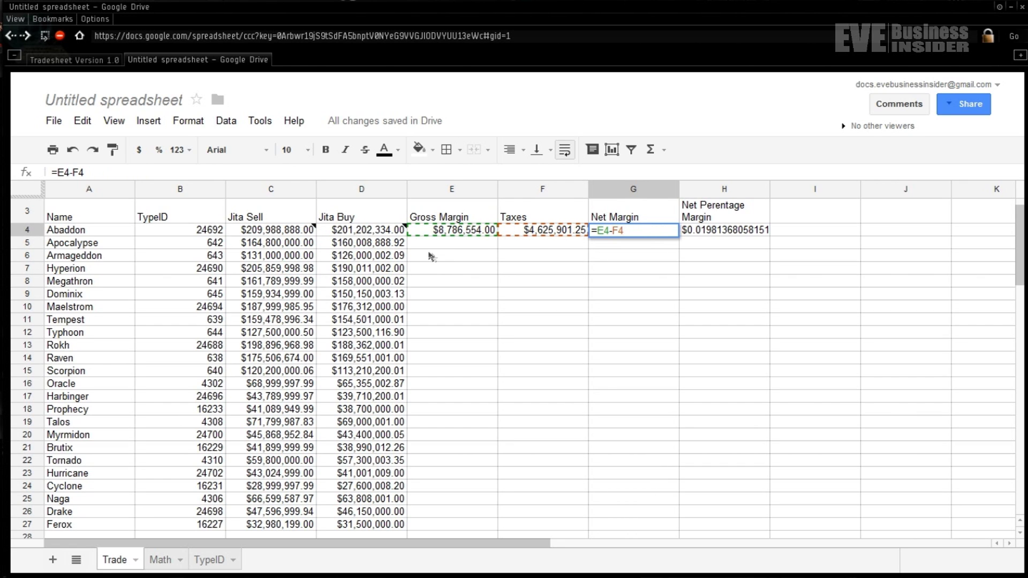
{"action": "key", "text": "Return"}
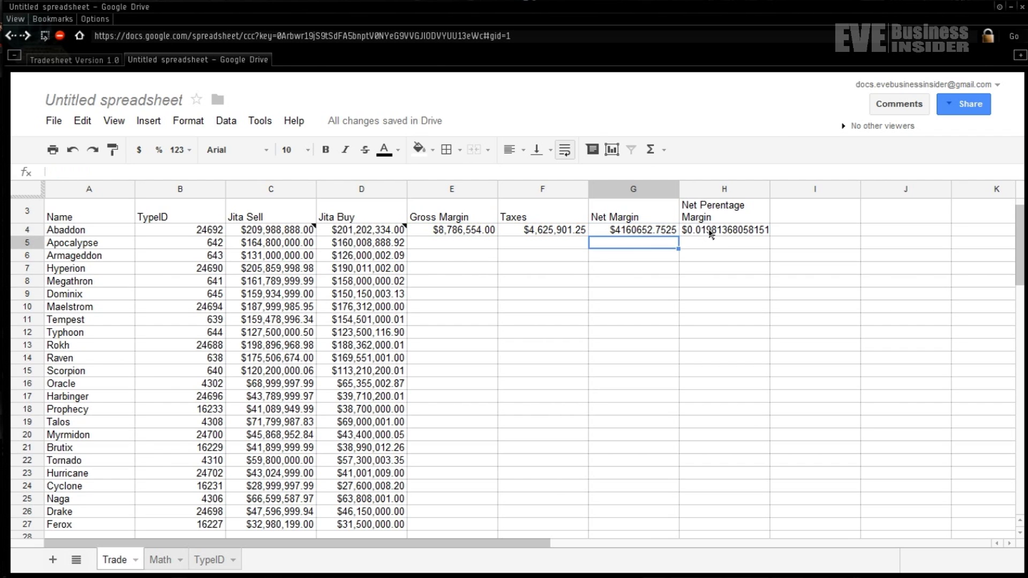
- Set H4 to =G4/C4, format G4 as currency and H4 as a percentage (1.98%)
{"action": "left_click", "coordinate": [709, 236]}
{"action": "type", "text": "=G4/C4"}
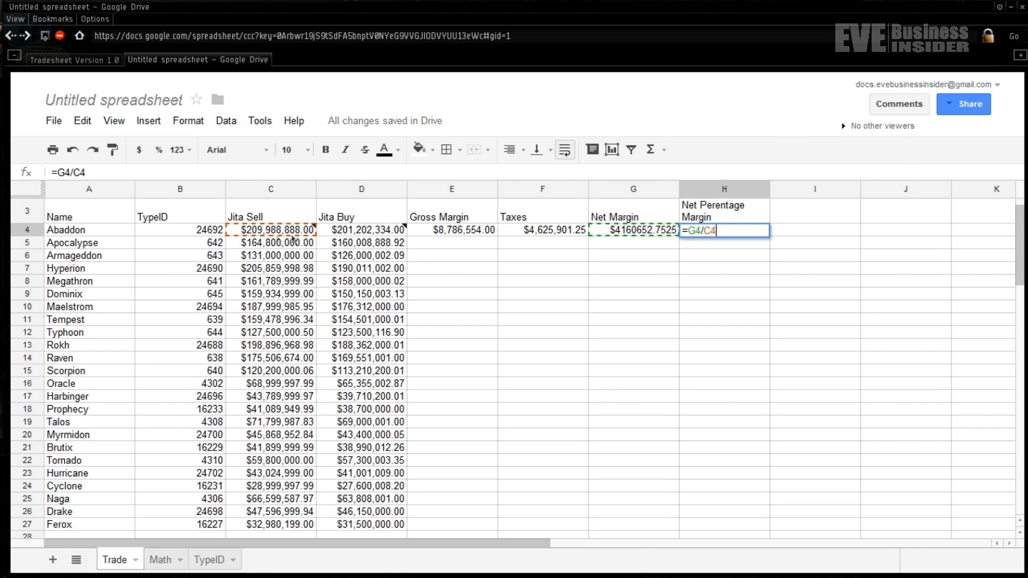
{"action": "key", "text": "Return"}
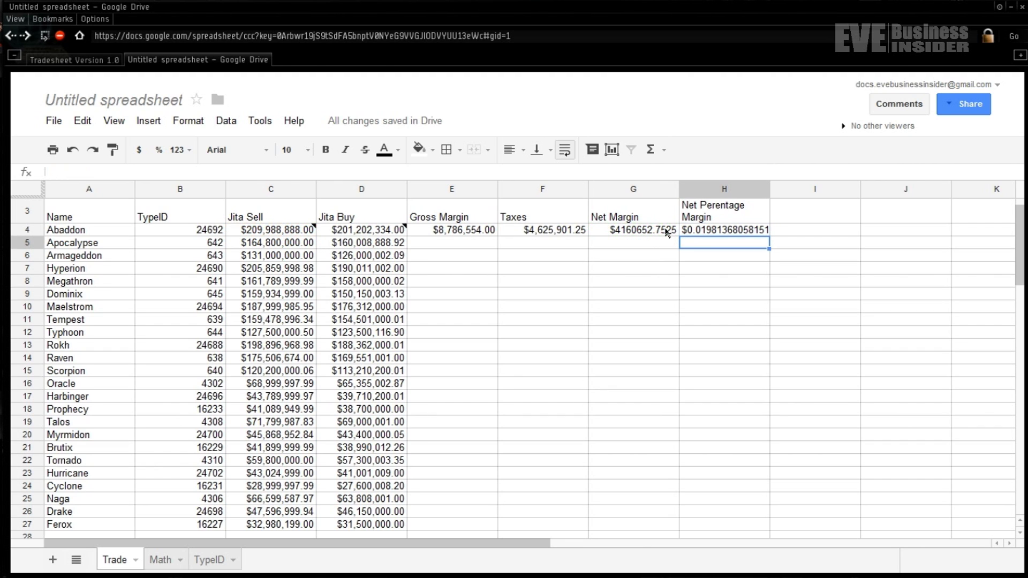
{"action": "left_click", "coordinate": [662, 232]}
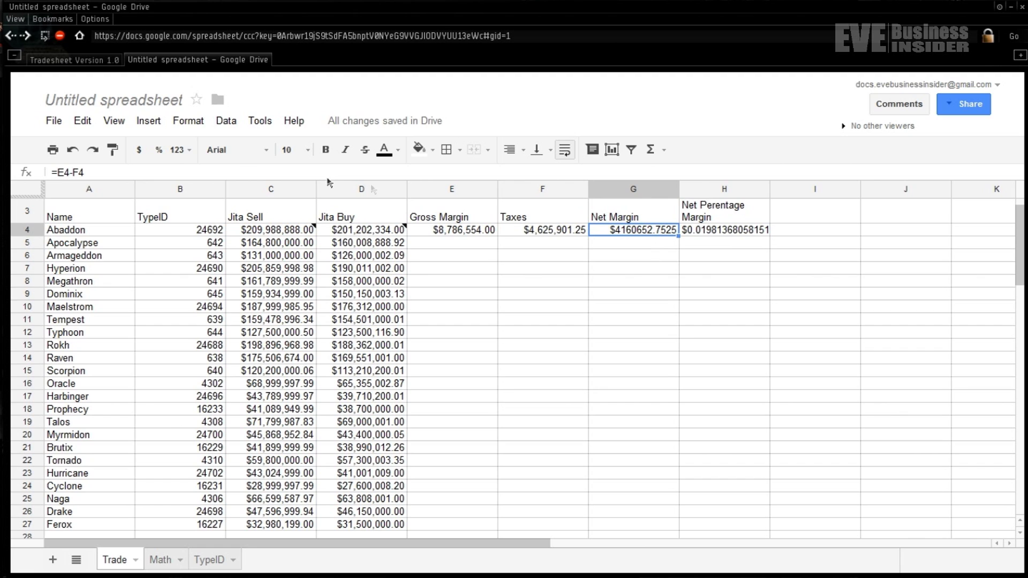
{"action": "left_click", "coordinate": [139, 149]}
{"action": "left_click", "coordinate": [714, 232]}
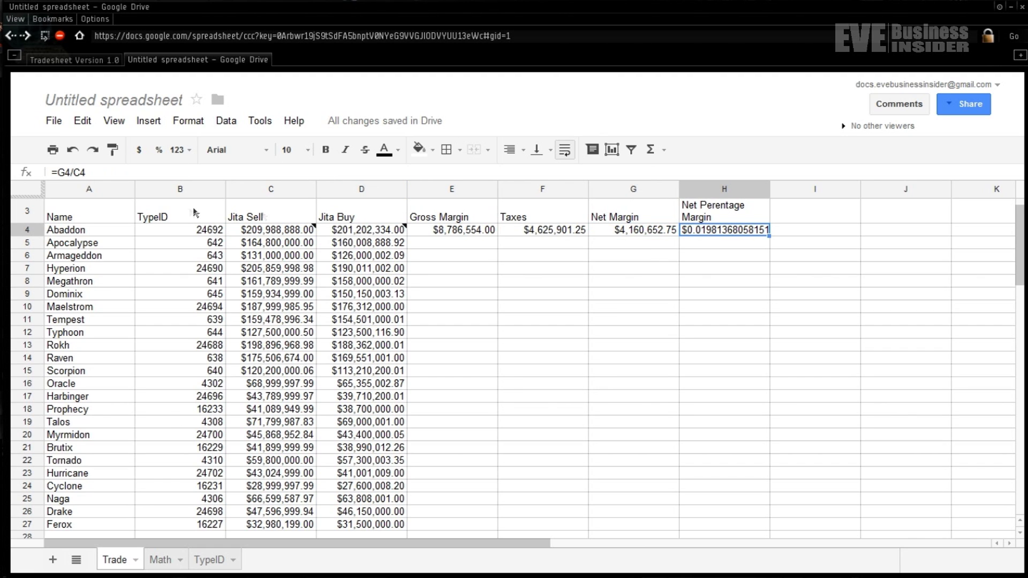
{"action": "left_click", "coordinate": [159, 152]}
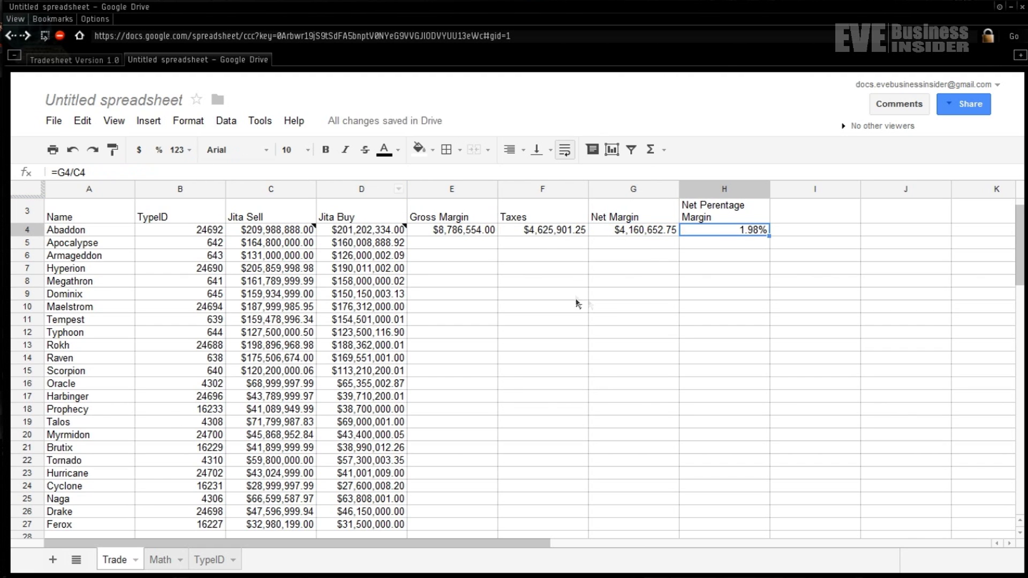
{"action": "left_click", "coordinate": [492, 247]}
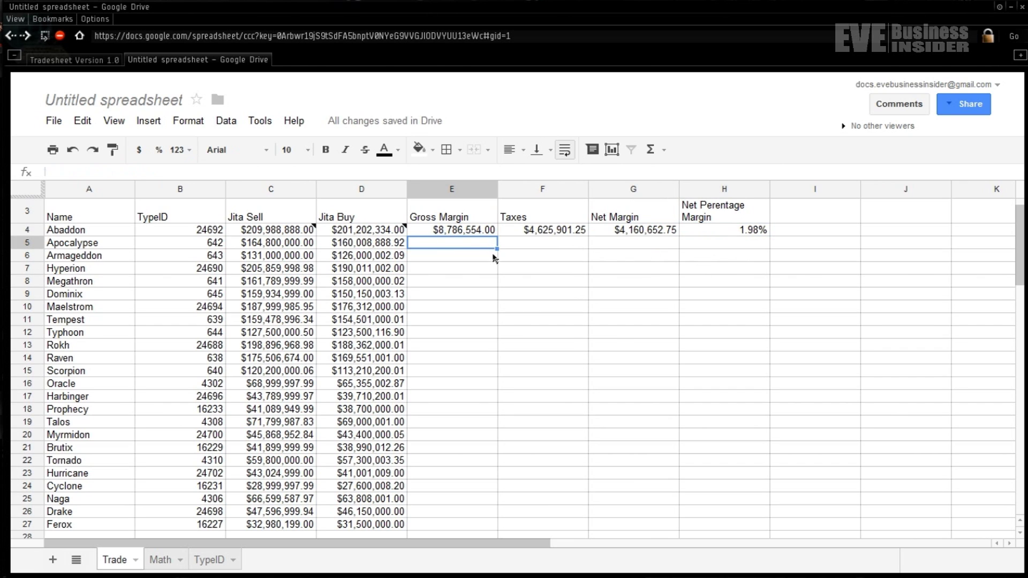
- Fill the Gross Margin and Taxes formulas from E4 and F4 down to row 27
{"action": "left_click", "coordinate": [486, 234]}
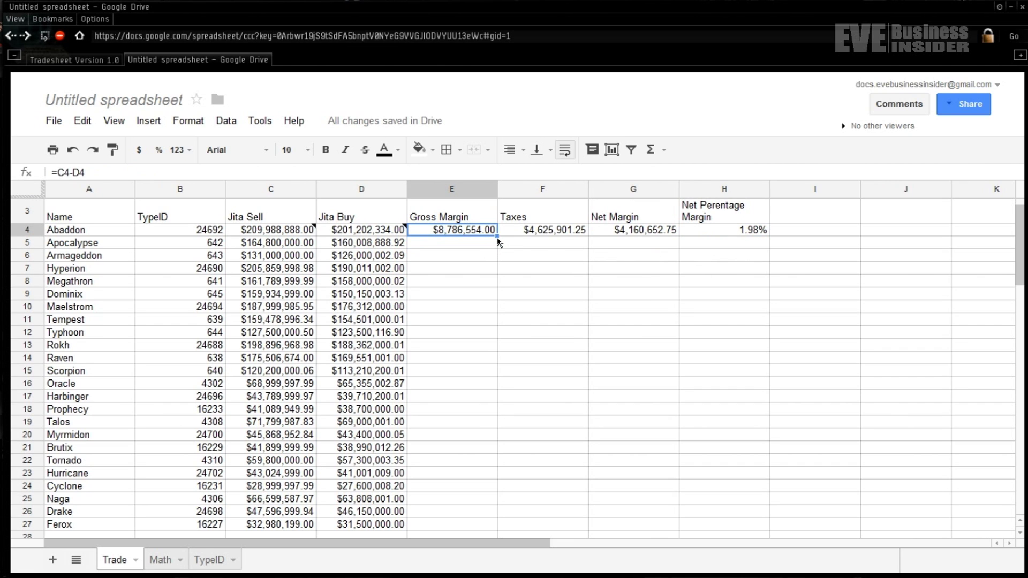
{"action": "left_click_drag", "start_coordinate": [501, 278], "coordinate": [474, 490]}
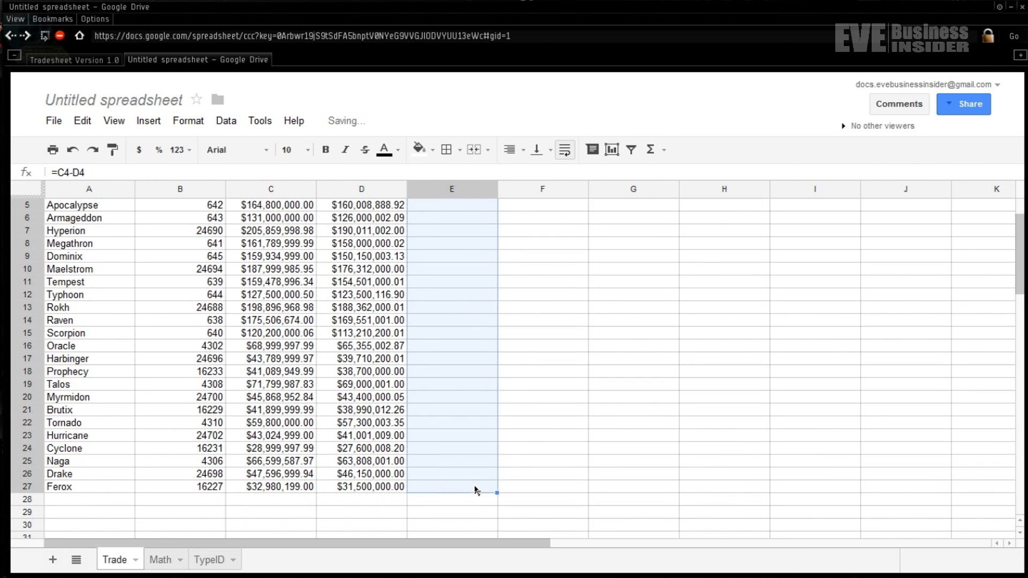
{"action": "scroll", "coordinate": [553, 410], "scroll_direction": "up", "scroll_amount": 2}
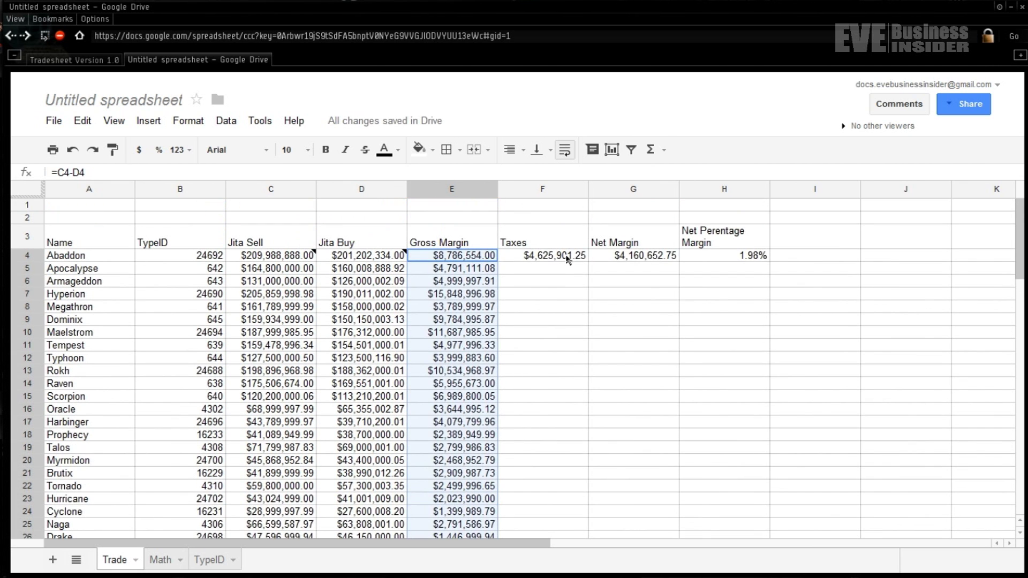
{"action": "left_click", "coordinate": [567, 259]}
{"action": "left_click_drag", "start_coordinate": [587, 264], "coordinate": [569, 465]}
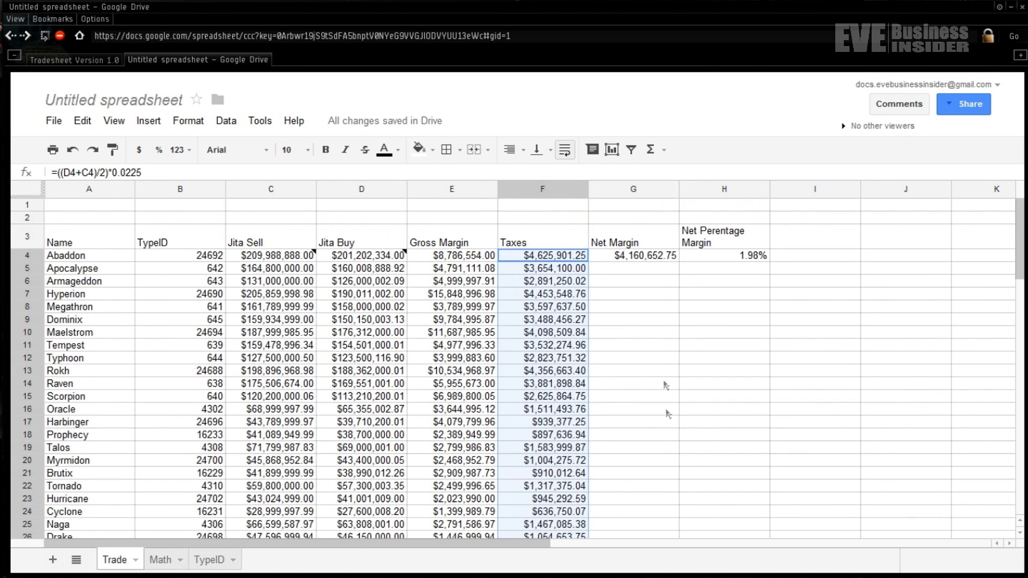
- Fill the Net Margin and Net Percentage Margin formulas from G4 and H4 down to row 27
{"action": "left_click", "coordinate": [663, 262]}
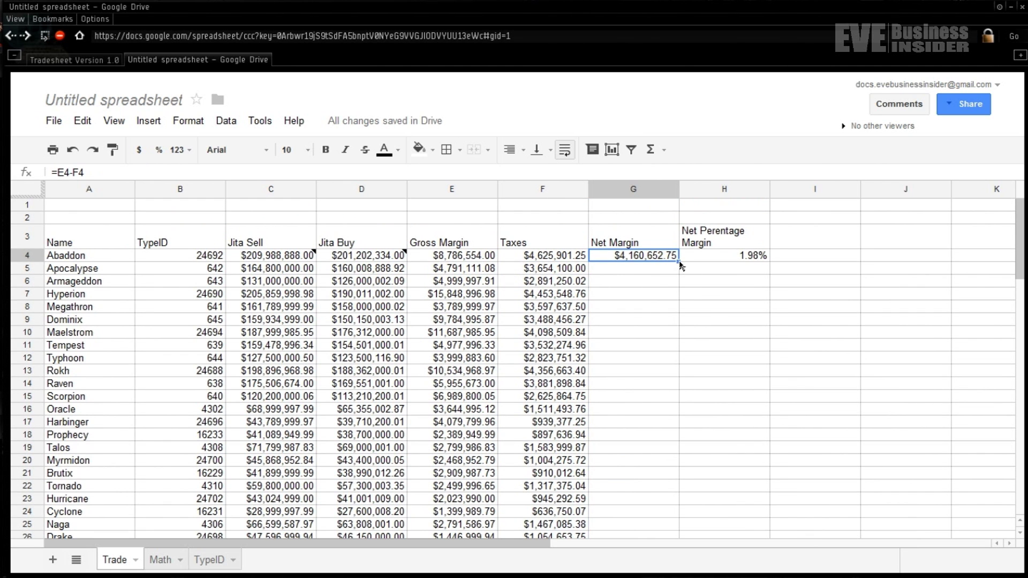
{"action": "left_click_drag", "start_coordinate": [679, 263], "coordinate": [664, 493]}
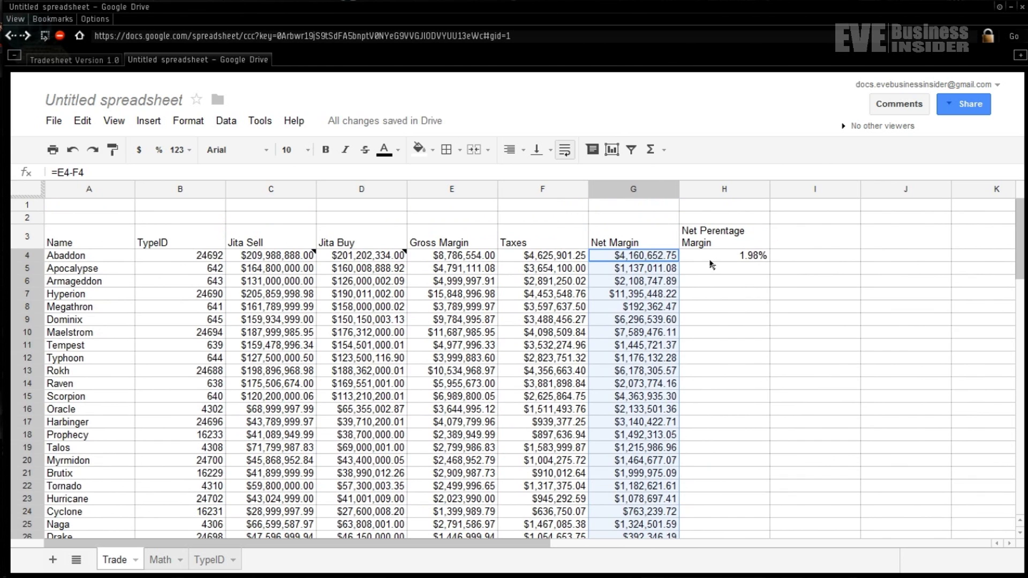
{"action": "left_click", "coordinate": [713, 260]}
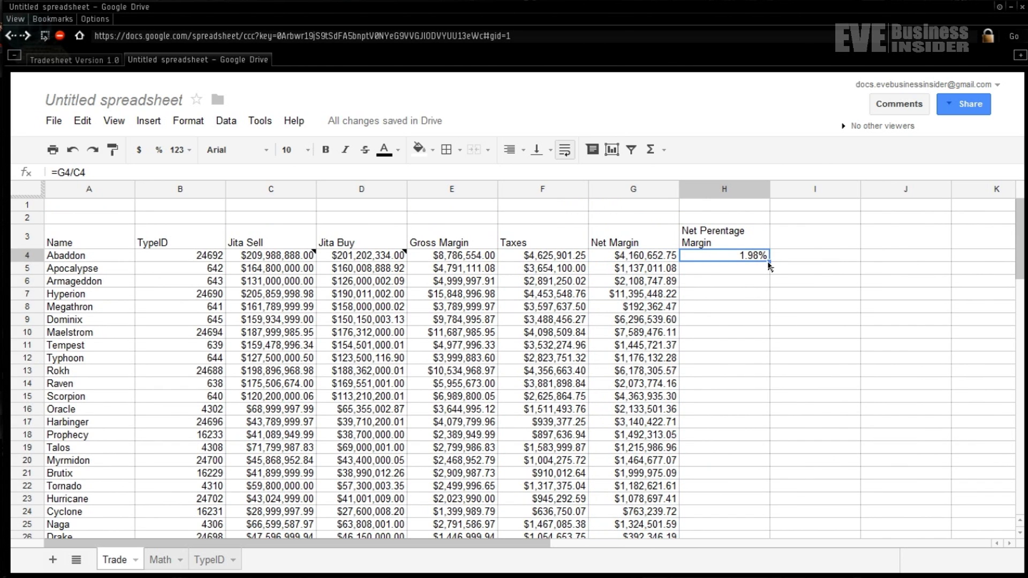
{"action": "left_click_drag", "start_coordinate": [770, 266], "coordinate": [749, 533]}
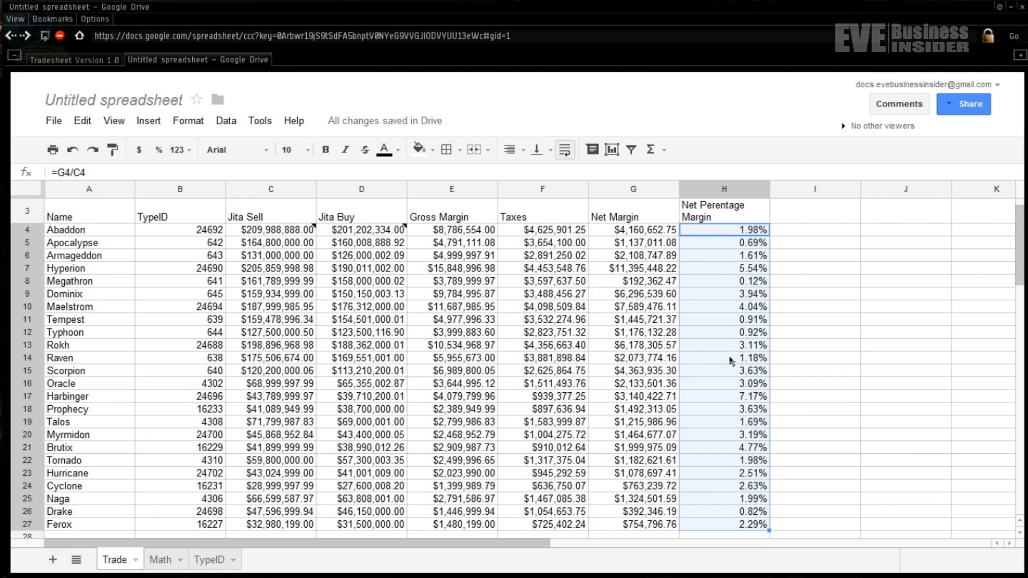
{"action": "scroll", "coordinate": [732, 361], "scroll_direction": "down", "scroll_amount": 15}
{"action": "scroll", "coordinate": [731, 361], "scroll_direction": "up", "scroll_amount": 15}
{"action": "left_click", "coordinate": [728, 295]}
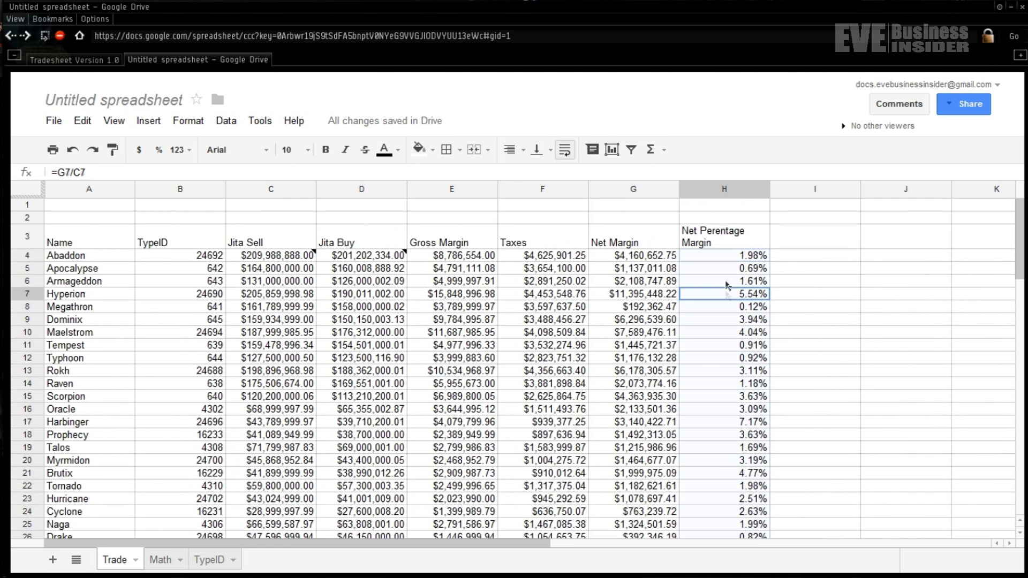
{"action": "left_click", "coordinate": [729, 256]}
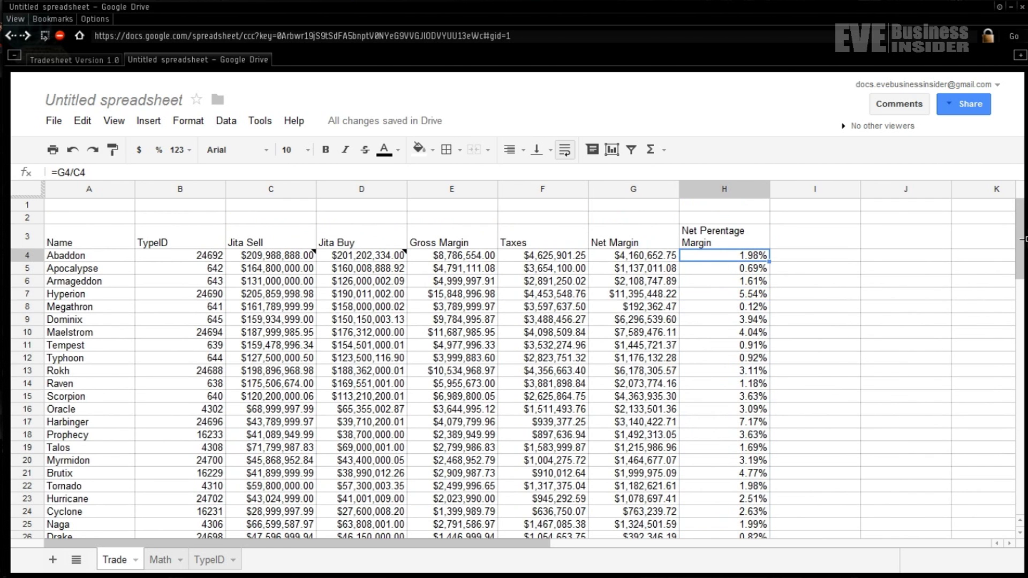
{"action": "left_click_drag", "start_coordinate": [1020, 248], "coordinate": [1020, 262]}
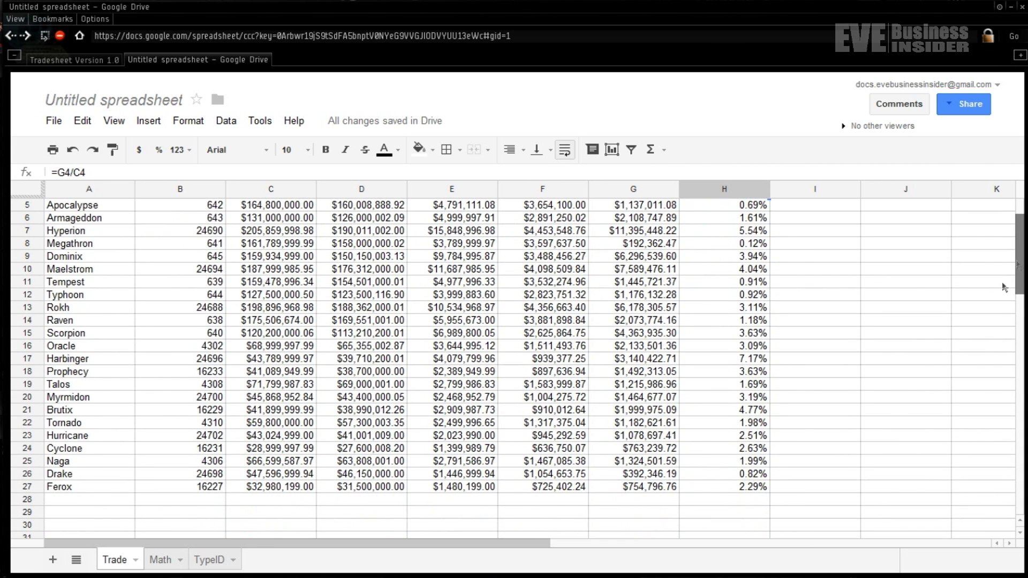
{"action": "left_click", "coordinate": [745, 488]}
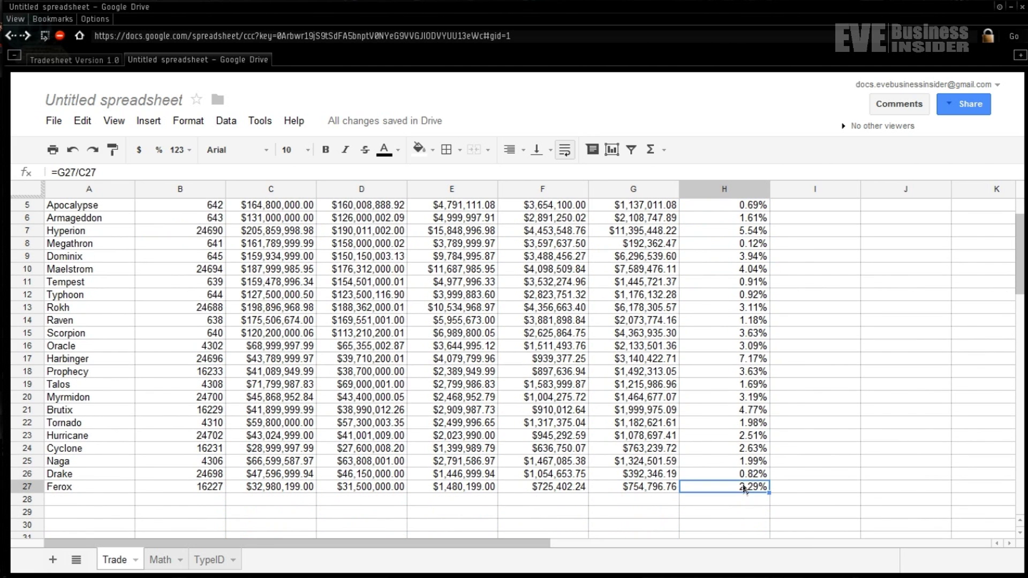
{"action": "left_click_drag", "start_coordinate": [744, 489], "coordinate": [730, 262]}
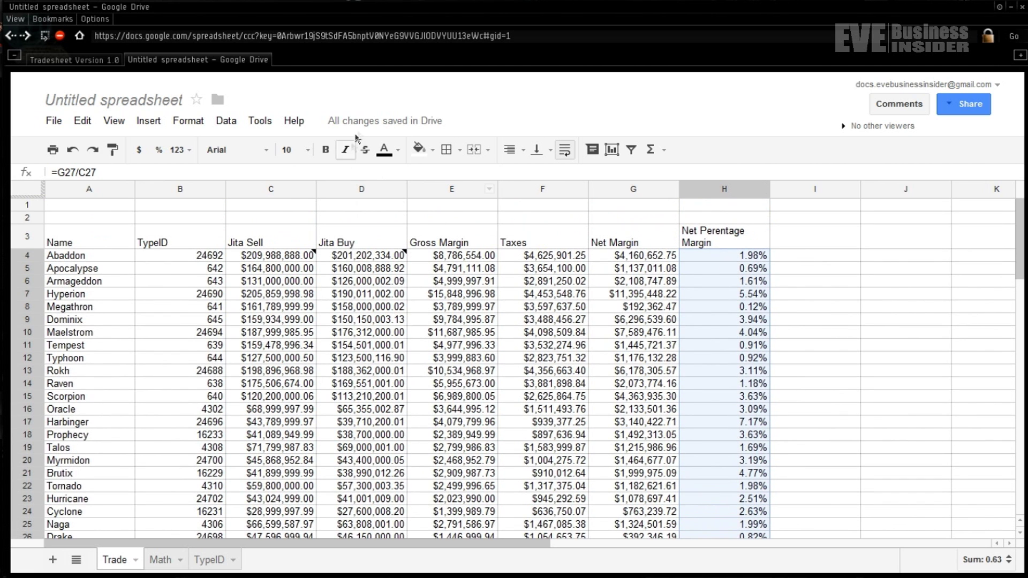
- Add a conditional format rule on H4:H27 giving values less than 0 a light red background
{"action": "left_click", "coordinate": [215, 125]}
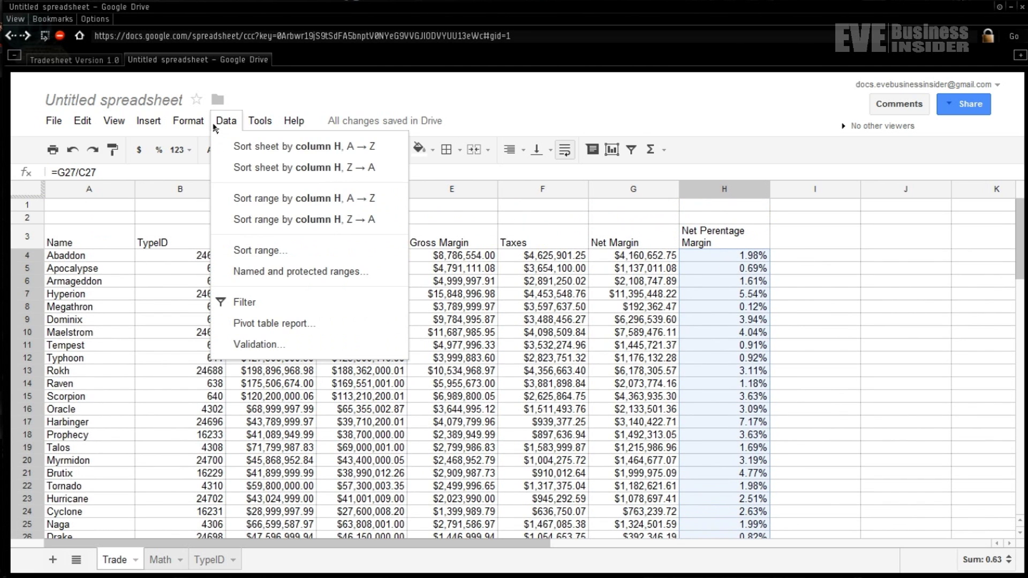
{"action": "mouse_move", "coordinate": [190, 128]}
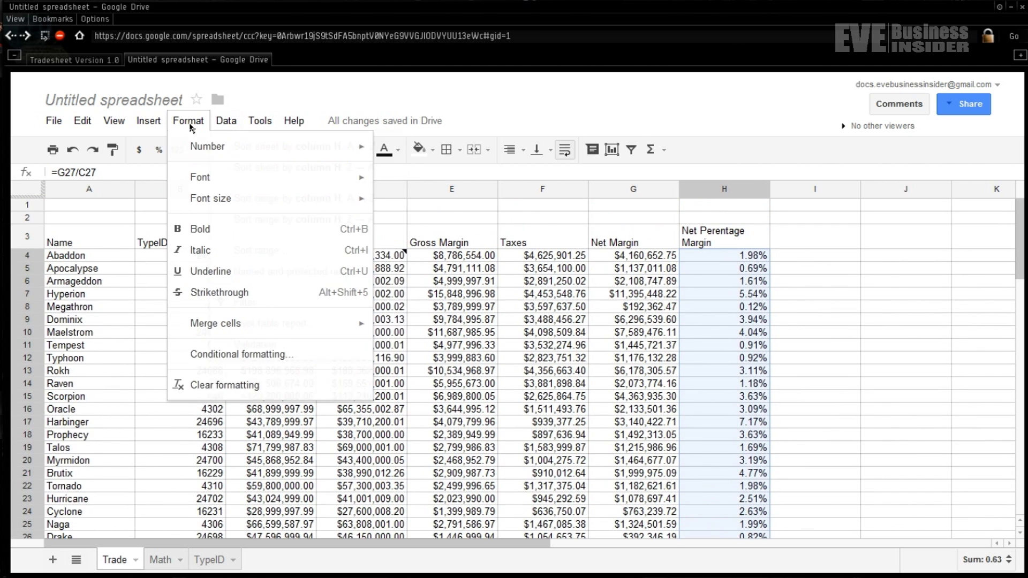
{"action": "left_click", "coordinate": [271, 355]}
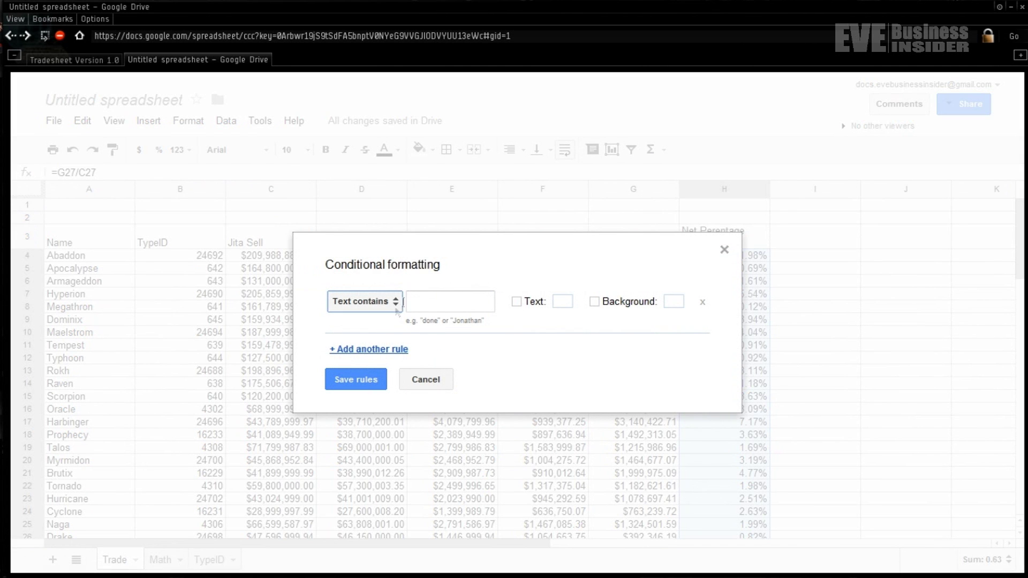
{"action": "left_click", "coordinate": [397, 303]}
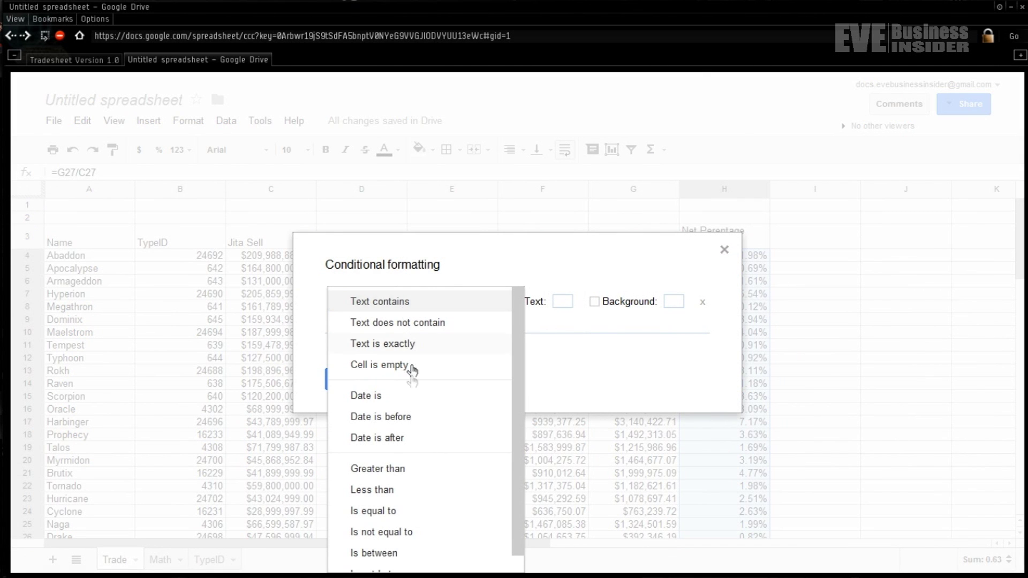
{"action": "left_click", "coordinate": [409, 490]}
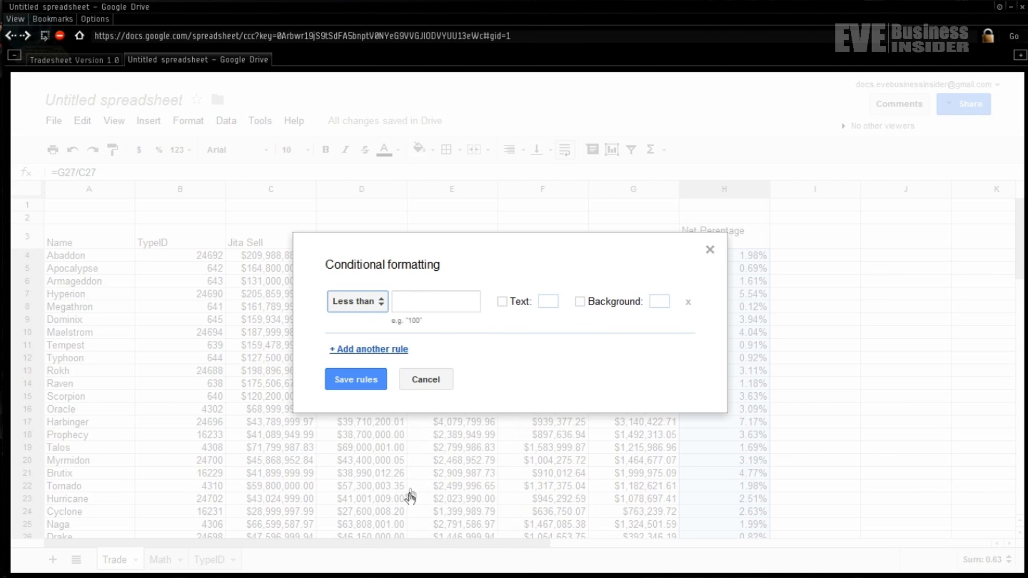
{"action": "left_click", "coordinate": [436, 298]}
{"action": "type", "text": "0"}
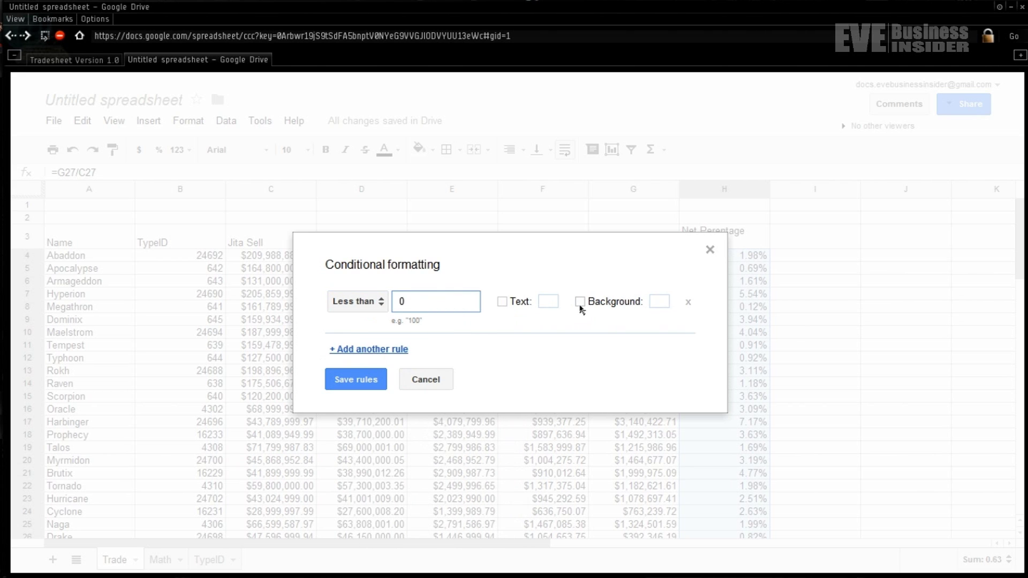
{"action": "left_click", "coordinate": [580, 303]}
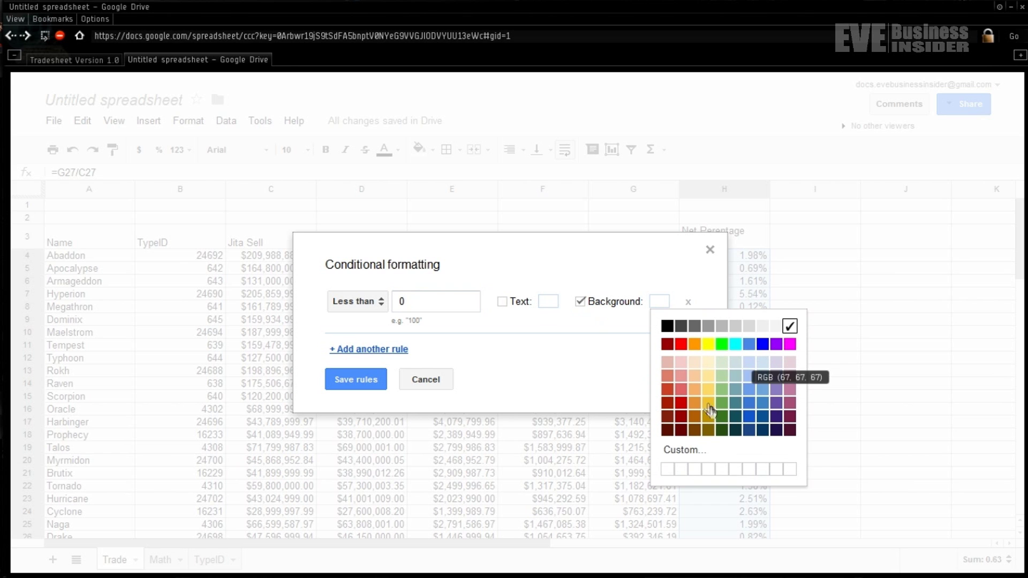
{"action": "left_click", "coordinate": [681, 364]}
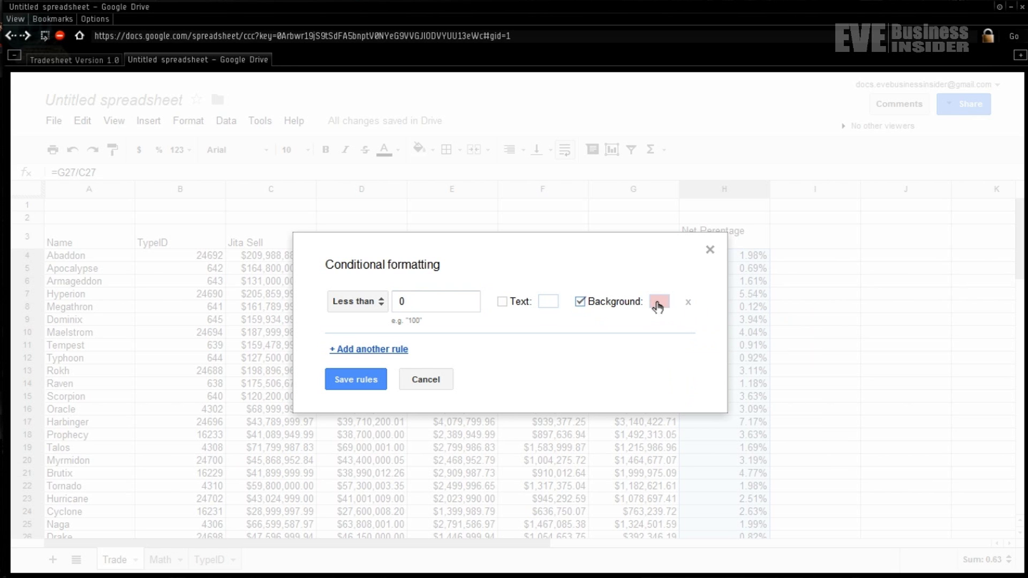
{"action": "left_click", "coordinate": [354, 385]}
{"action": "left_click", "coordinate": [800, 370]}
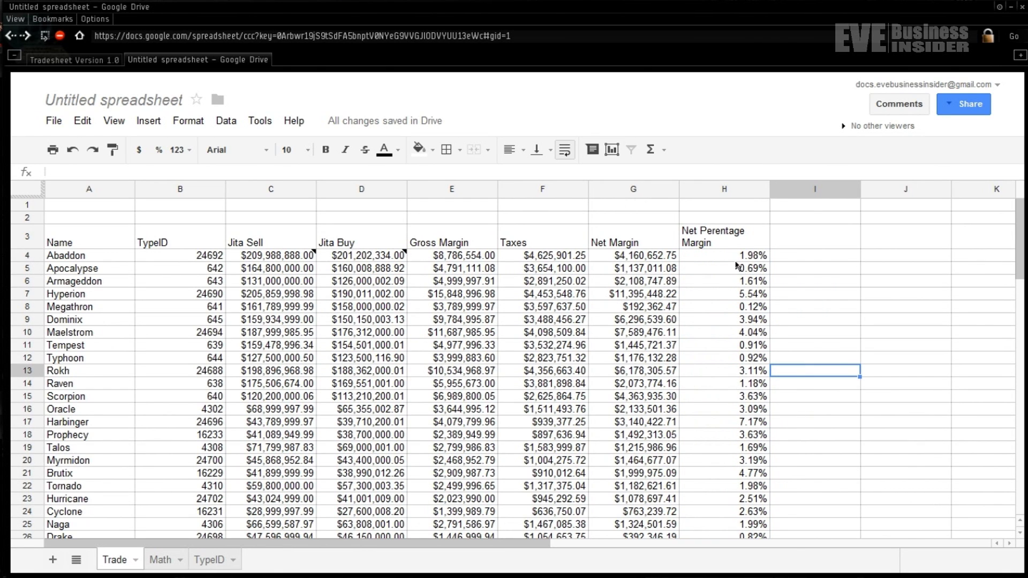
- Add a second rule on H4:H27 shading values greater than 0.05 light green
{"action": "left_click_drag", "start_coordinate": [729, 259], "coordinate": [730, 500]}
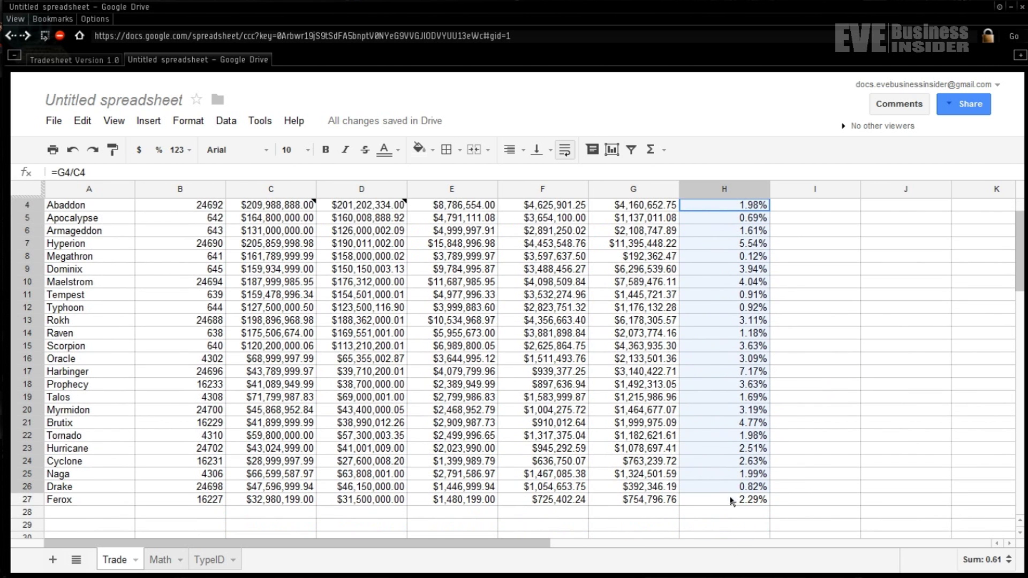
{"action": "left_click", "coordinate": [193, 125]}
{"action": "left_click", "coordinate": [271, 361]}
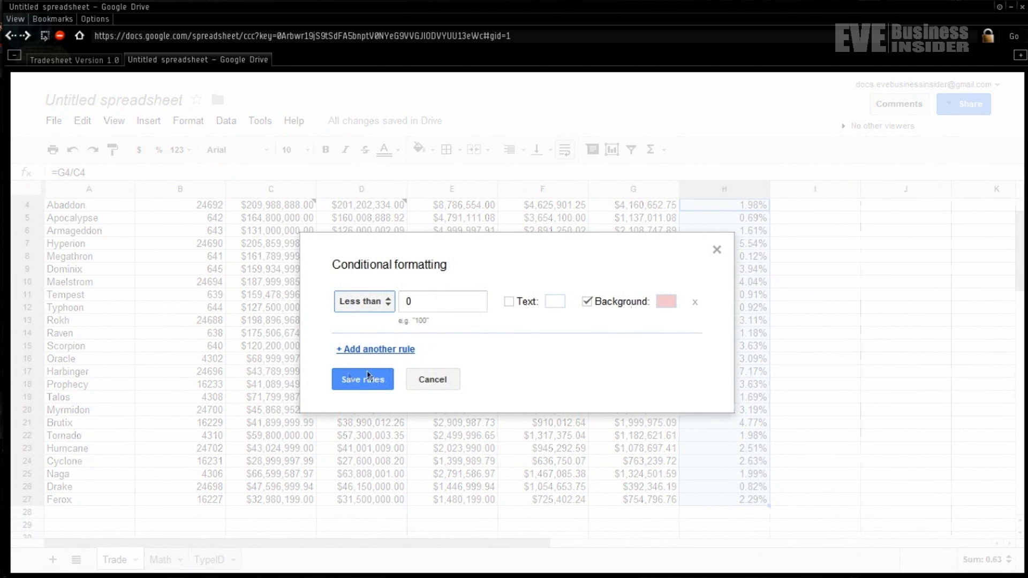
{"action": "left_click", "coordinate": [395, 352]}
{"action": "left_click", "coordinate": [399, 351]}
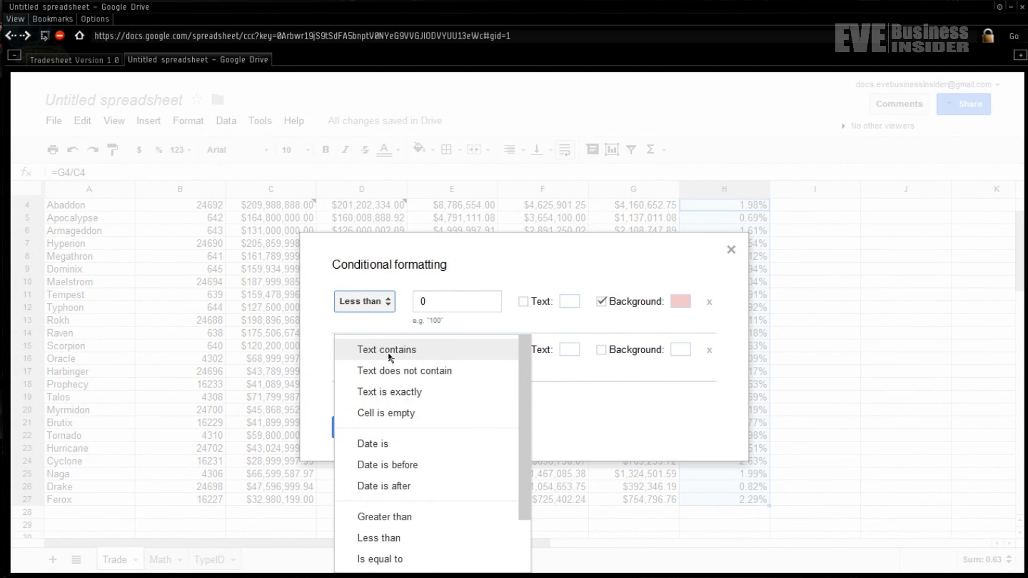
{"action": "left_click", "coordinate": [401, 517]}
{"action": "left_click", "coordinate": [444, 348]}
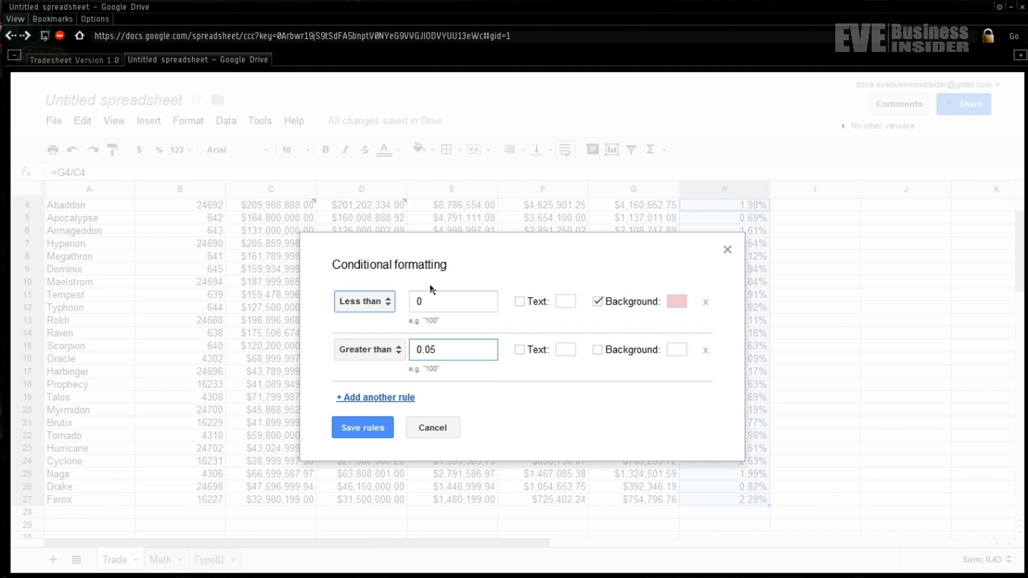
{"action": "left_click", "coordinate": [597, 350]}
{"action": "left_click", "coordinate": [675, 351]}
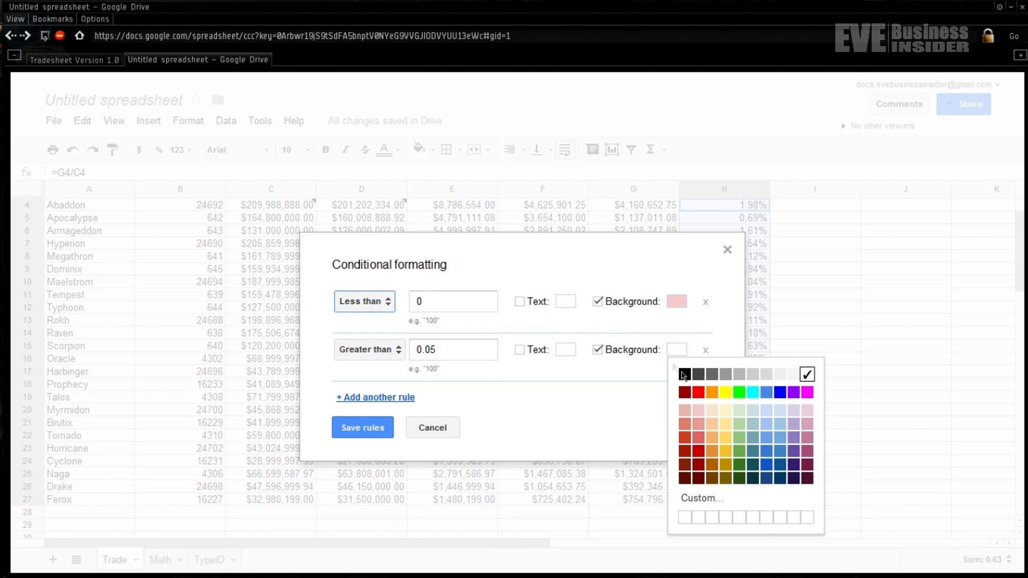
{"action": "left_click", "coordinate": [739, 411]}
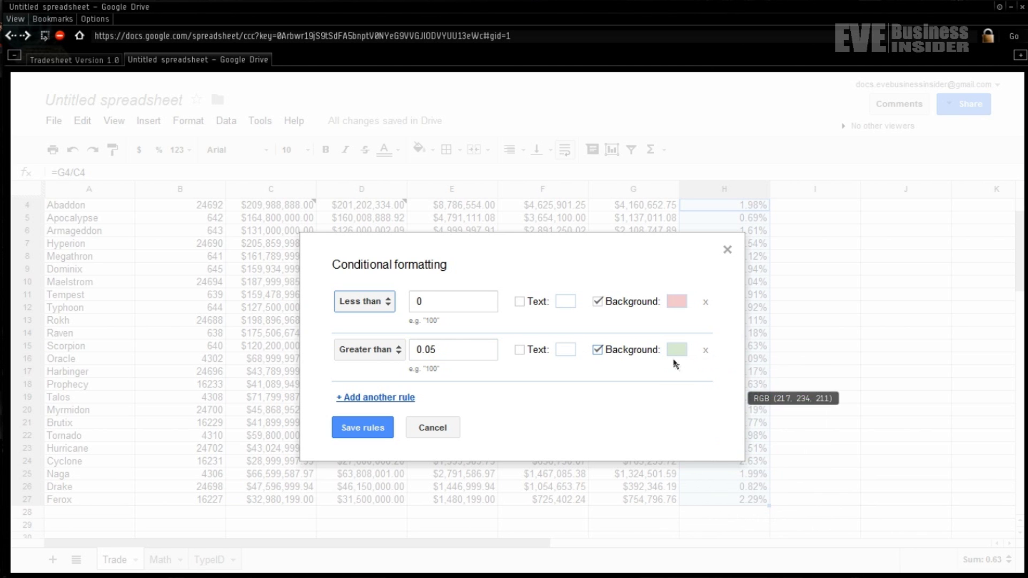
{"action": "left_click", "coordinate": [371, 431]}
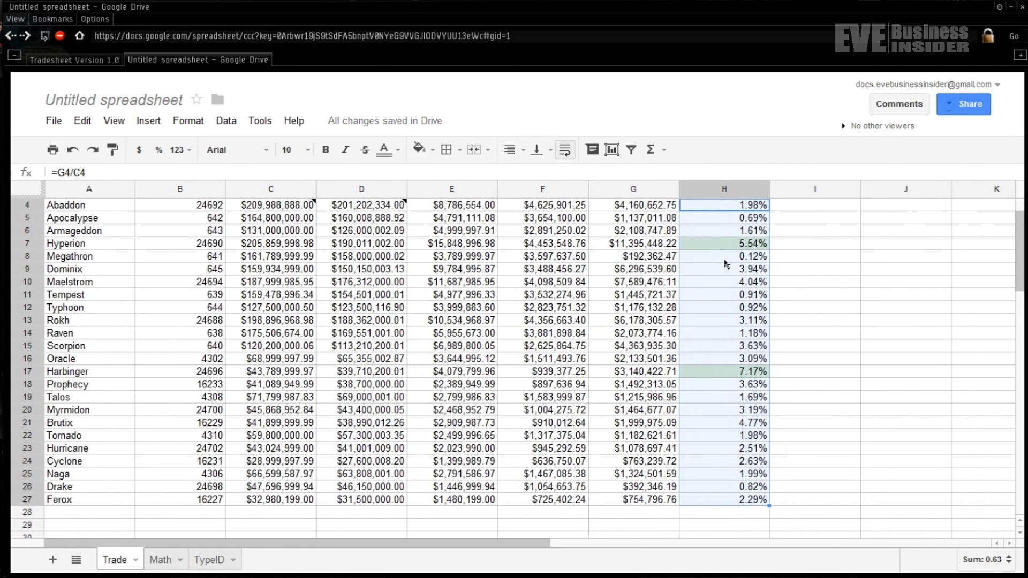
{"action": "left_click", "coordinate": [795, 274]}
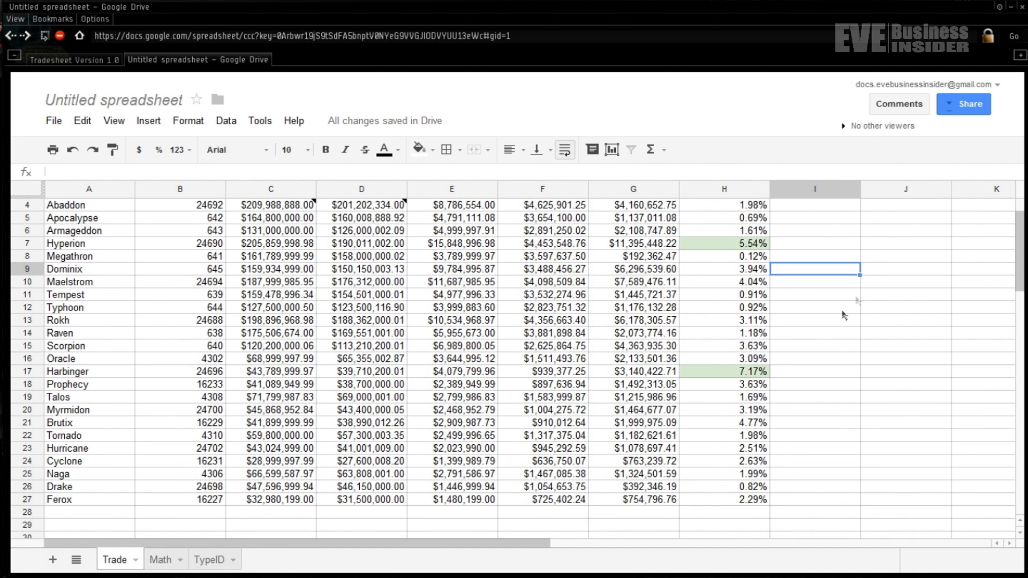
- Fill Abaddon's row A4:H4 with very light gray
{"action": "scroll", "coordinate": [1010, 252], "scroll_direction": "up", "scroll_amount": 1}
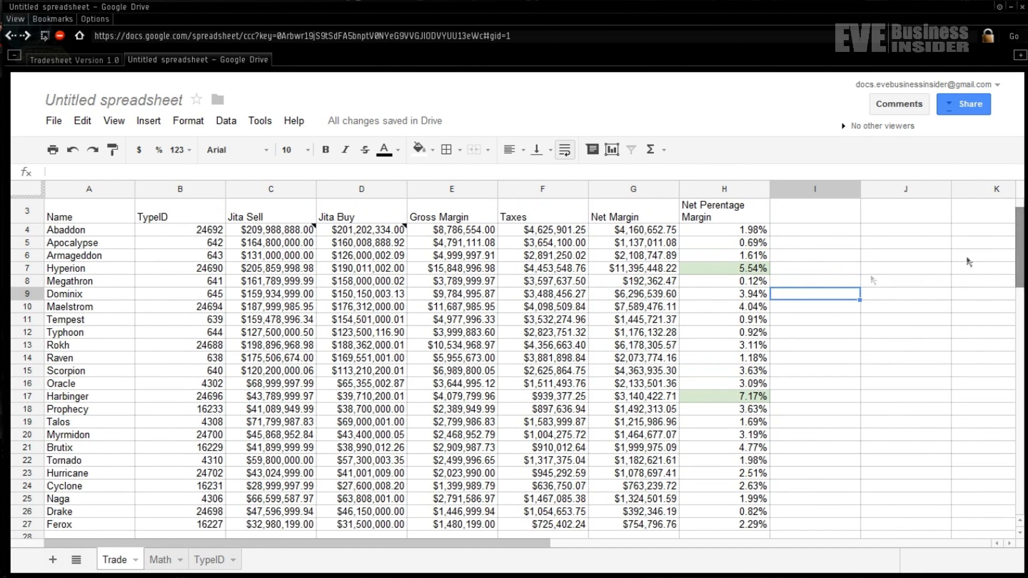
{"action": "left_click", "coordinate": [786, 257]}
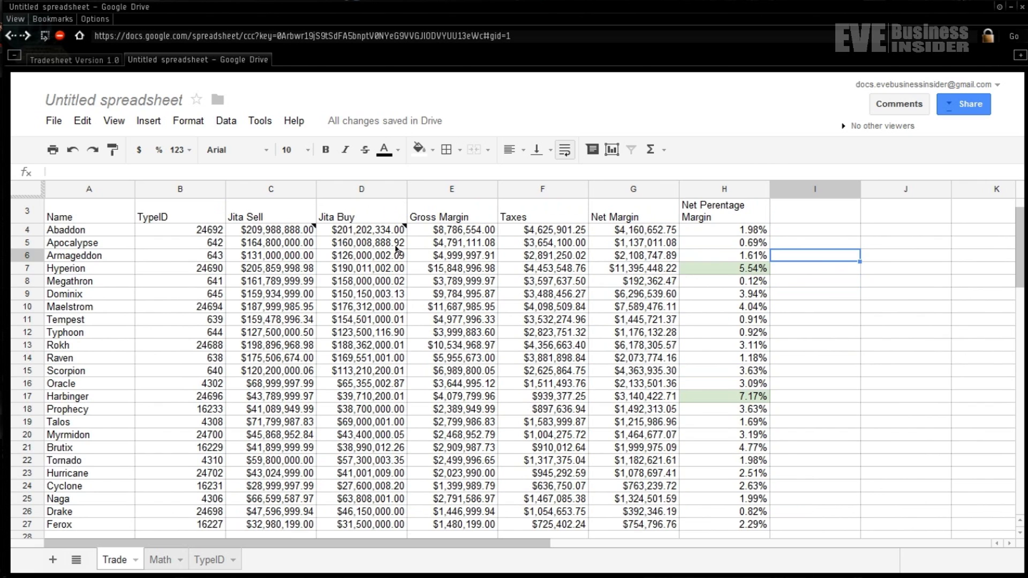
{"action": "left_click_drag", "start_coordinate": [120, 235], "coordinate": [758, 231]}
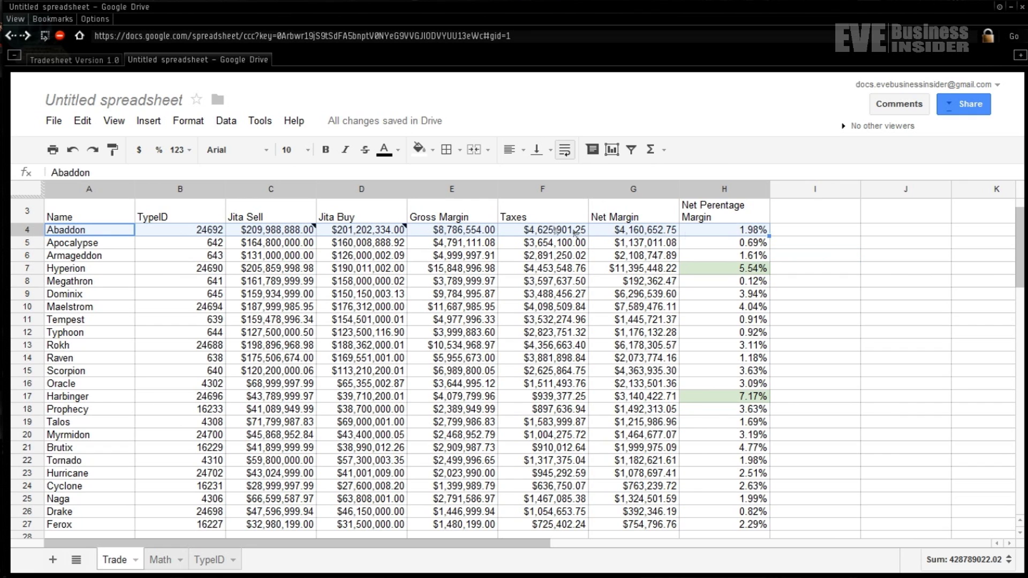
{"action": "left_click", "coordinate": [434, 151]}
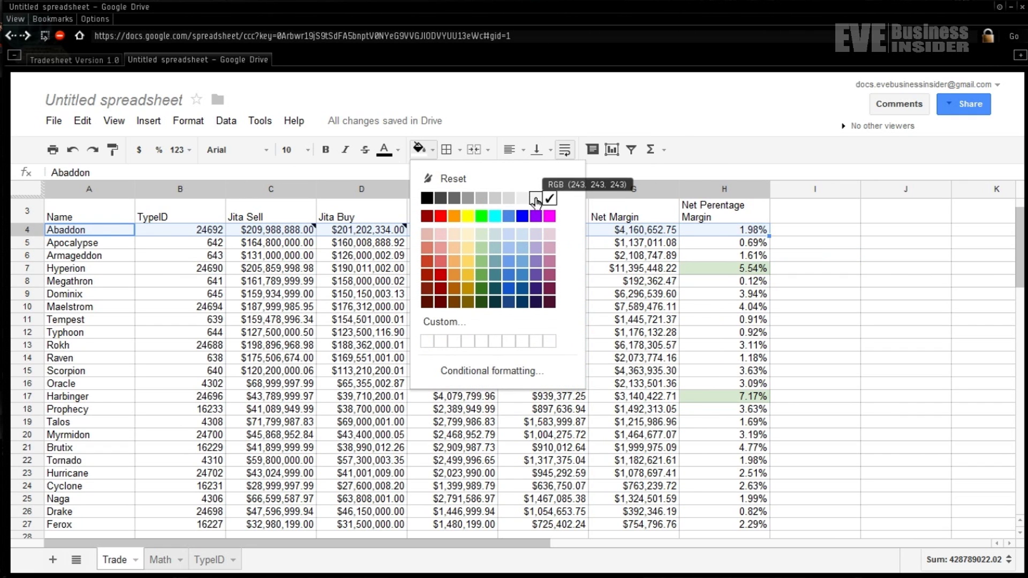
{"action": "left_click", "coordinate": [536, 201]}
- Fill Apocalypse's row A5:H5 with a darker gray
{"action": "left_click_drag", "start_coordinate": [119, 248], "coordinate": [723, 245]}
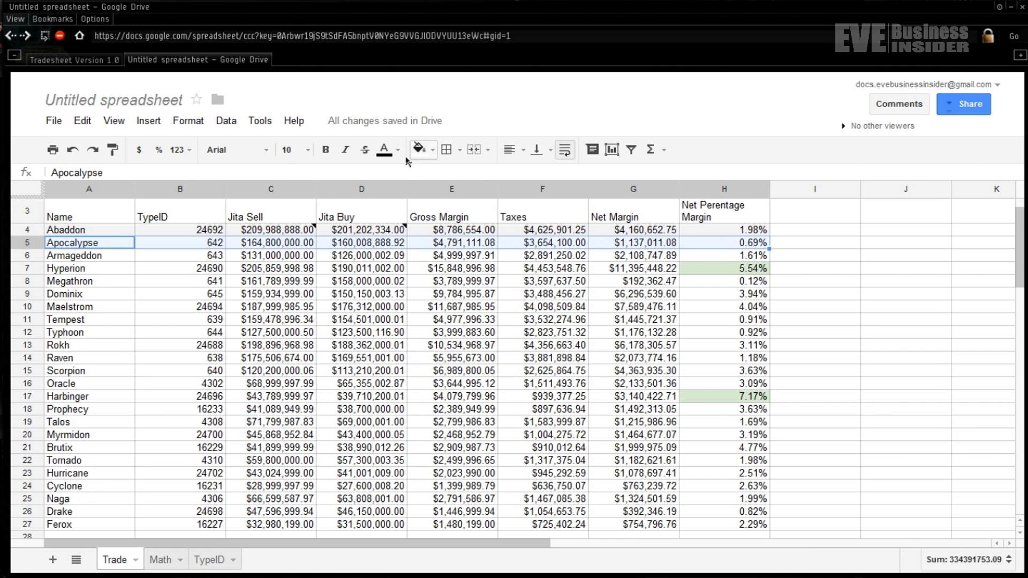
{"action": "left_click", "coordinate": [433, 153]}
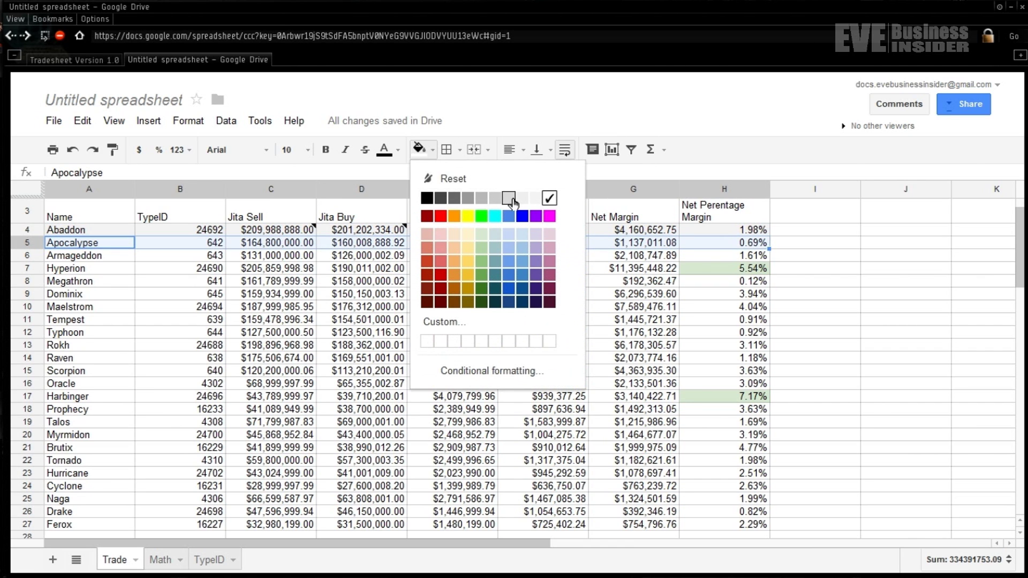
{"action": "left_click", "coordinate": [509, 200]}
{"action": "left_click", "coordinate": [410, 285]}
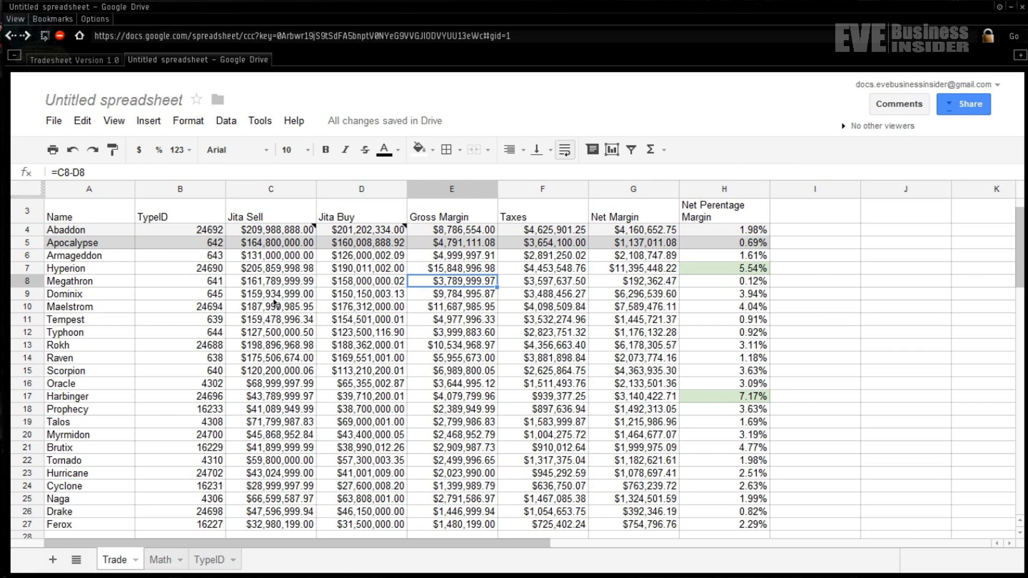
- Copy the two-row gray banding from rows 4–5 onto rows 6–7 with Paint format
{"action": "left_click_drag", "start_coordinate": [103, 236], "coordinate": [689, 242]}
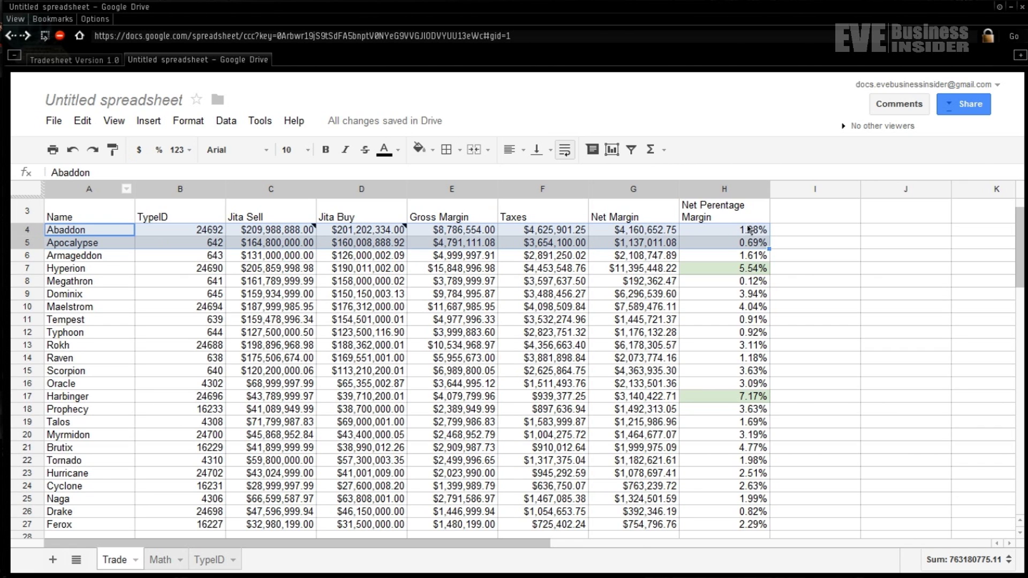
{"action": "left_click", "coordinate": [114, 152]}
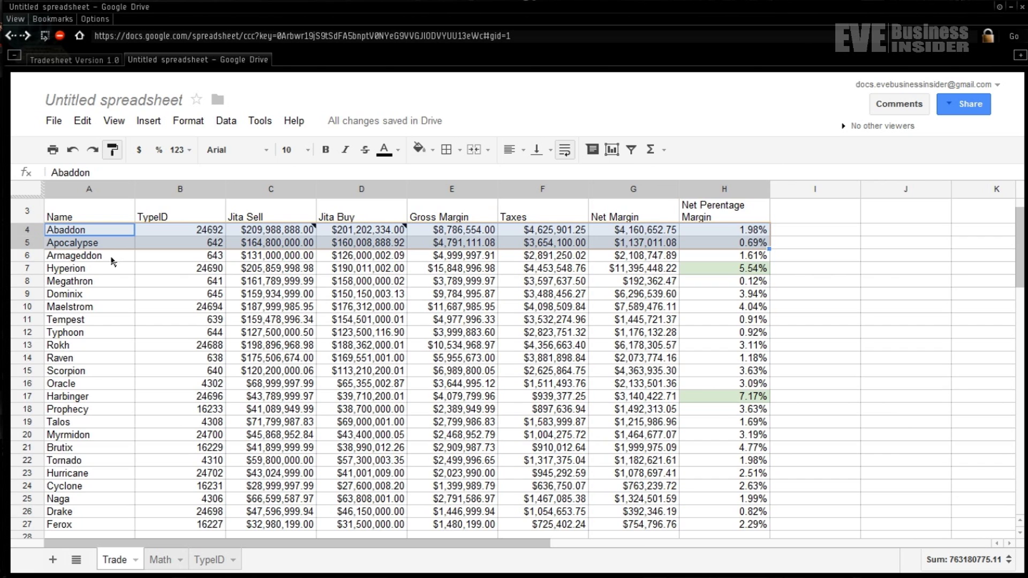
{"action": "left_click", "coordinate": [113, 260]}
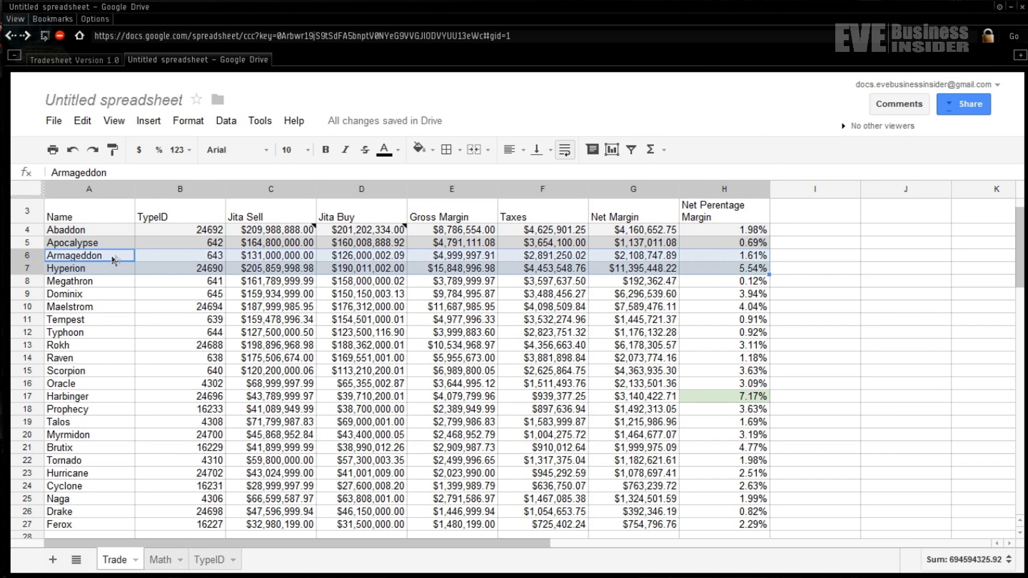
{"action": "left_click", "coordinate": [857, 333]}
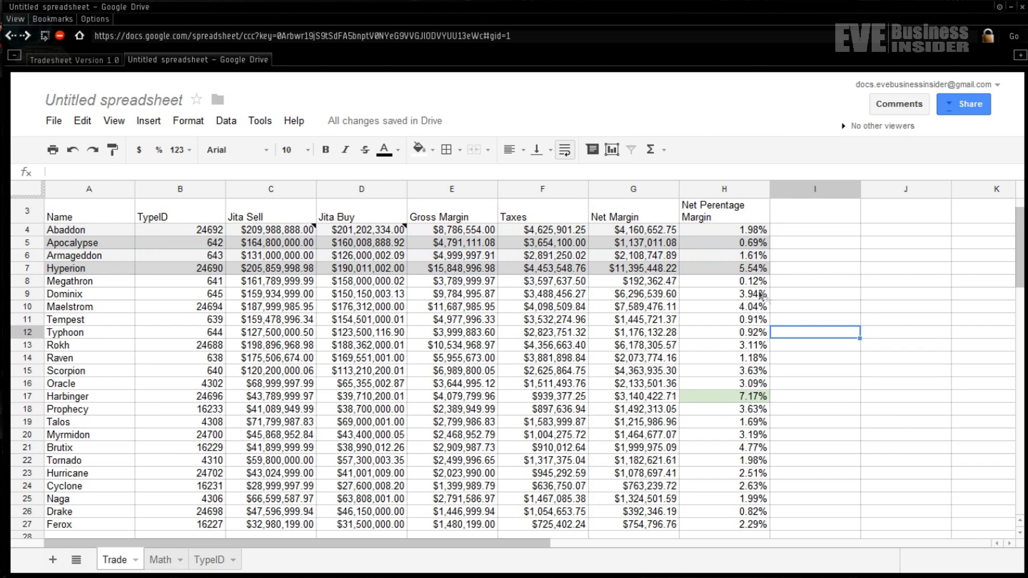
{"action": "left_click", "coordinate": [741, 271]}
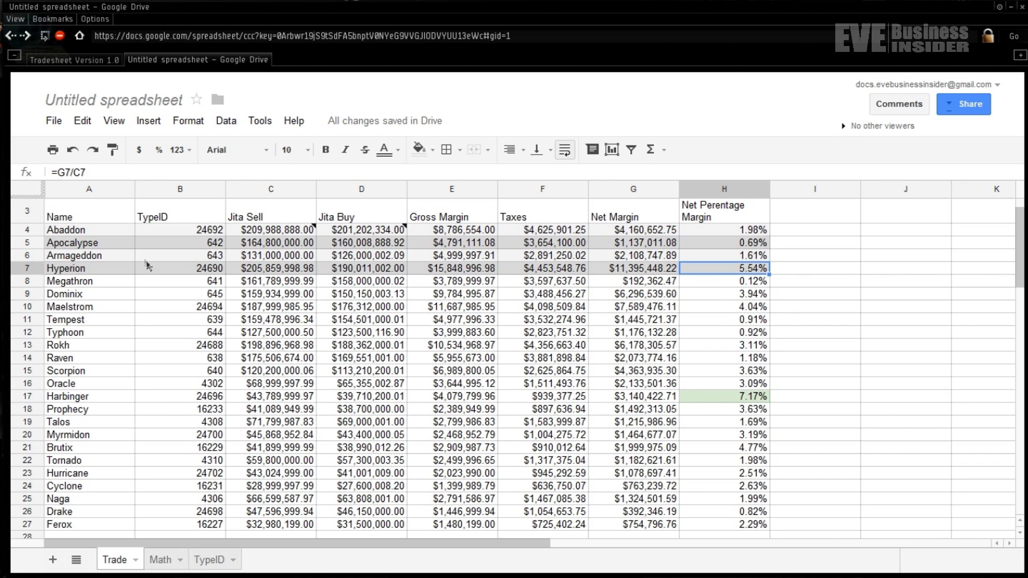
- Paint-format the banding onto rows 8–11, 12–15 and 16–19
{"action": "left_click_drag", "start_coordinate": [120, 231], "coordinate": [712, 273]}
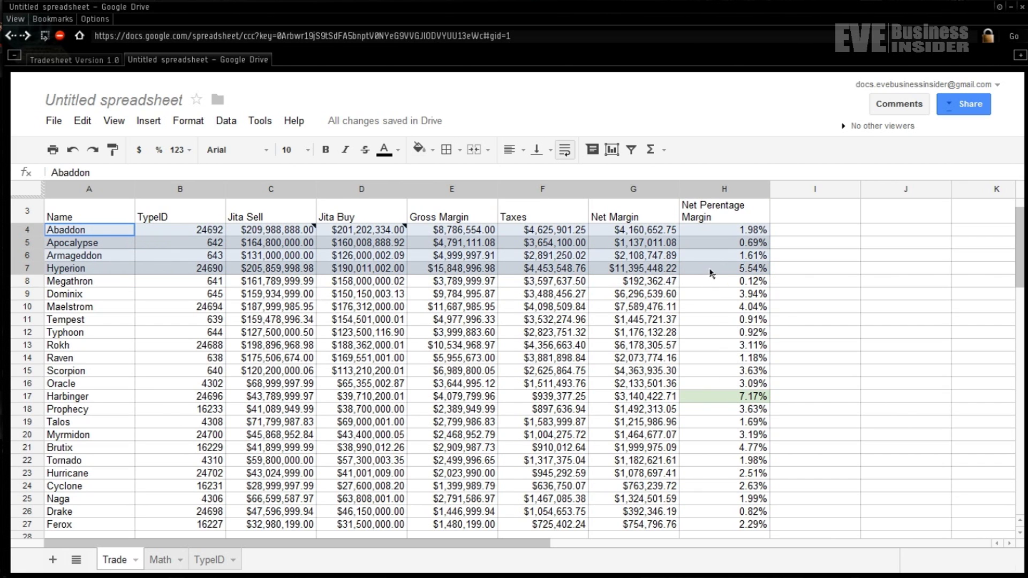
{"action": "left_click", "coordinate": [112, 150]}
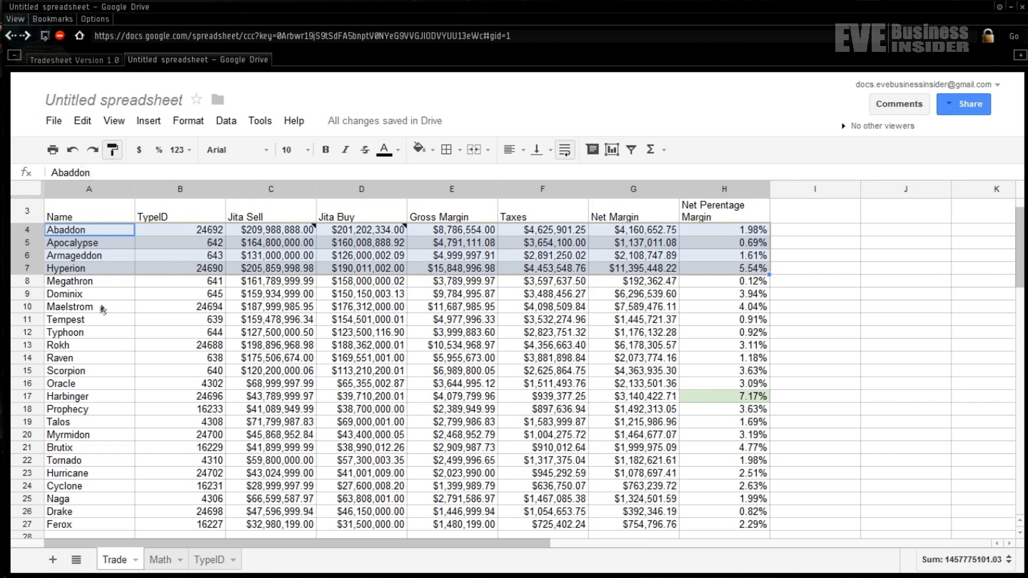
{"action": "left_click", "coordinate": [113, 284]}
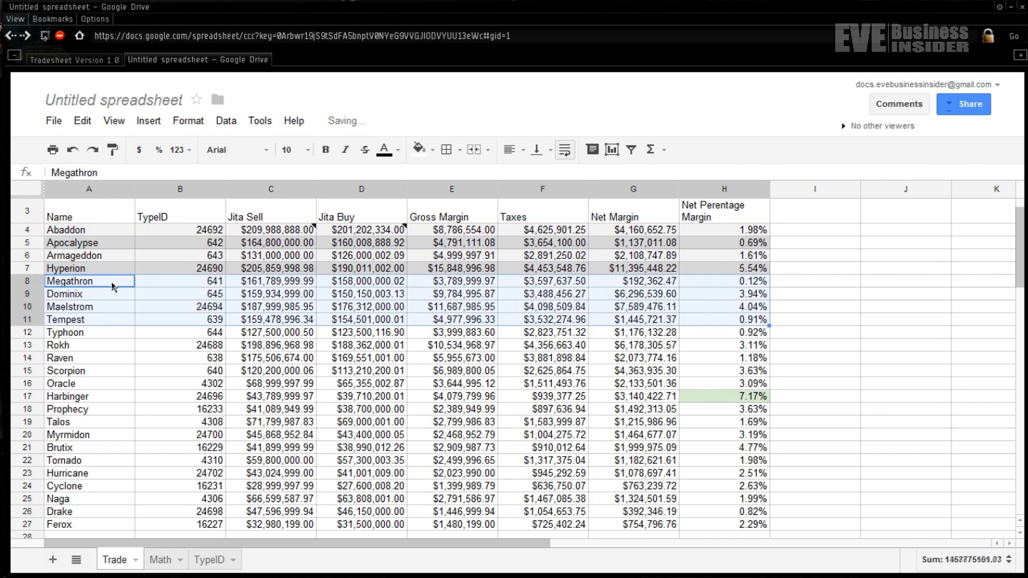
{"action": "left_click", "coordinate": [113, 151]}
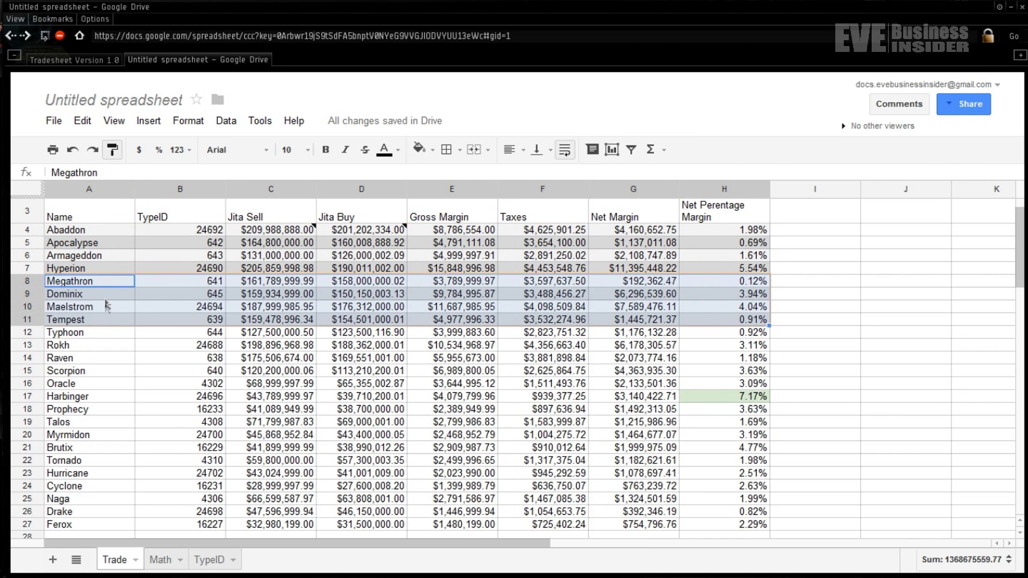
{"action": "left_click", "coordinate": [104, 332]}
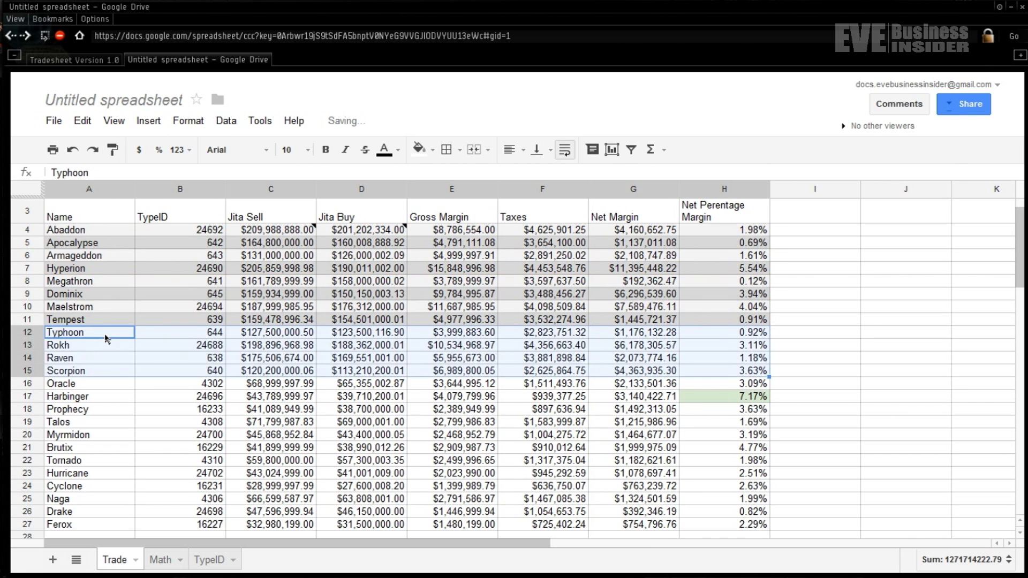
{"action": "left_click", "coordinate": [117, 153]}
{"action": "left_click", "coordinate": [104, 388]}
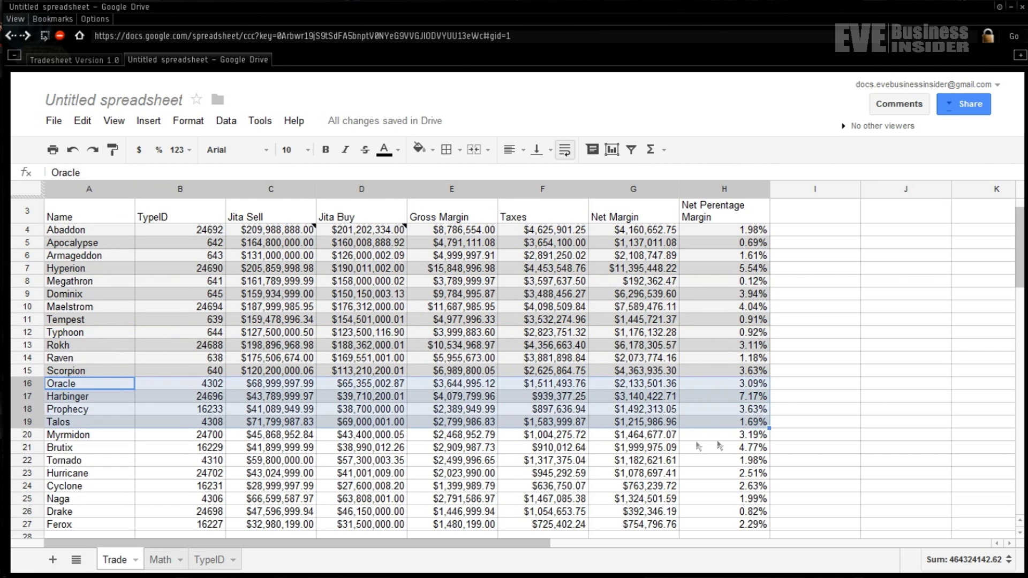
{"action": "left_click", "coordinate": [843, 398]}
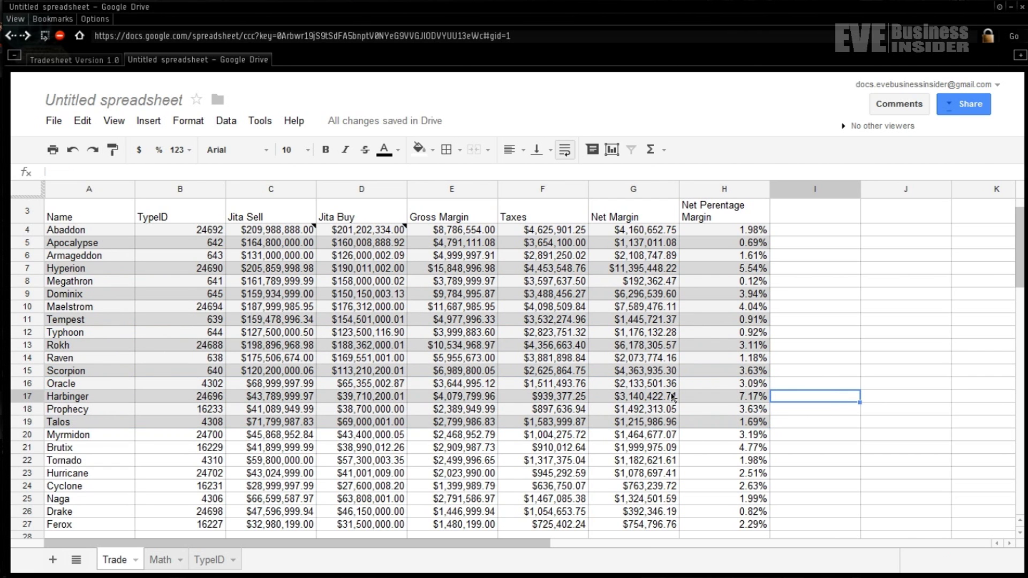
- Add borders to the data block A4:H19 and make the header row A3:H3 bold
{"action": "left_click_drag", "start_coordinate": [110, 238], "coordinate": [741, 420]}
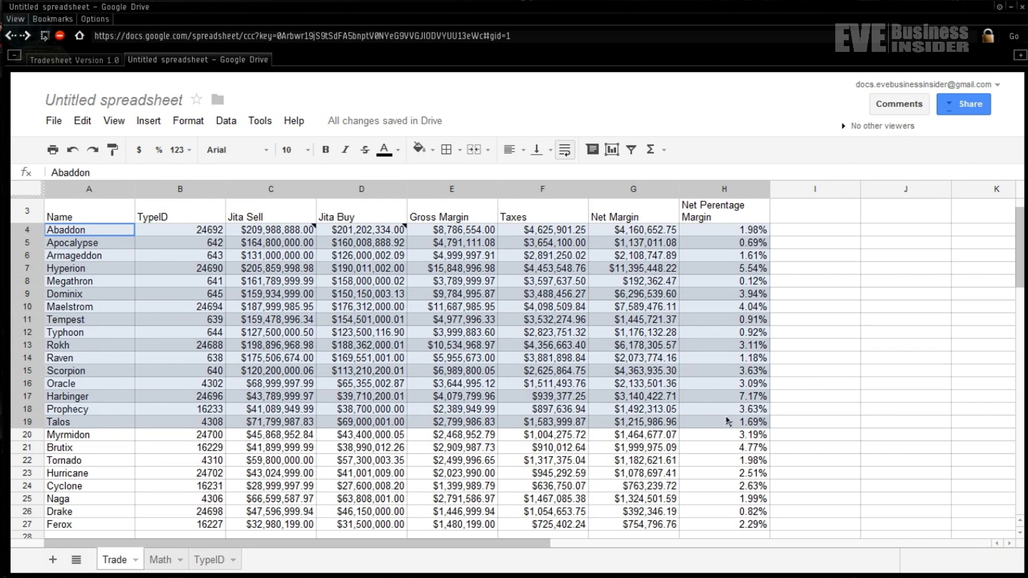
{"action": "left_click", "coordinate": [457, 153]}
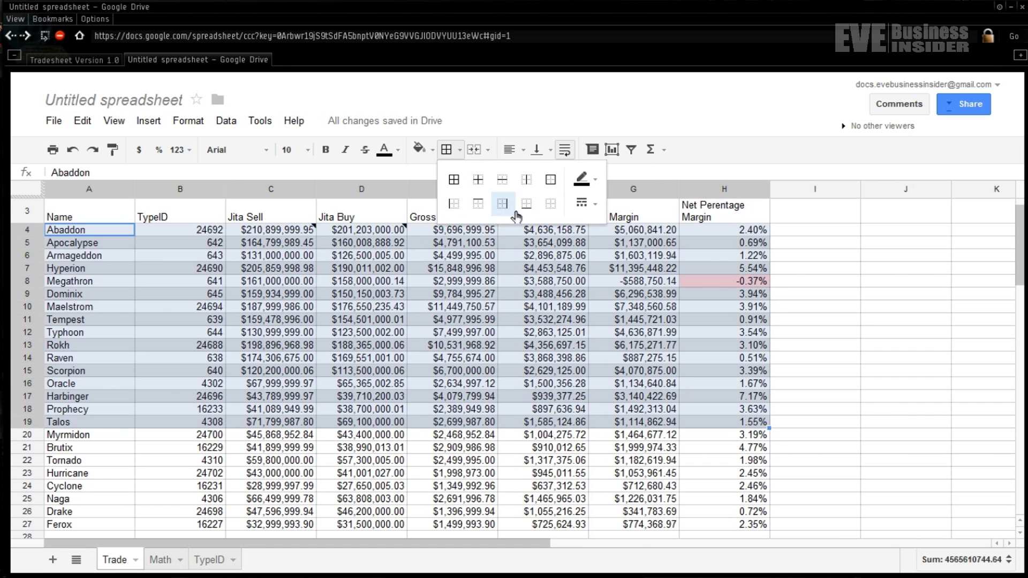
{"action": "left_click", "coordinate": [478, 204]}
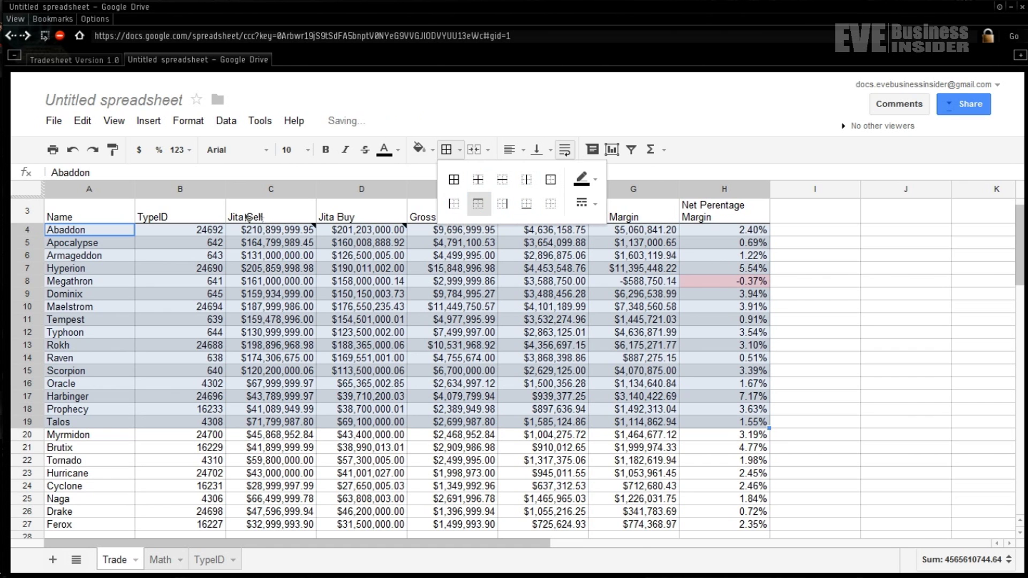
{"action": "left_click", "coordinate": [69, 217]}
{"action": "left_click_drag", "start_coordinate": [69, 216], "coordinate": [723, 216]}
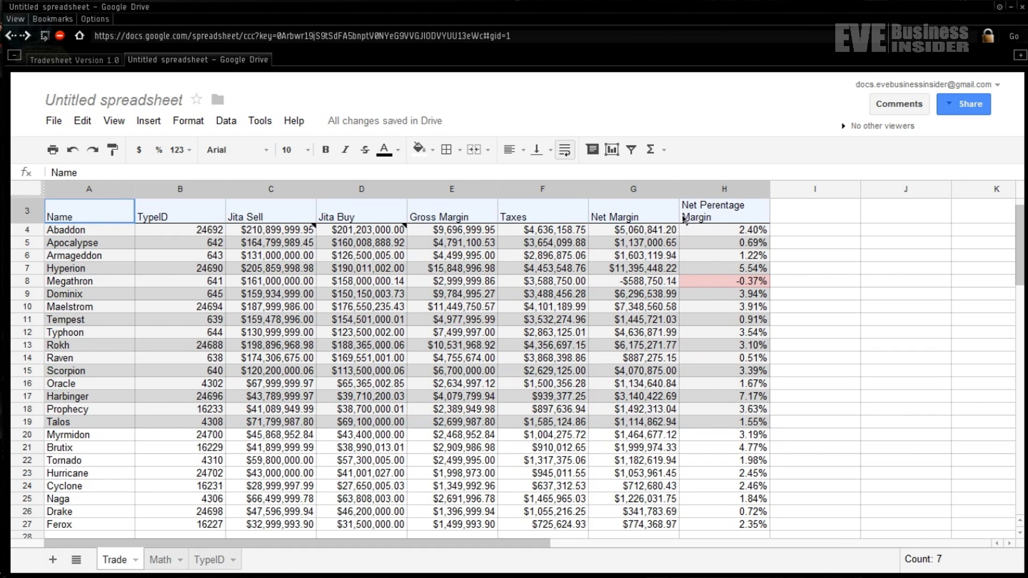
{"action": "left_click", "coordinate": [325, 150]}
- Inspect Megathron's negative Net Margin, Gross Margin and Net Percentage formulas in row 8
{"action": "left_click", "coordinate": [676, 281]}
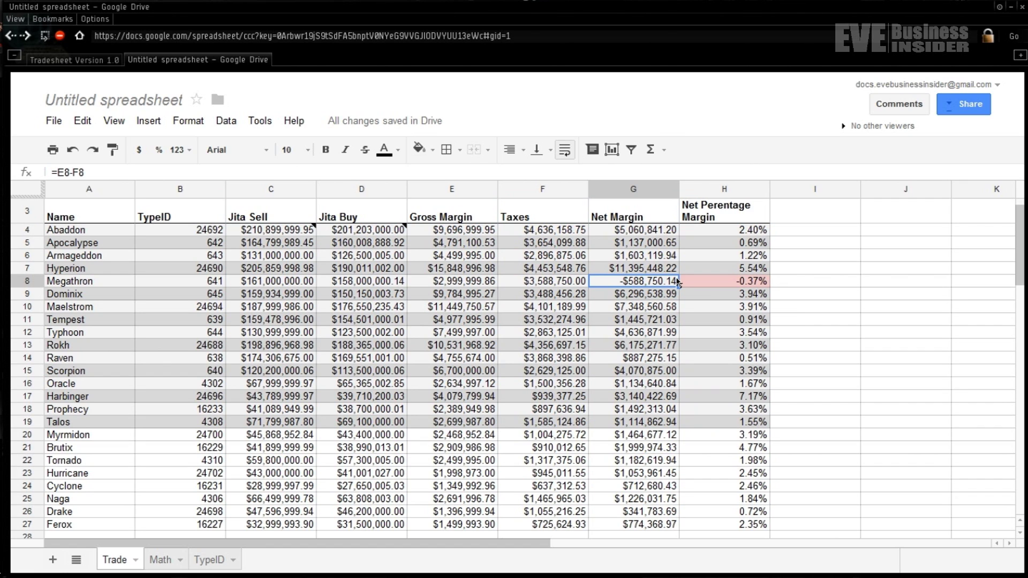
{"action": "left_click", "coordinate": [701, 288]}
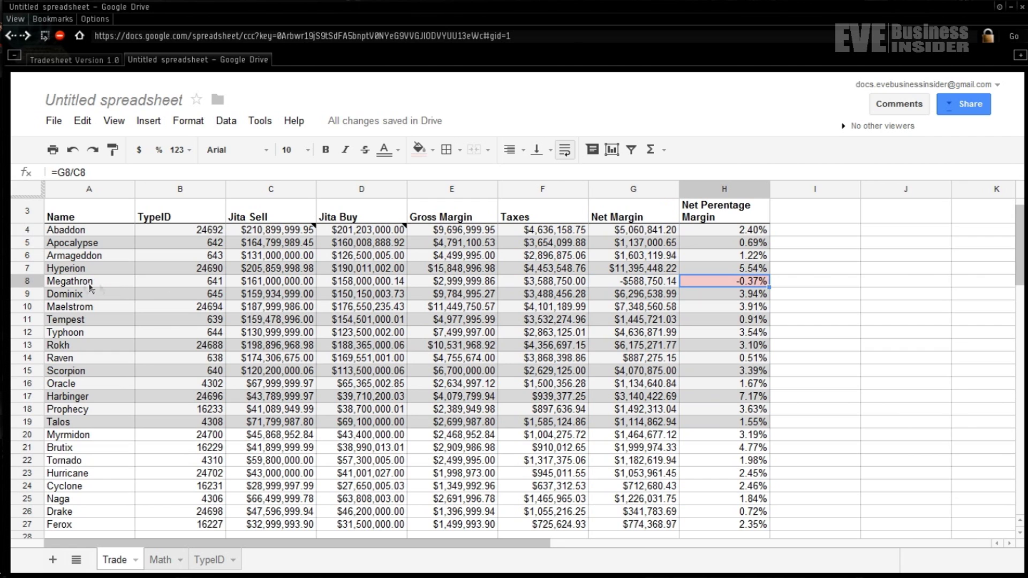
{"action": "left_click", "coordinate": [441, 284]}
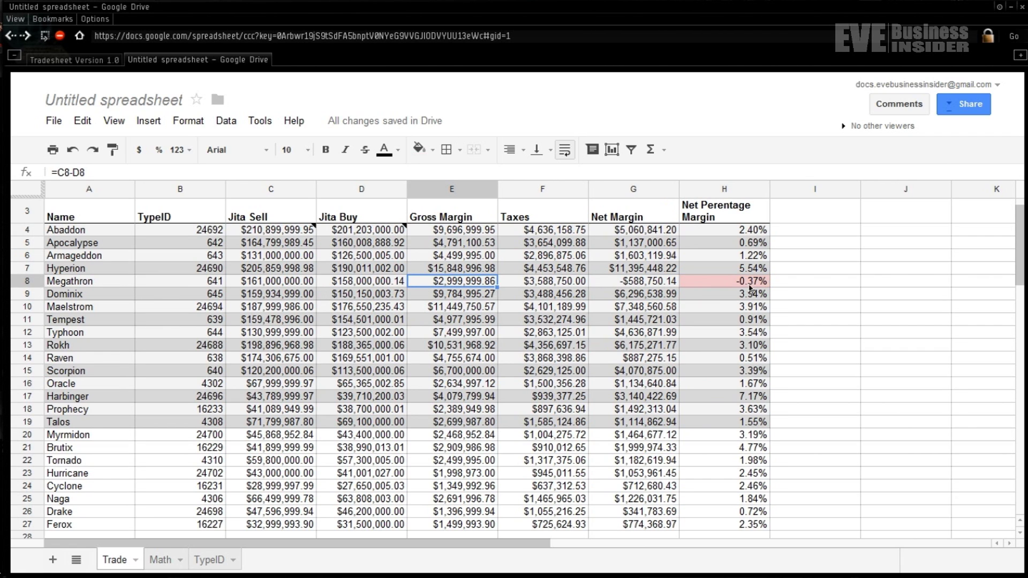
{"action": "left_click", "coordinate": [729, 287]}
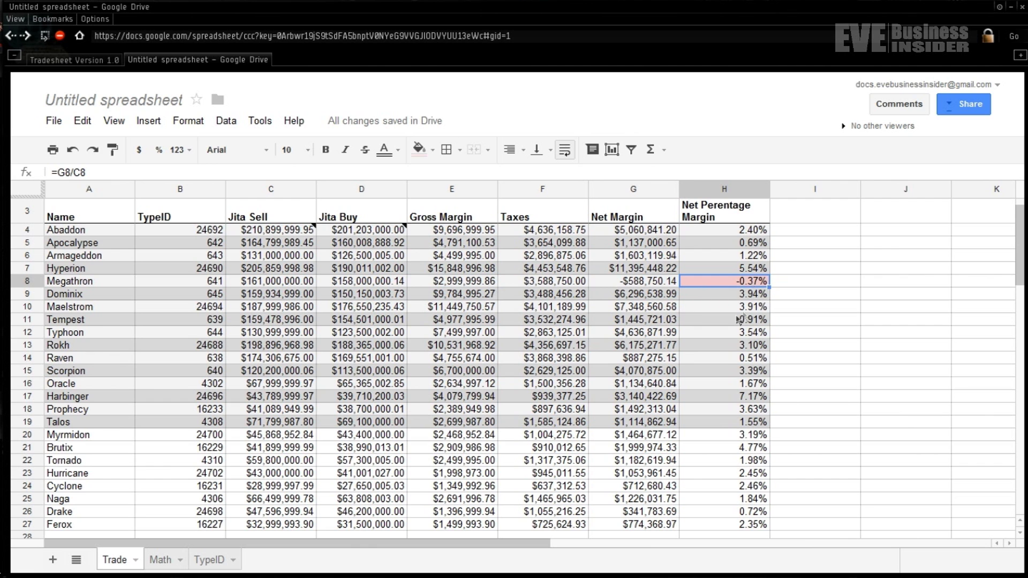
{"action": "left_click", "coordinate": [73, 60]}
{"action": "left_click", "coordinate": [167, 60]}
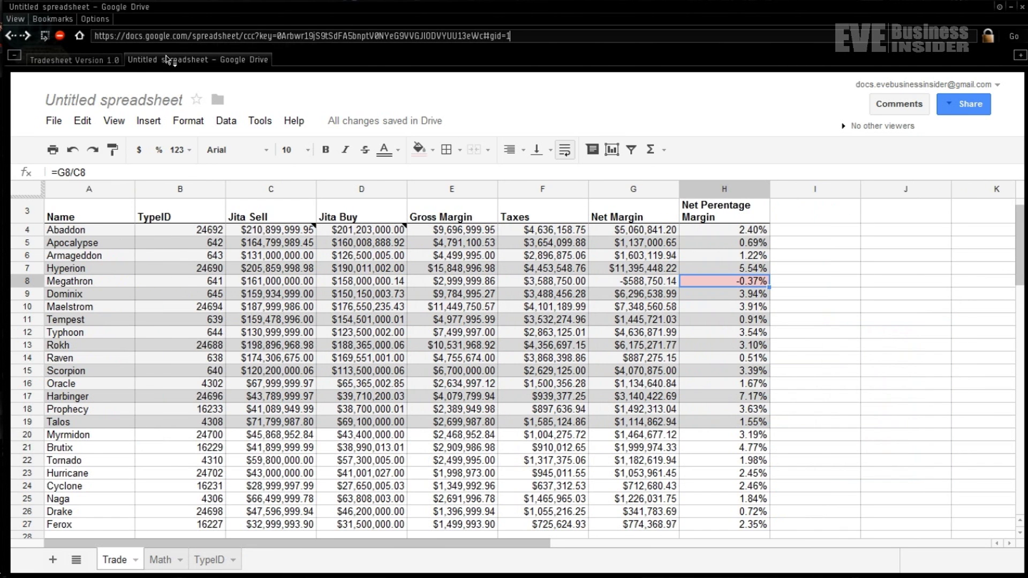
{"action": "left_click", "coordinate": [452, 255]}
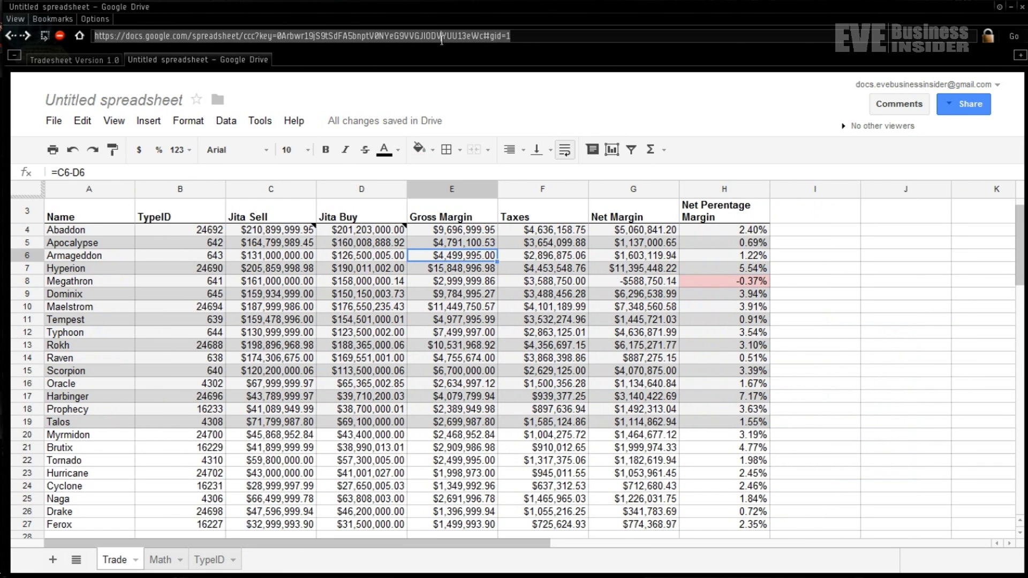
- Close the spreadsheet's browser tab and reload it from its pasted URL in a new tab
{"action": "right_click", "coordinate": [234, 61]}
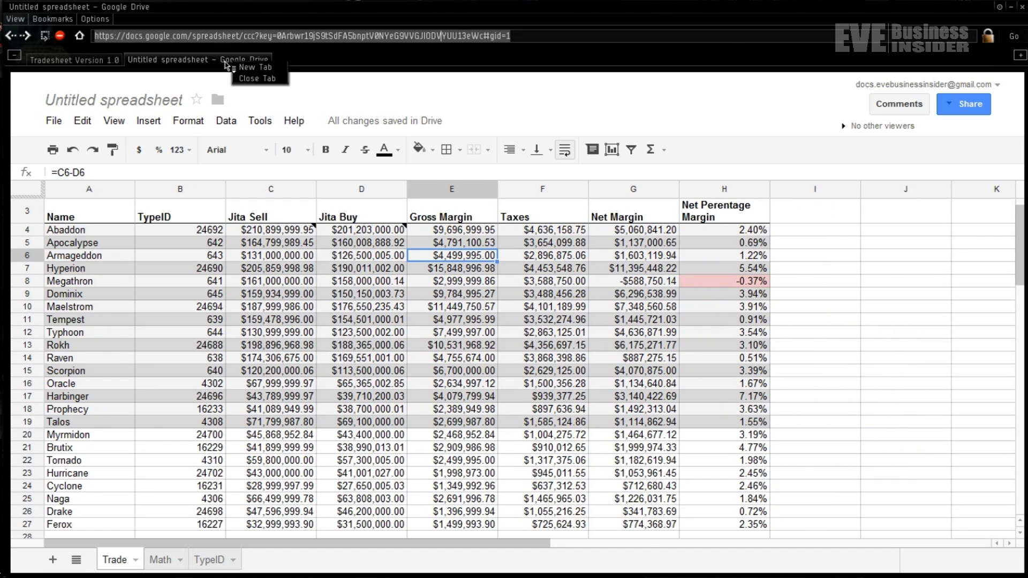
{"action": "left_click", "coordinate": [240, 77]}
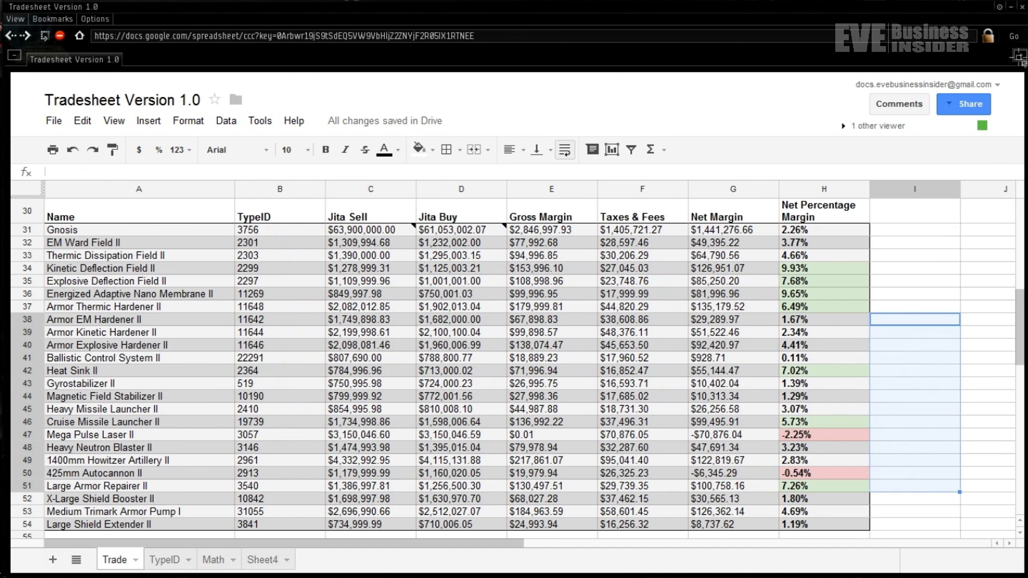
{"action": "left_click", "coordinate": [1020, 55]}
{"action": "left_click", "coordinate": [158, 36]}
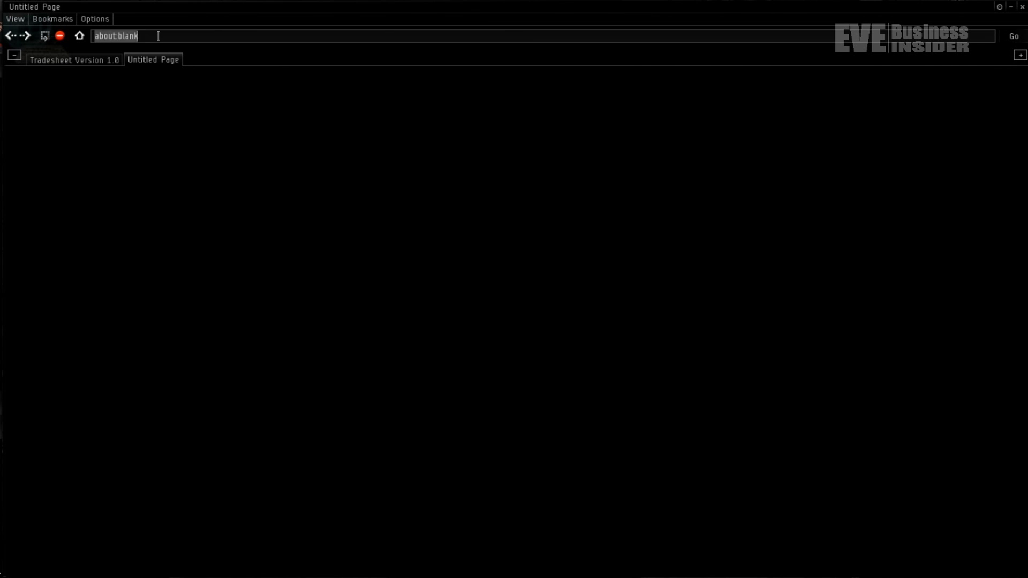
{"action": "key", "text": "Return"}
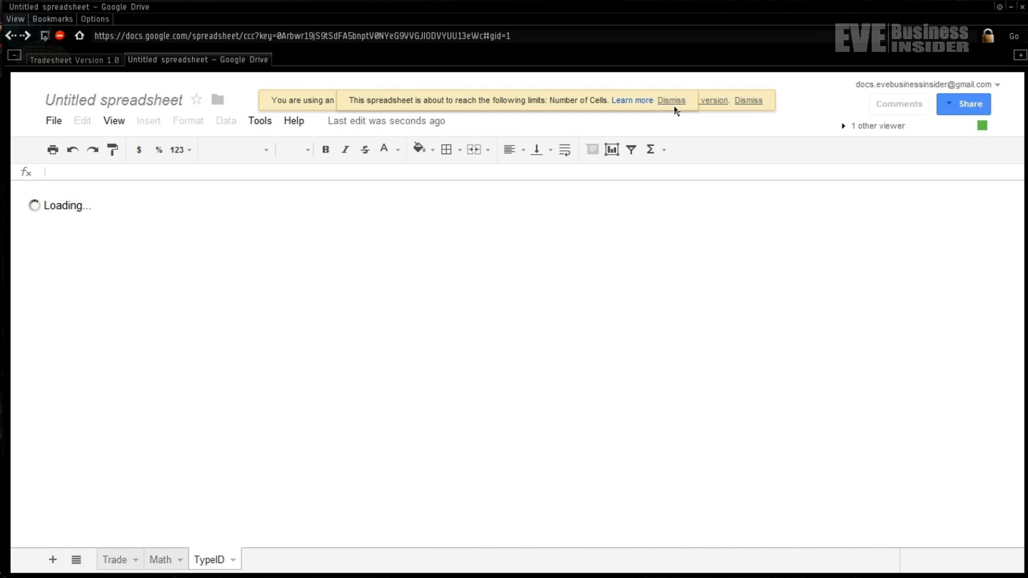
- Dismiss the cell-limit and out-of-date browser warnings, then go to the Trade sheet
{"action": "left_click", "coordinate": [672, 101]}
{"action": "left_click", "coordinate": [748, 101]}
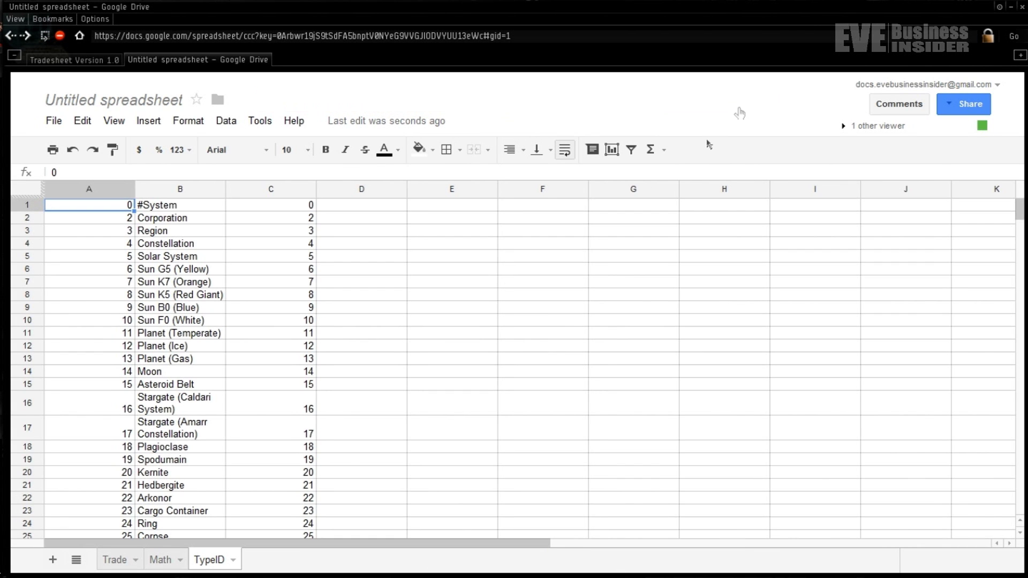
{"action": "left_click", "coordinate": [115, 560]}
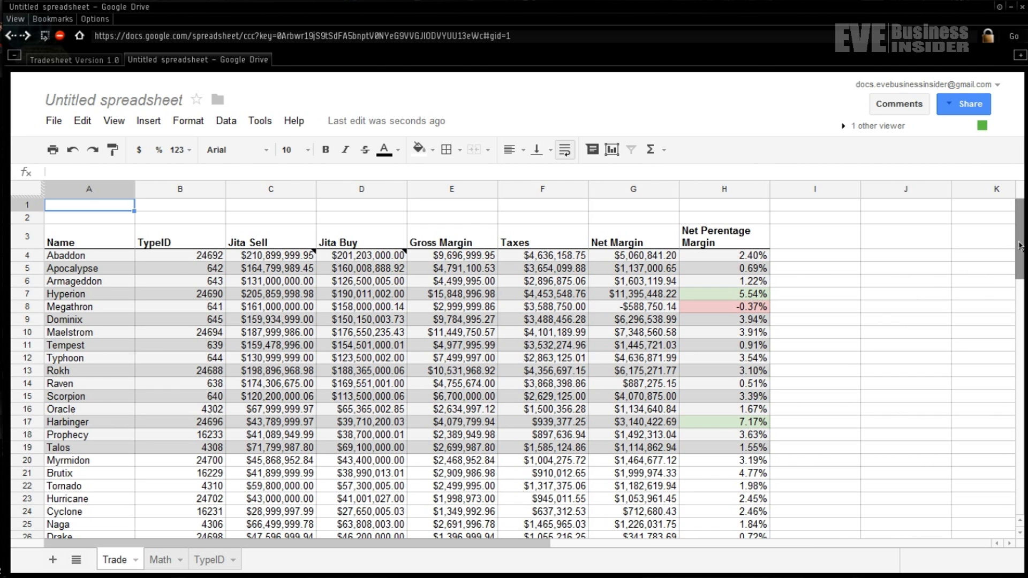
- Select the range A4:H27, from Abaddon down to the Ferox net percentage
{"action": "left_click_drag", "start_coordinate": [1020, 245], "coordinate": [1022, 257]}
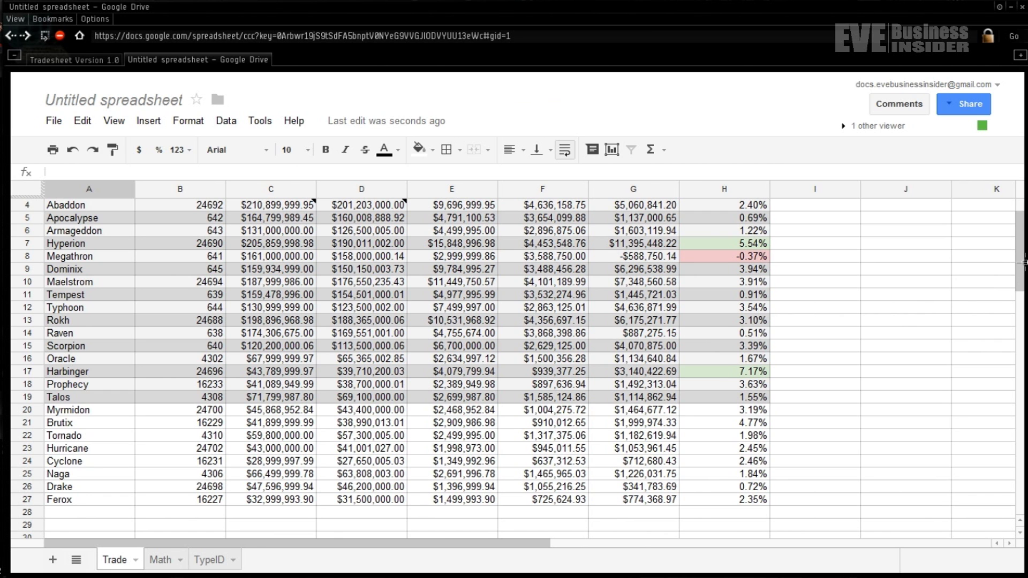
{"action": "mouse_move", "coordinate": [1024, 262]}
{"action": "left_mouse_down"}
{"action": "mouse_move", "coordinate": [1023, 300]}
{"action": "mouse_move", "coordinate": [1024, 261]}
{"action": "left_mouse_up"}
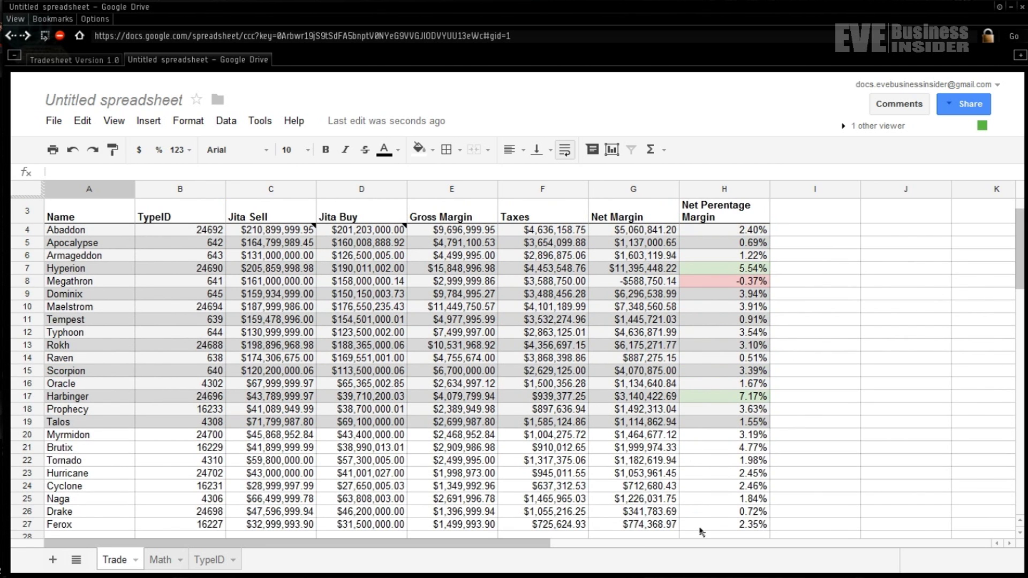
{"action": "left_click_drag", "start_coordinate": [701, 529], "coordinate": [113, 236]}
- Copy the selected trade table and paste it starting at cell A29
{"action": "right_click", "coordinate": [121, 236]}
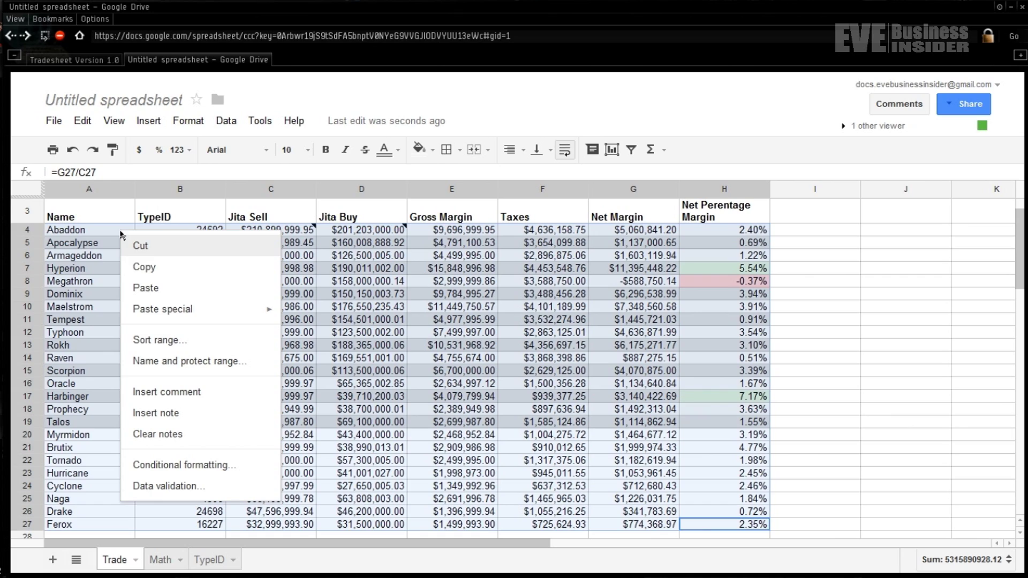
{"action": "left_click", "coordinate": [153, 269]}
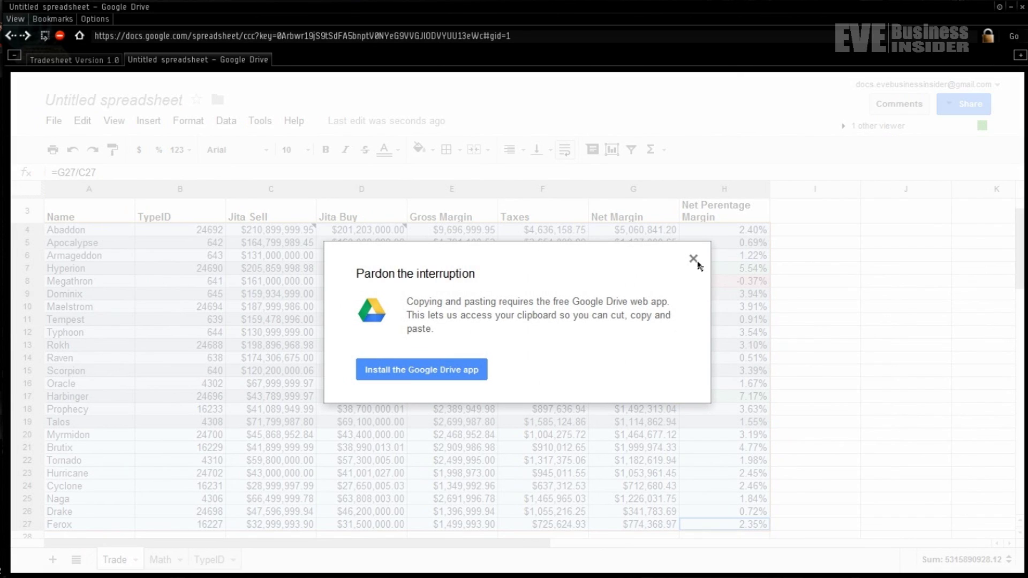
{"action": "left_click", "coordinate": [693, 259]}
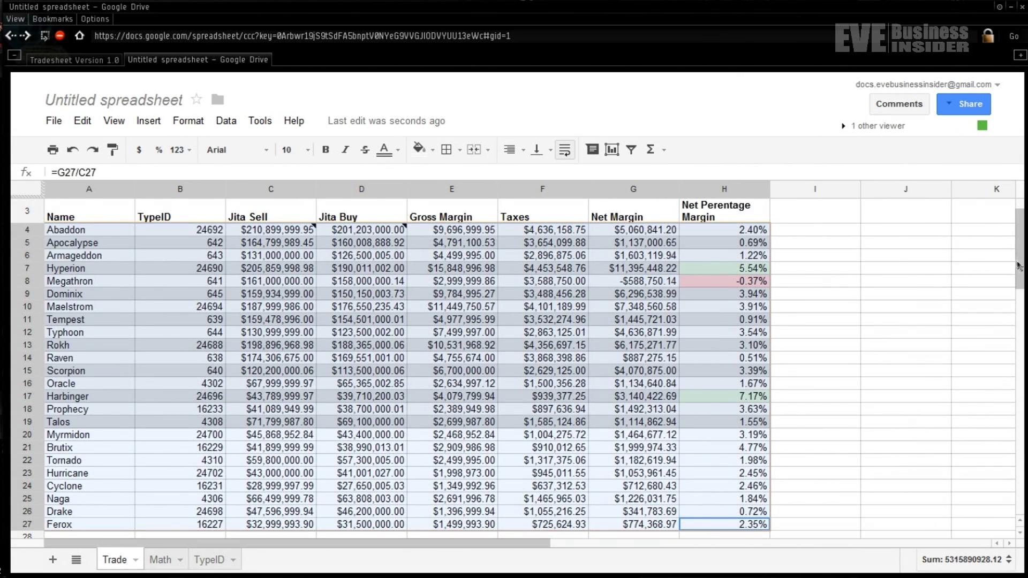
{"action": "scroll", "coordinate": [1020, 268], "scroll_direction": "down", "scroll_amount": 4}
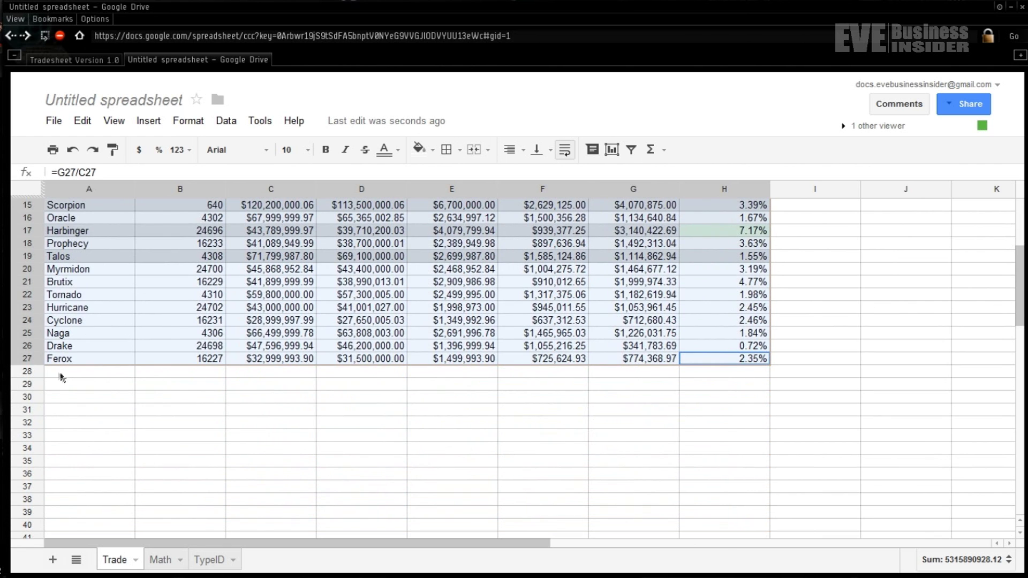
{"action": "left_click", "coordinate": [68, 387]}
{"action": "right_click", "coordinate": [69, 388]}
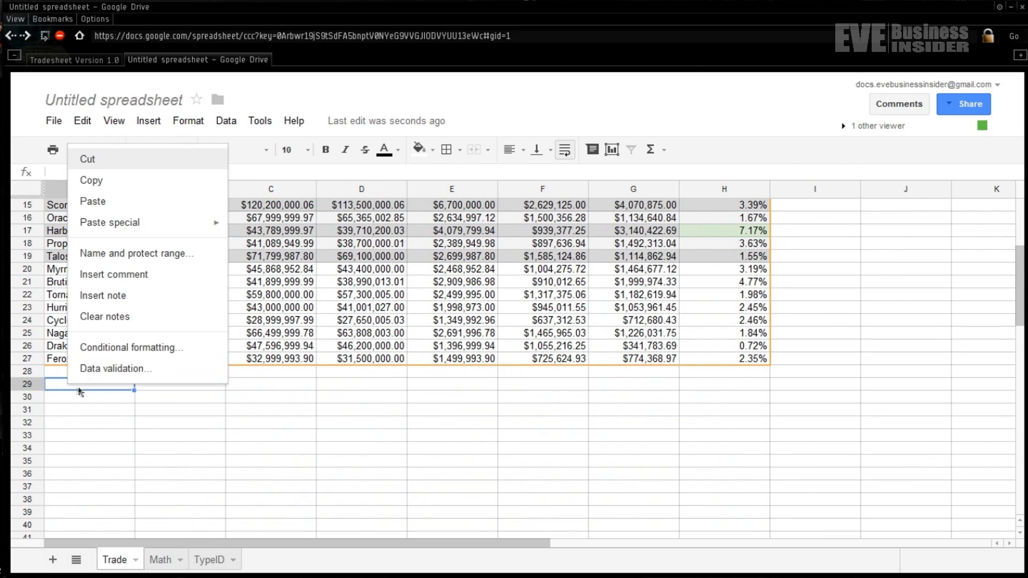
{"action": "left_click", "coordinate": [133, 204]}
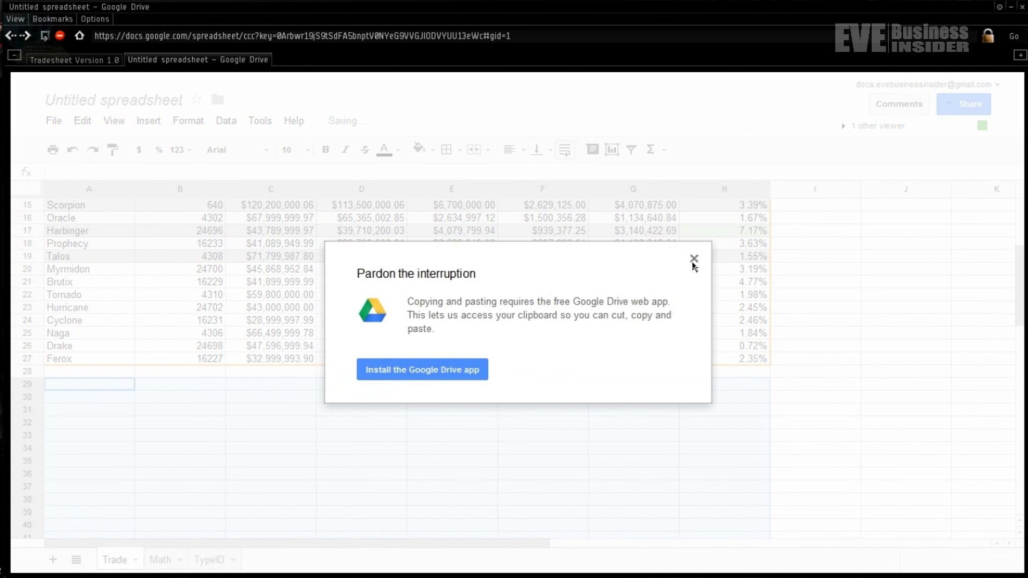
{"action": "left_click", "coordinate": [692, 260]}
{"action": "key", "text": "ctrl+v"}
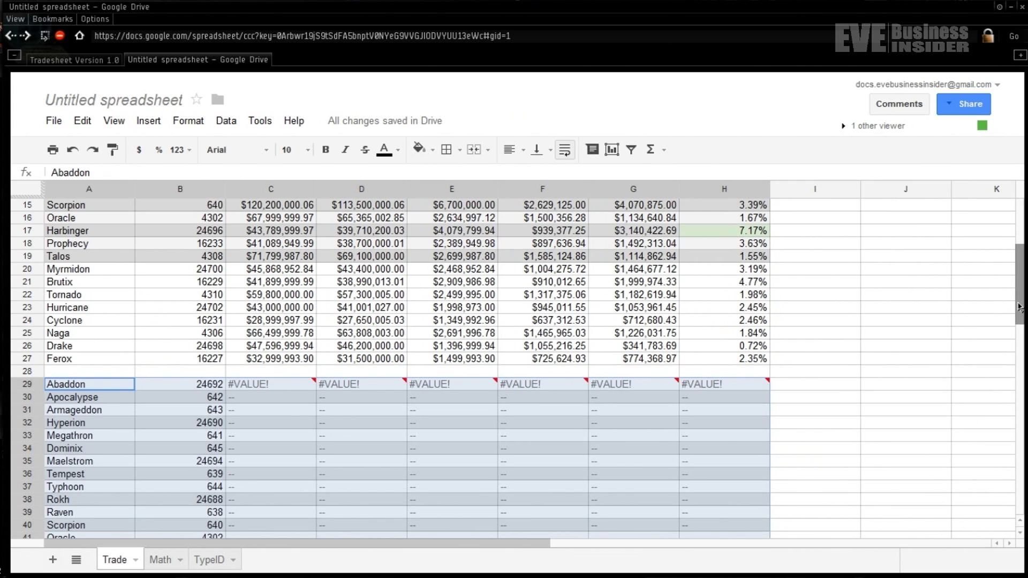
- Select C29 to inspect the pasted Jita Sell formula showing #VALUE!
{"action": "left_click_drag", "start_coordinate": [1019, 307], "coordinate": [1019, 331]}
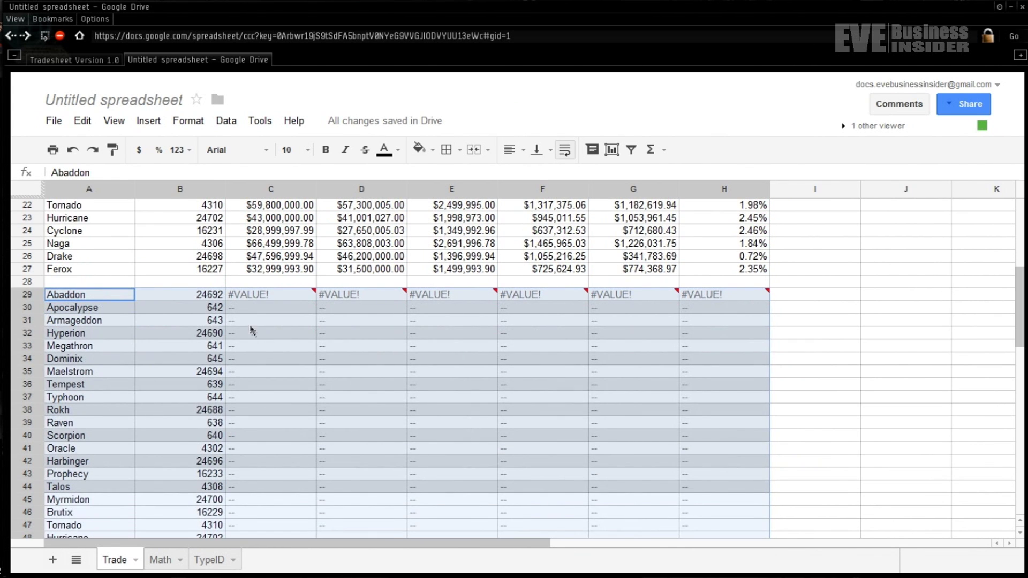
{"action": "left_click", "coordinate": [268, 321]}
{"action": "left_click", "coordinate": [278, 295]}
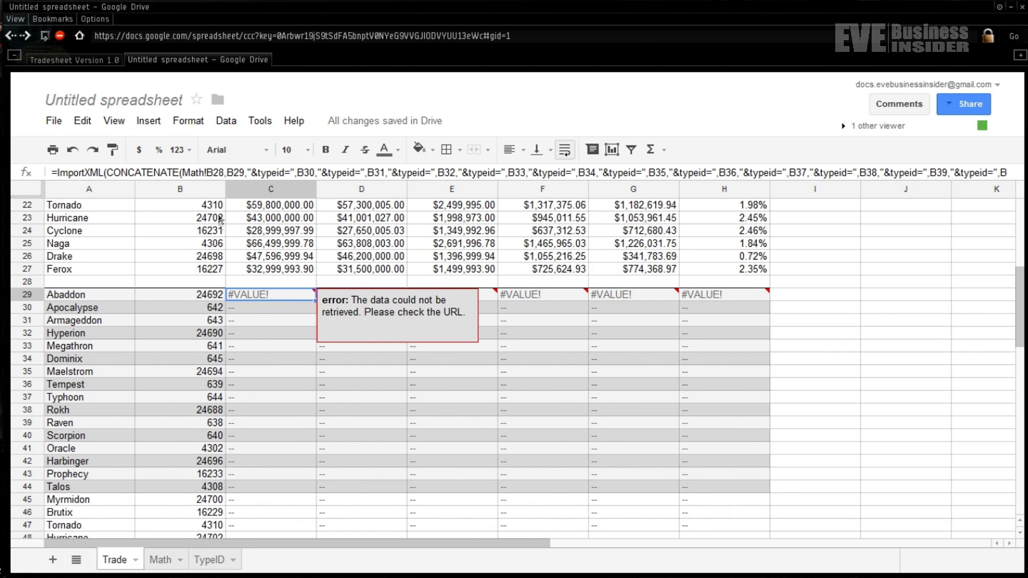
- Change C29's ImportXML formula references from row 28 to Math!B3 and Math!C3
{"action": "left_click", "coordinate": [215, 172]}
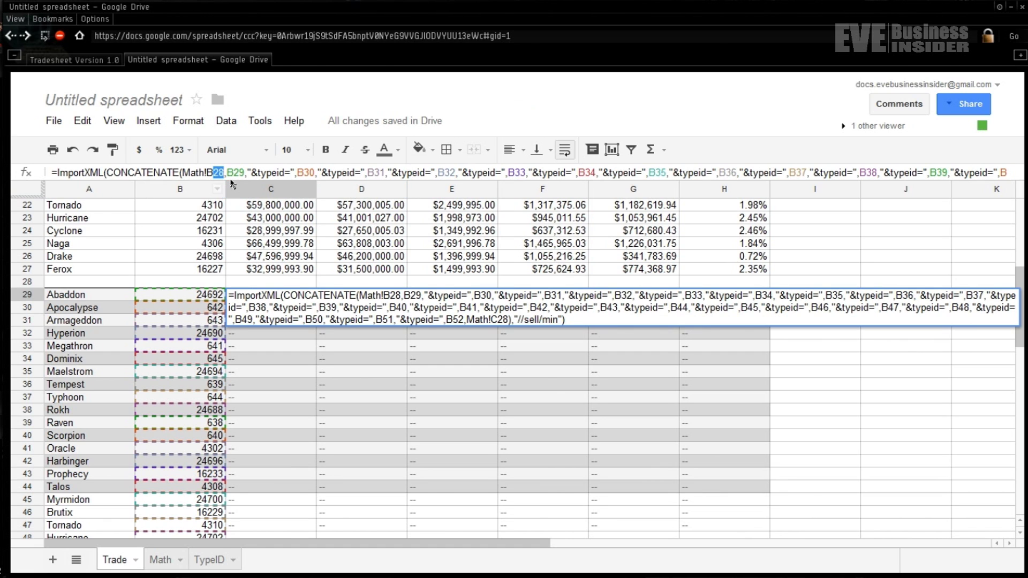
{"action": "type", "text": "3"}
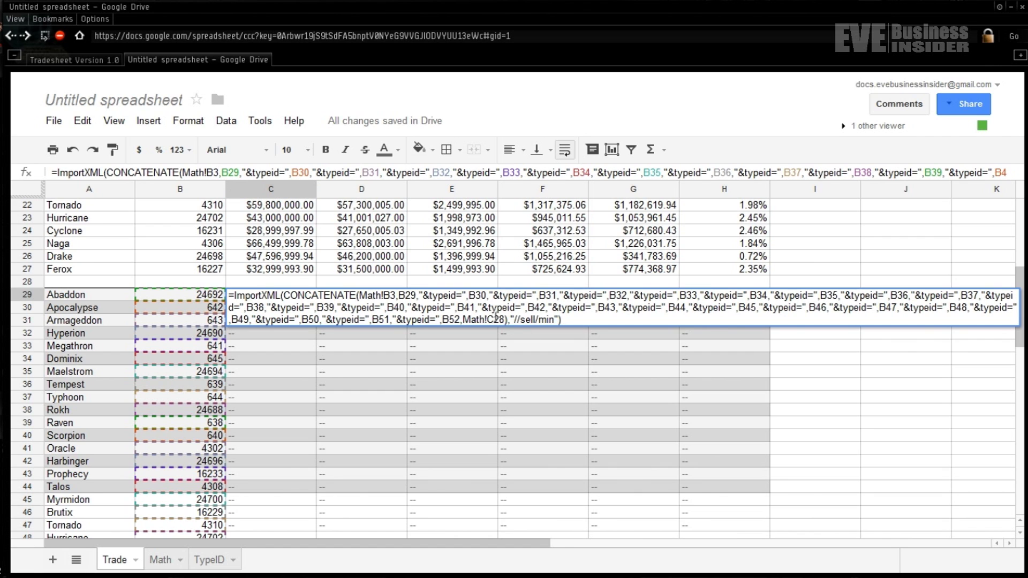
{"action": "left_click", "coordinate": [496, 319]}
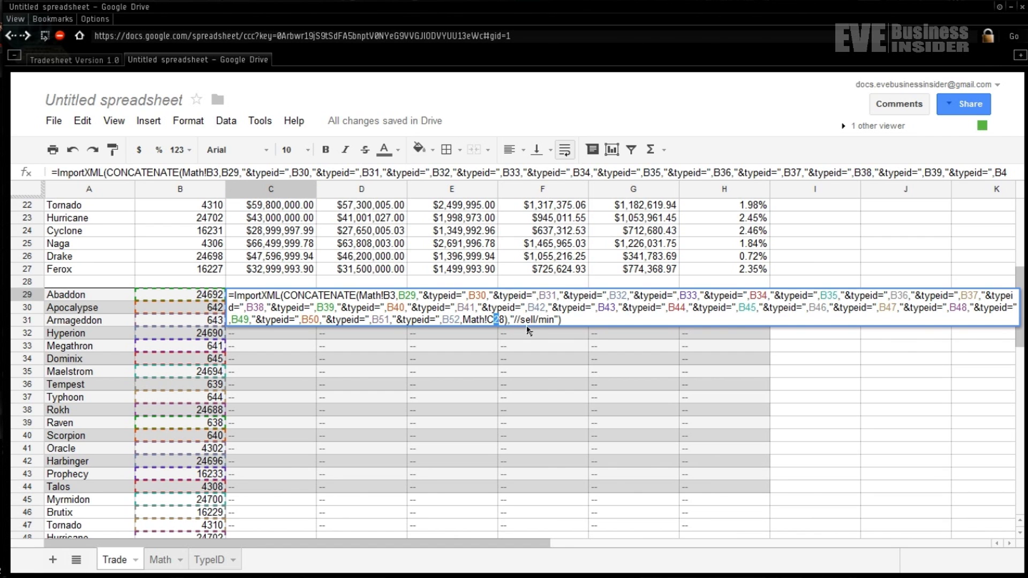
{"action": "type", "text": "3"}
{"action": "key", "text": "Return"}
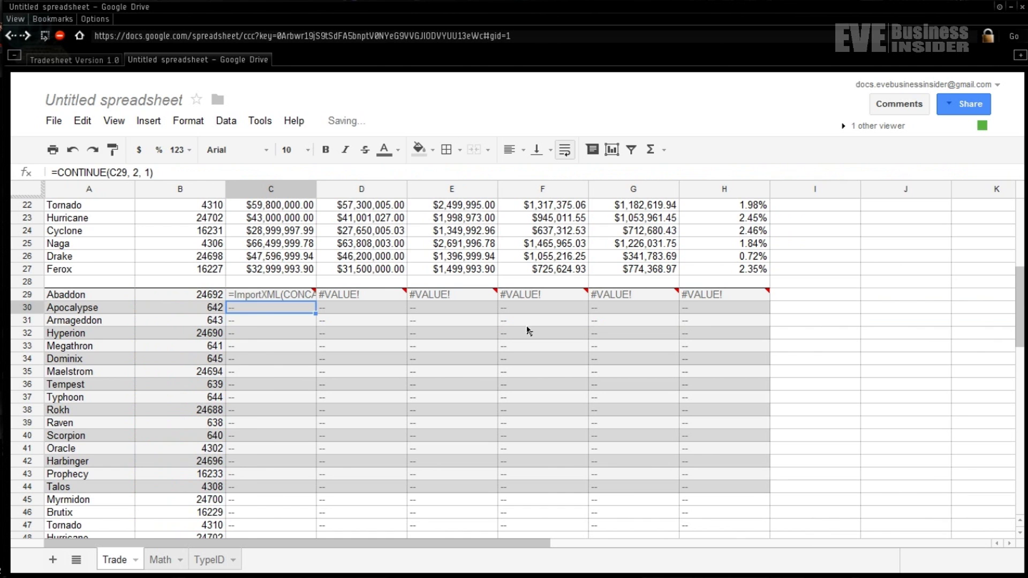
- Correct D29's Jita Buy formula the same way, pointing row 28 references to row 3
{"action": "left_click", "coordinate": [363, 300]}
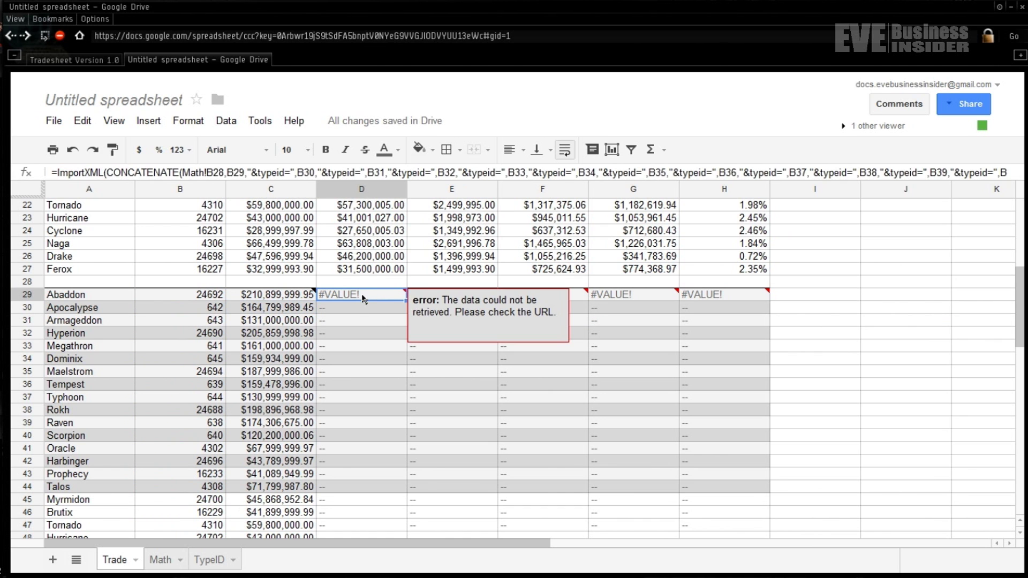
{"action": "left_click", "coordinate": [212, 173]}
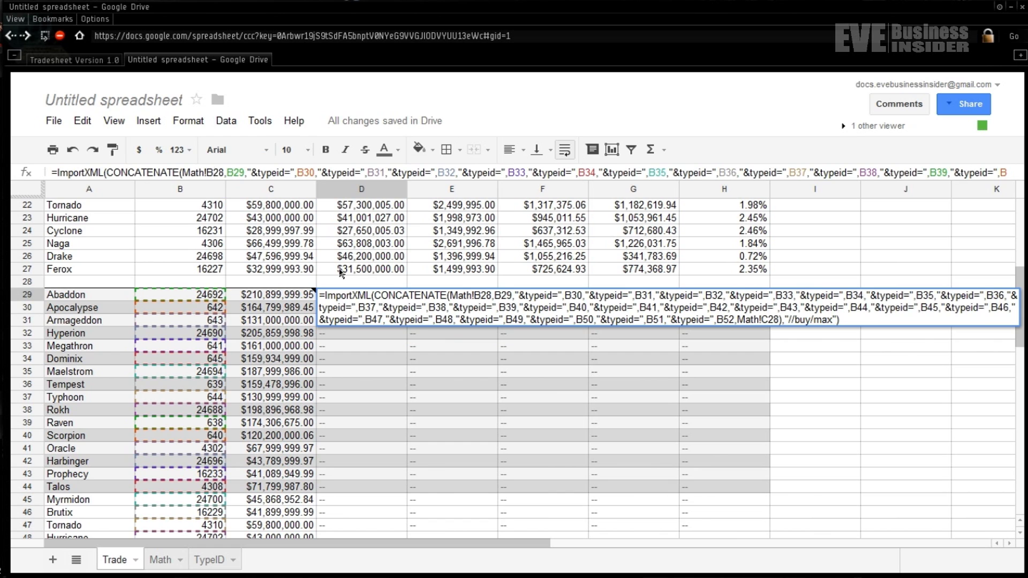
{"action": "type", "text": "3"}
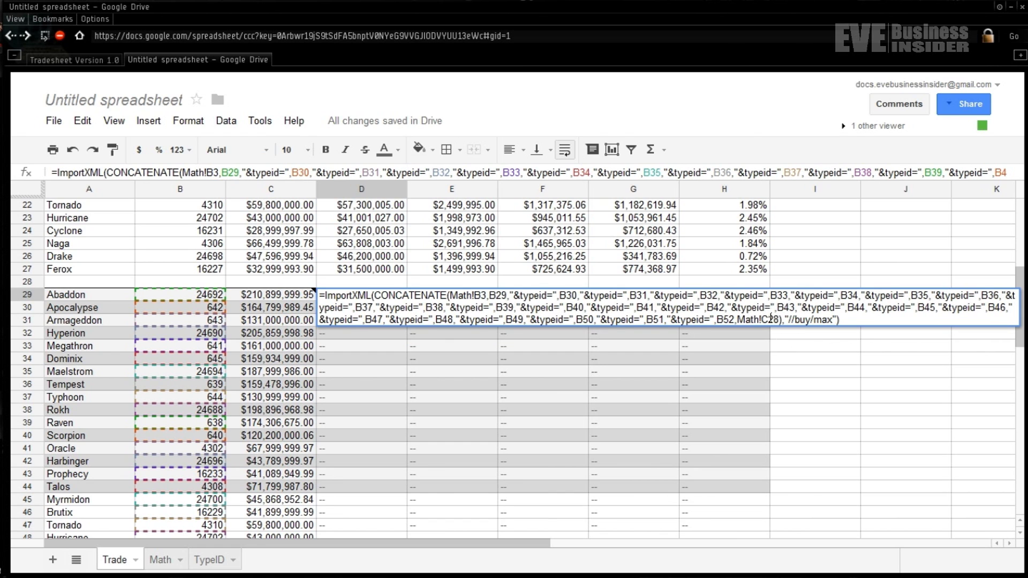
{"action": "left_click", "coordinate": [770, 320]}
{"action": "key", "text": "shift+Right"}
{"action": "key", "text": "shift+Right"}
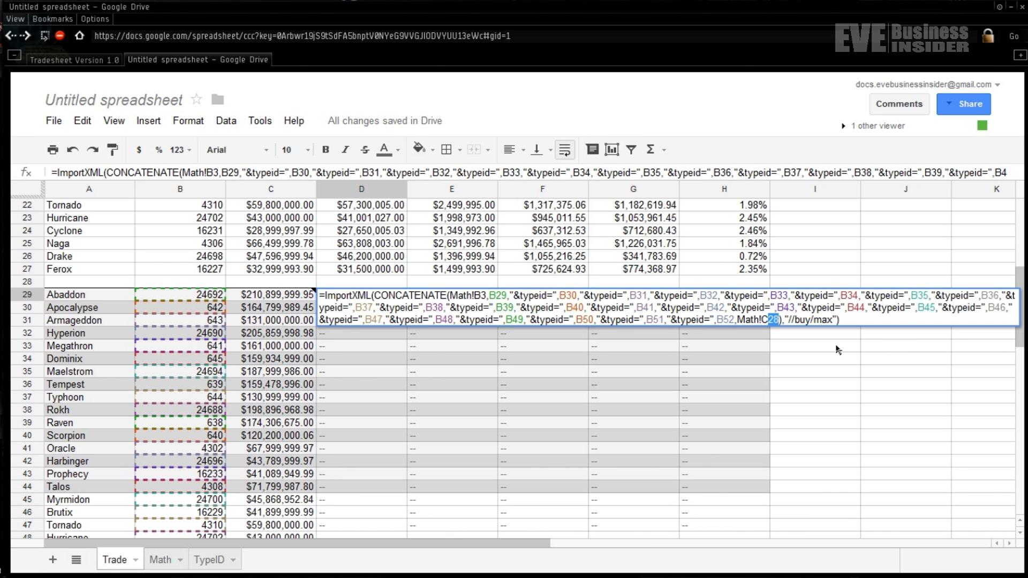
{"action": "type", "text": "3"}
{"action": "key", "text": "Return"}
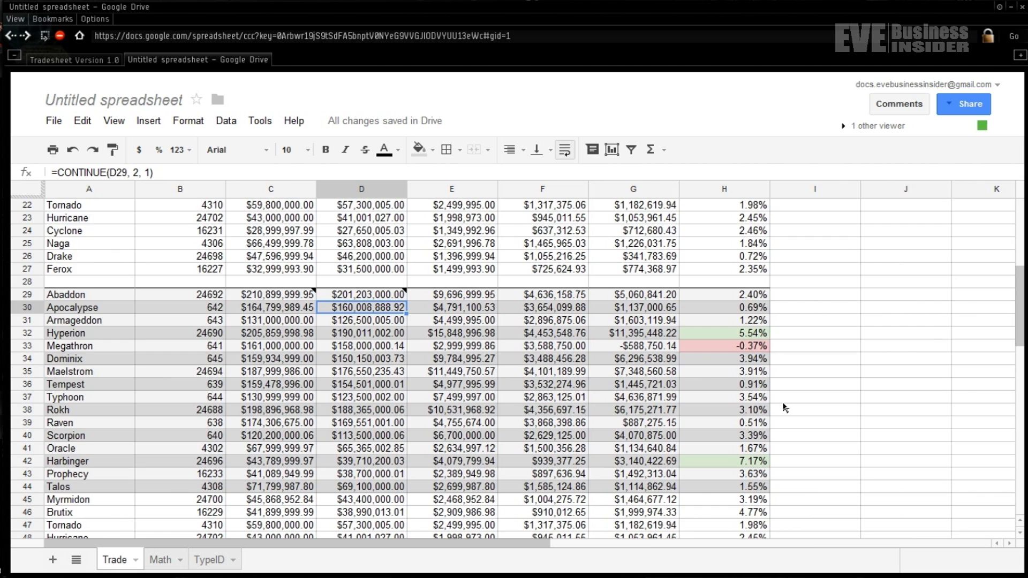
{"action": "scroll", "coordinate": [783, 408], "scroll_direction": "down", "scroll_amount": 15}
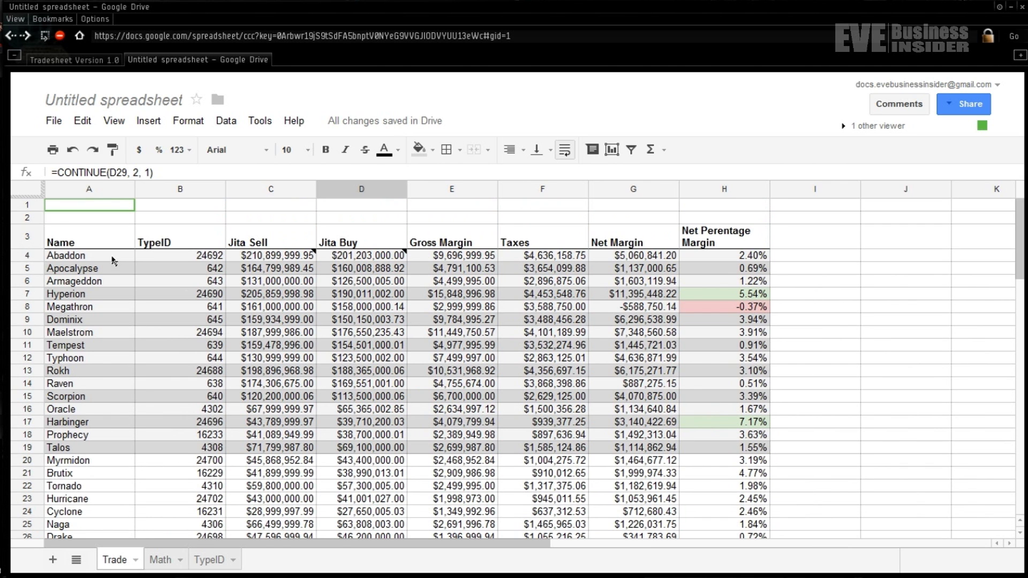
- Rename ship A4 from Abaddon to Gnosis and A5 from Apocalypse to Ark
{"action": "left_click", "coordinate": [113, 261]}
{"action": "double_click", "coordinate": [100, 259]}
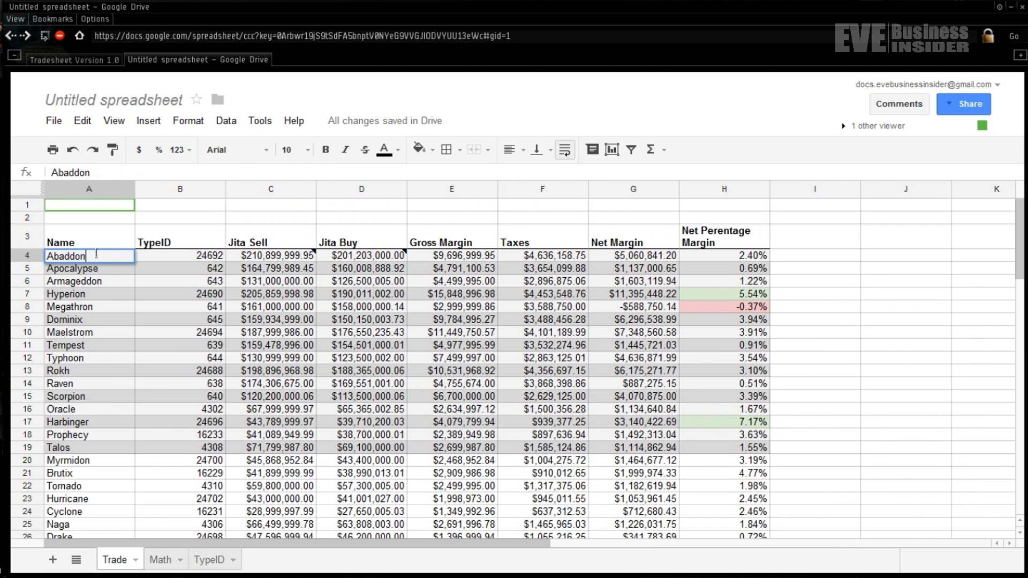
{"action": "left_click_drag", "start_coordinate": [100, 259], "coordinate": [52, 255]}
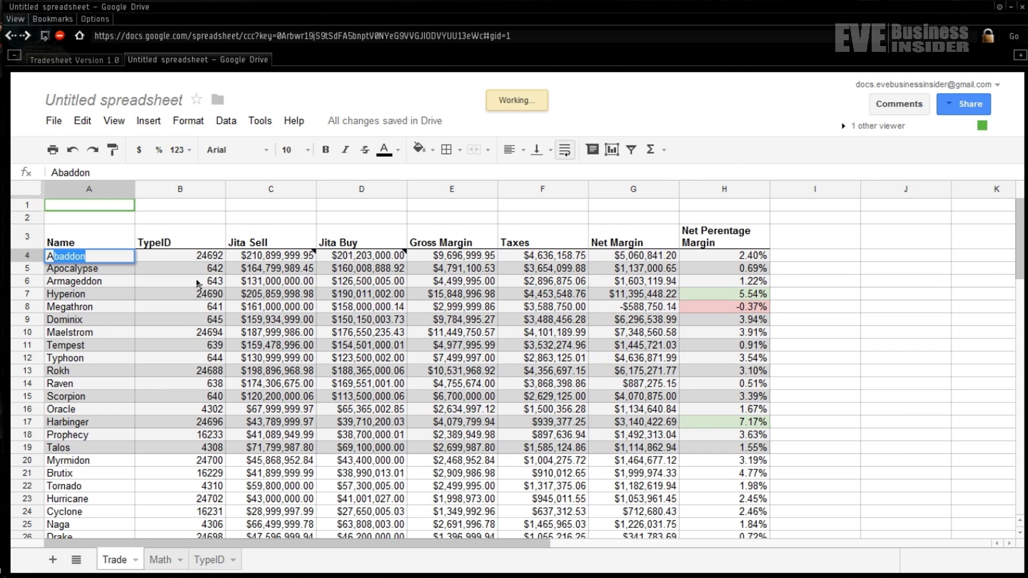
{"action": "key", "text": "BackSpace"}
{"action": "key", "text": "BackSpace"}
{"action": "type", "text": "Gnosis"}
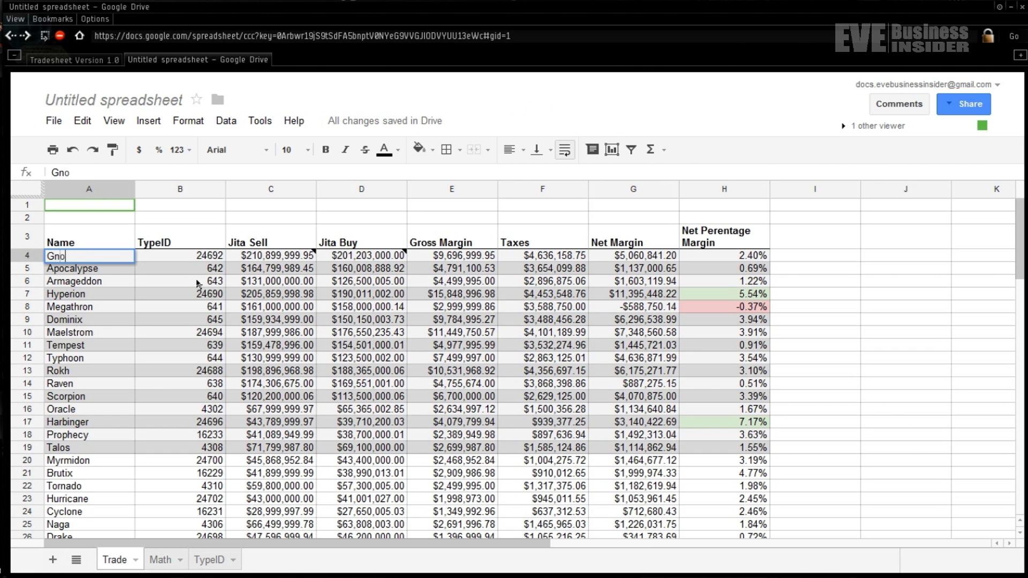
{"action": "key", "text": "Return"}
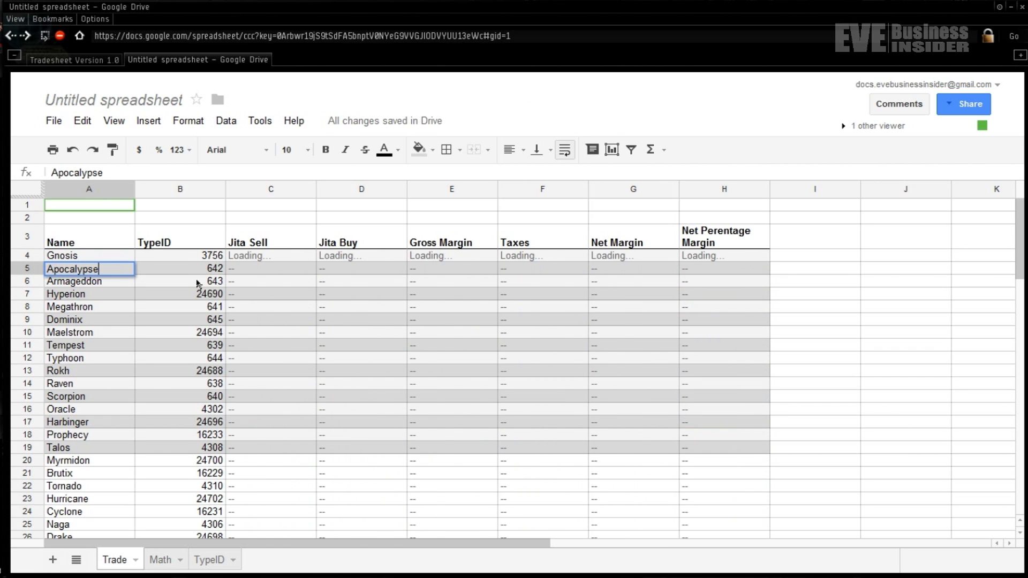
{"action": "type", "text": "Ark"}
{"action": "key", "text": "Return"}
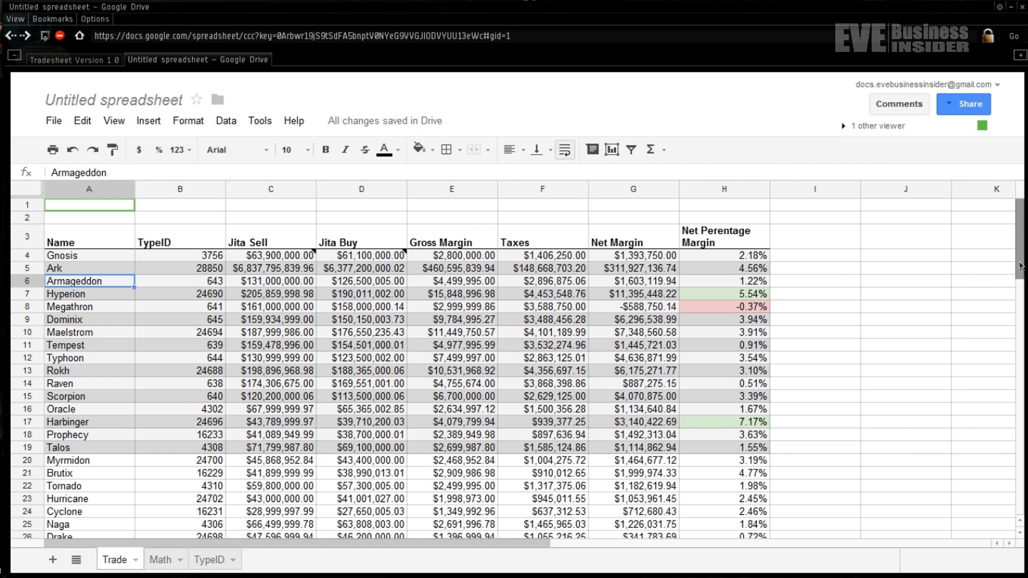
{"action": "left_click_drag", "start_coordinate": [1020, 266], "coordinate": [1021, 270]}
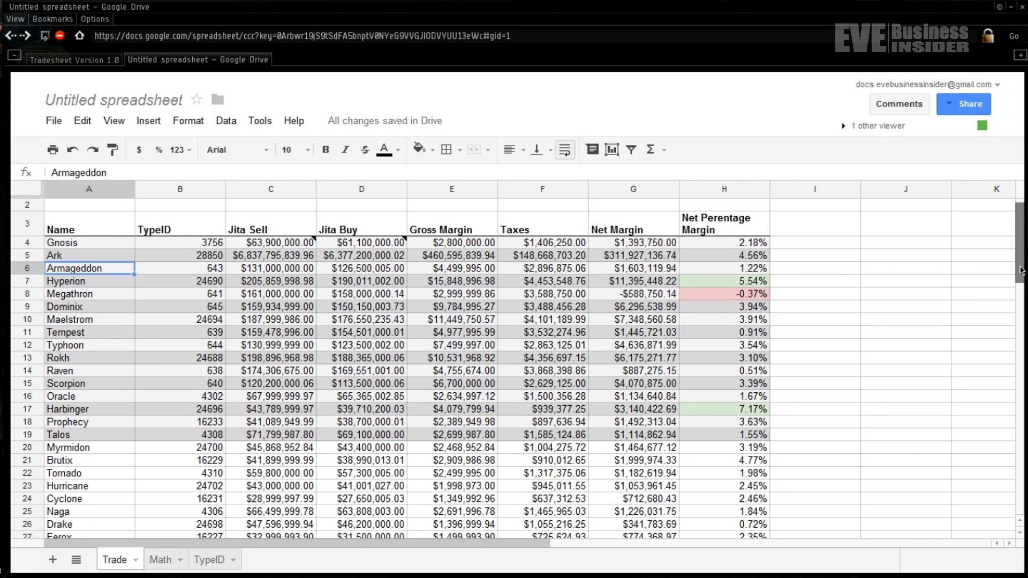